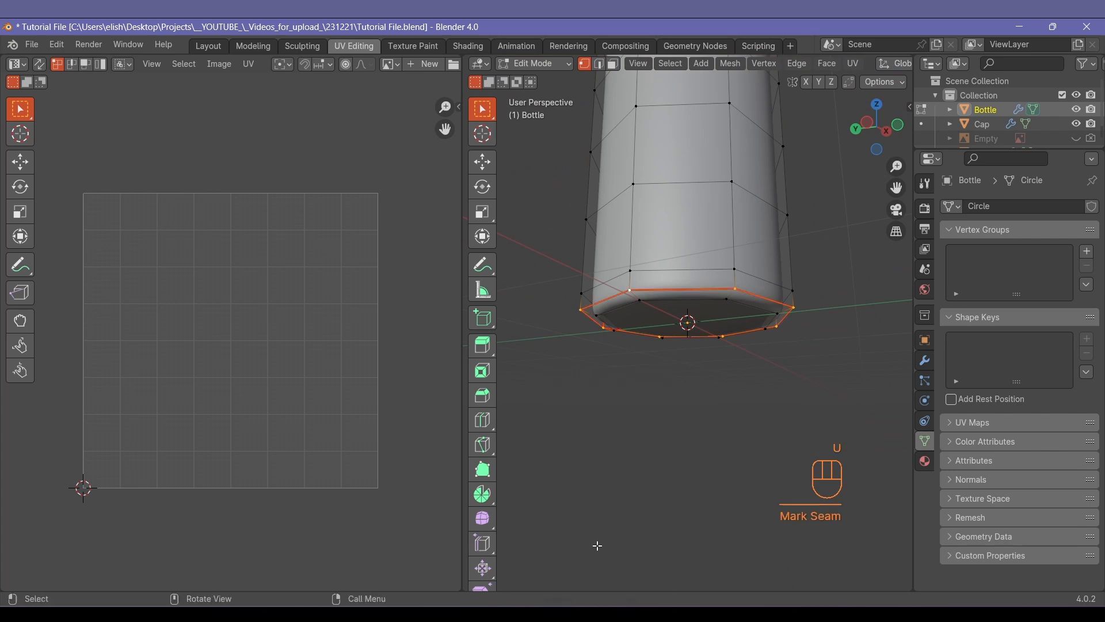
# - Try marking the edge loop at the bottle's upper shoulder as a seam
pyautogui.click(629, 471)
pyautogui.scroll(-4, 629, 403)
pyautogui.moveTo(629, 345); pyautogui.dragTo(629, 403, button='middle')
pyautogui.keyDown('alt'); pyautogui.click(620, 171); pyautogui.keyUp('alt')
pyautogui.press('u')
pyautogui.click(604, 460)
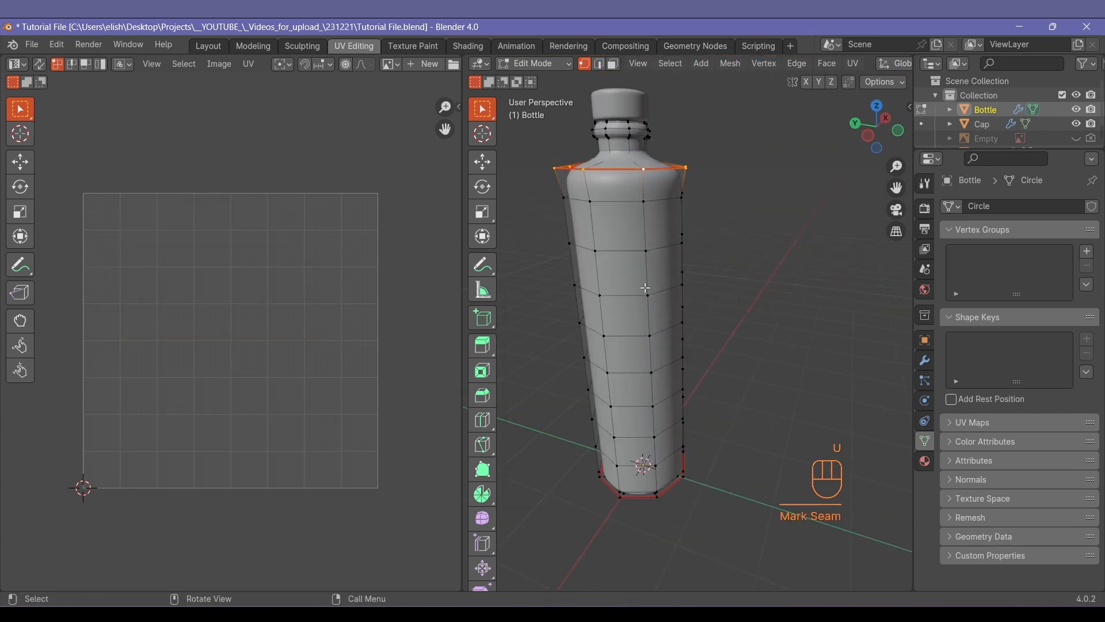
# - Try unwrapping the whole bottle, and undo back past the upper shoulder seam
pyautogui.press('a')
pyautogui.press('u')
pyautogui.click(570, 142)
pyautogui.click(552, 504)
pyautogui.hotkey('ctrl', 'z')
pyautogui.hotkey('ctrl', 'z')
pyautogui.hotkey('ctrl', 'z')
pyautogui.hotkey('ctrl', 'z')
# - Mark the edge loop just below the bottle's shoulder as a seam and unwrap the whole bottle mesh
pyautogui.keyDown('alt'); pyautogui.click(624, 201); pyautogui.keyUp('alt')
pyautogui.press('u')
pyautogui.click(575, 350)
pyautogui.press('a')
pyautogui.press('u')
pyautogui.click(554, 111)
pyautogui.click(643, 355)
pyautogui.press('a')
pyautogui.keyDown('shift'); pyautogui.moveTo(657, 204); pyautogui.dragTo(681, 276, button='middle'); pyautogui.keyUp('shift')
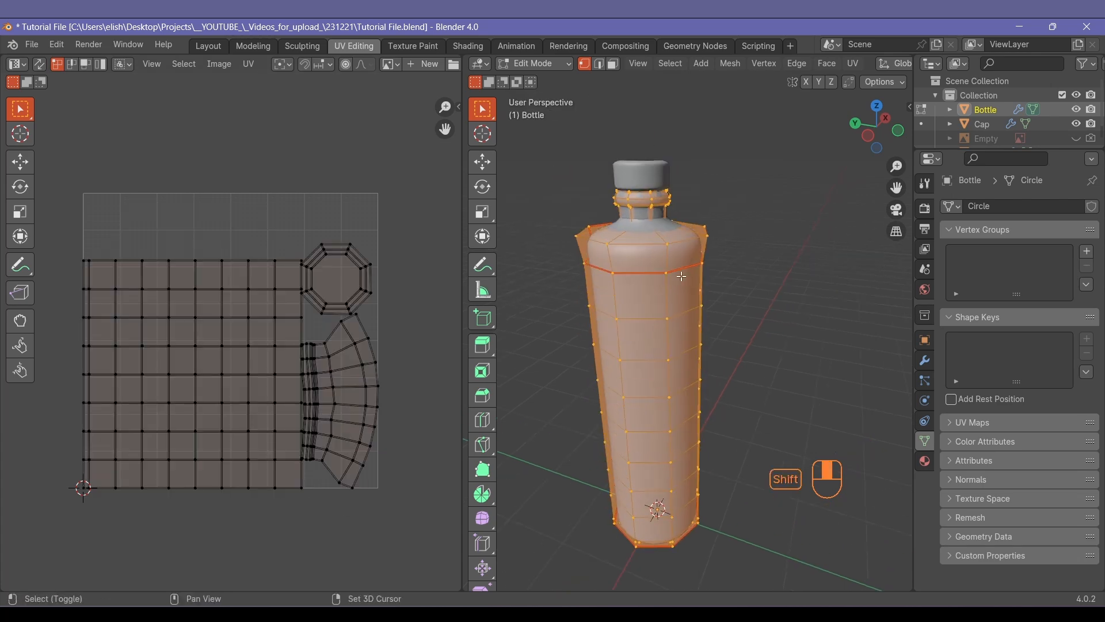
# - Mark an edge loop at the top of the cap as a seam and unwrap the whole cap mesh
pyautogui.press('Tab')
pyautogui.click(662, 173)
pyautogui.press('Tab')
pyautogui.press('KP_7')
pyautogui.keyDown('alt'); pyautogui.click(674, 260); pyautogui.keyUp('alt')
pyautogui.press('u')
pyautogui.click(608, 456)
pyautogui.press('a')
pyautogui.press('u')
pyautogui.click(621, 184)
pyautogui.moveTo(620, 194); pyautogui.dragTo(518, 97, button='middle')
# - Select the bottle in Object Mode and switch to the Shading workspace
pyautogui.press('Tab')
pyautogui.scroll(-5, 662, 323)
pyautogui.click(662, 368)
pyautogui.moveTo(721, 396); pyautogui.dragTo(723, 407, button='middle')
pyautogui.press('Tab')
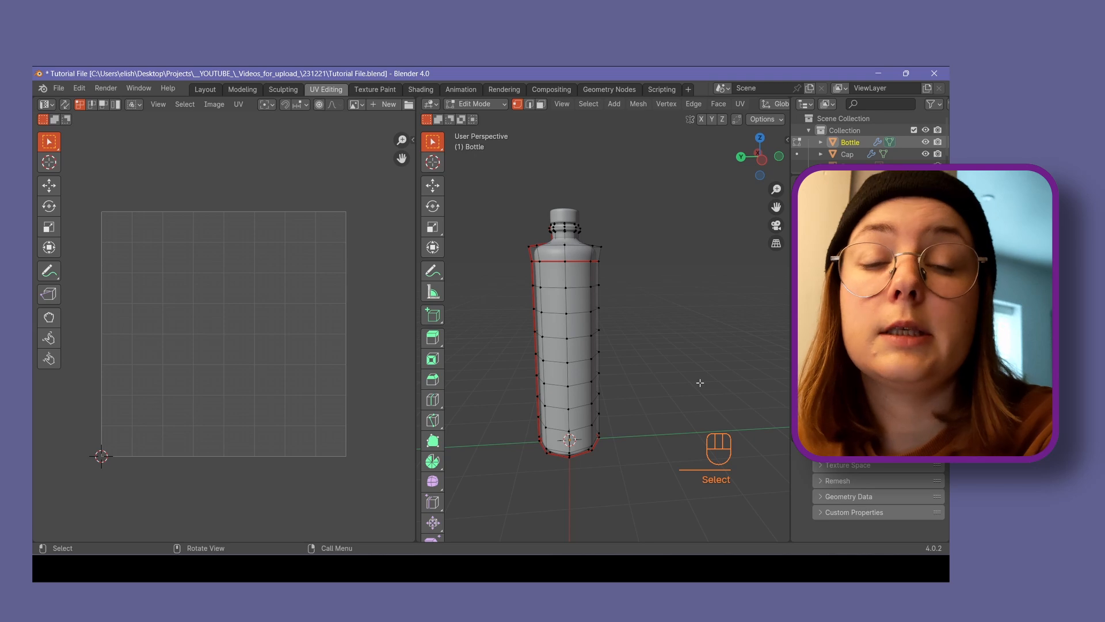
pyautogui.press('Tab')
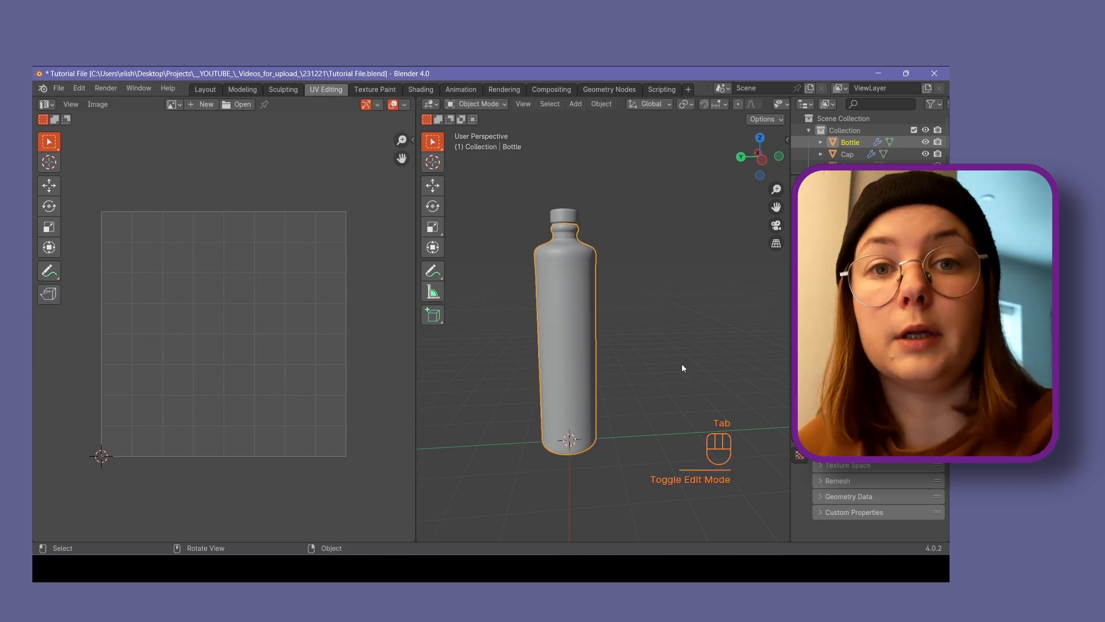
pyautogui.click(420, 90)
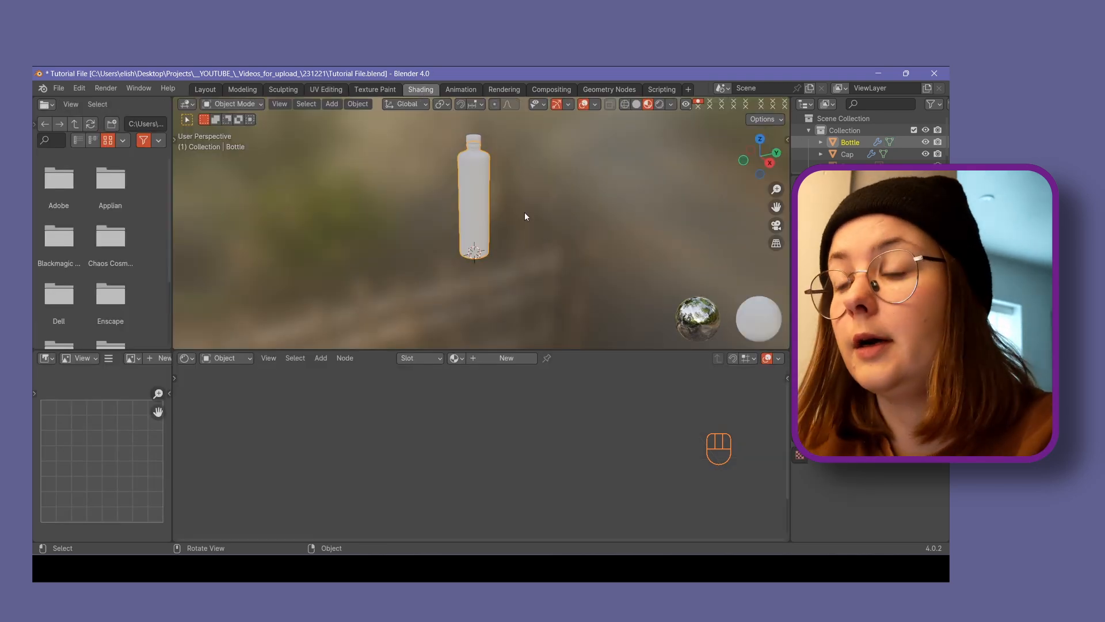
pyautogui.keyDown('shift'); pyautogui.moveTo(517, 207); pyautogui.dragTo(522, 225, button='middle'); pyautogui.keyUp('shift')
pyautogui.scroll(2, 540, 220)
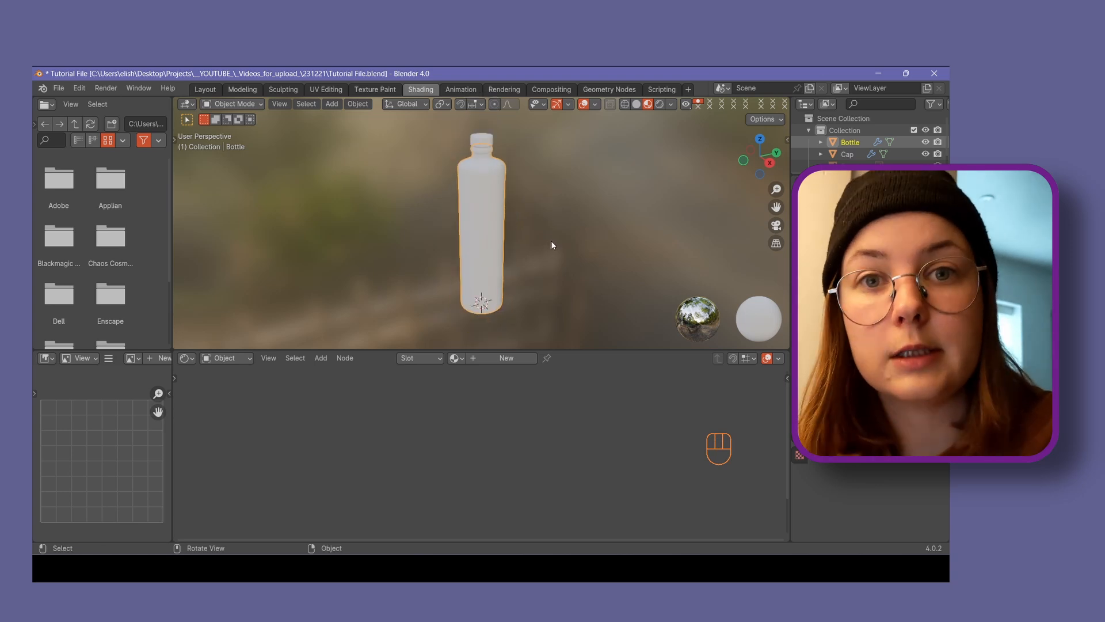
# - Turn the file browser area into an Image Editor and open the Riga-Balzams-Currant reference bottle image
pyautogui.click(45, 106)
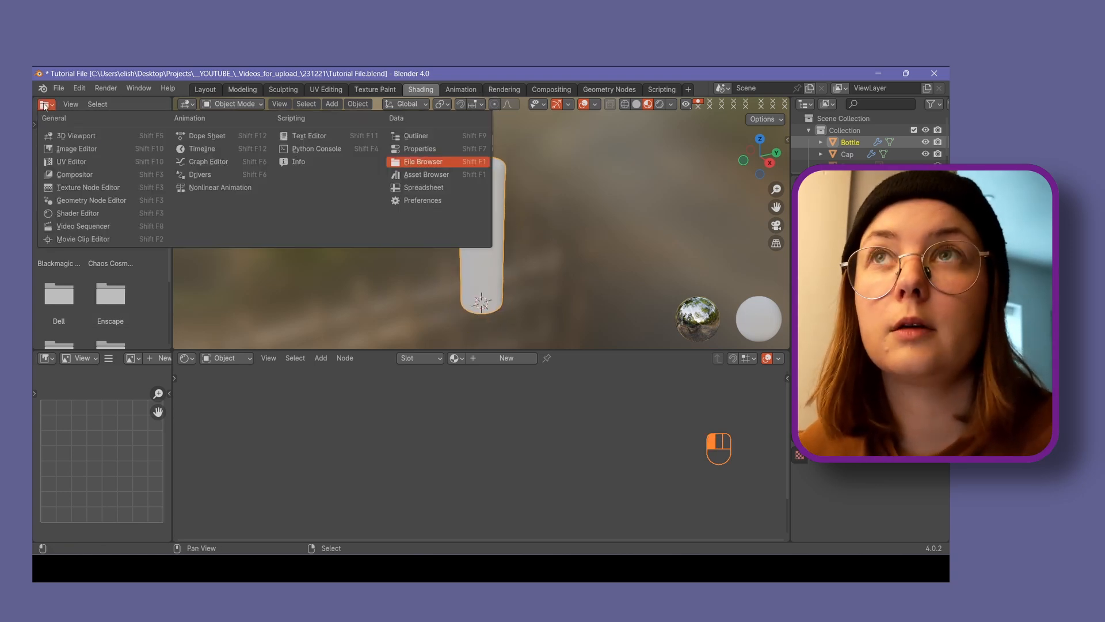
pyautogui.click(86, 149)
pyautogui.click(142, 106)
pyautogui.click(684, 464)
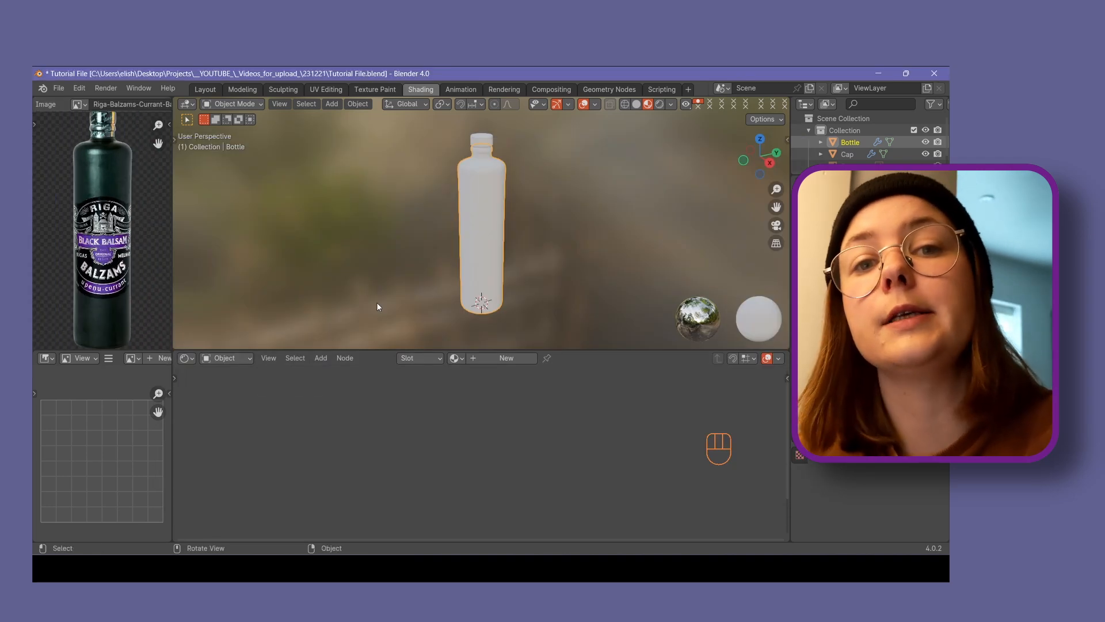
# - Create a new material for the bottle and move its Material Output node farther from the Principled BSDF
pyautogui.click(512, 358)
pyautogui.scroll(-6, 541, 429)
pyautogui.moveTo(558, 437); pyautogui.dragTo(516, 458, button='middle')
pyautogui.moveTo(503, 431); pyautogui.dragTo(587, 421)
pyautogui.click(447, 469)
pyautogui.scroll(5, 378, 417)
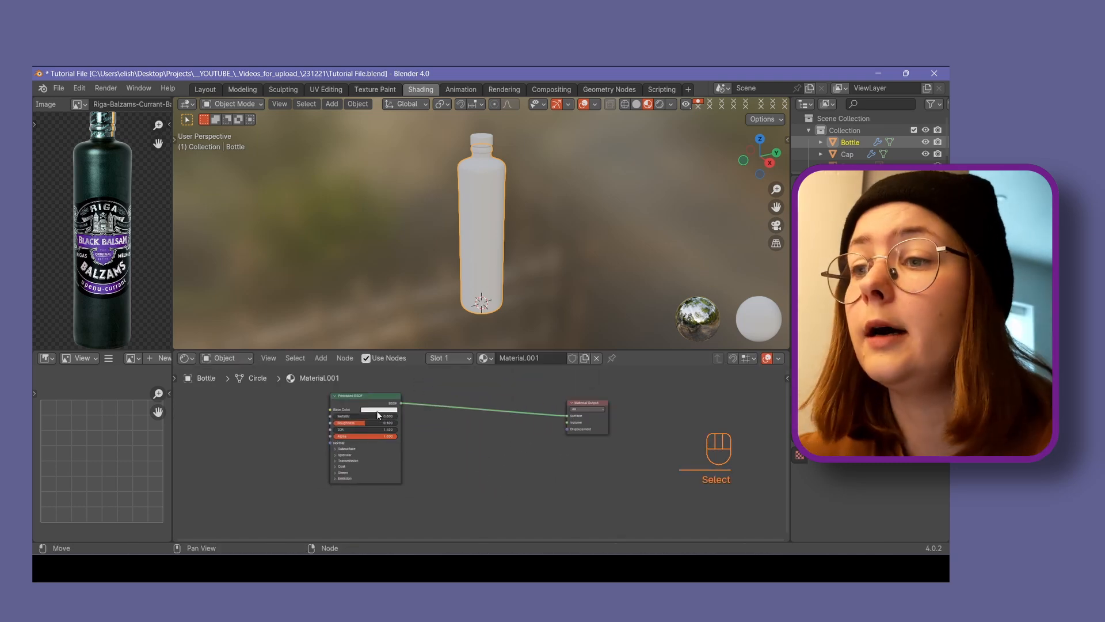
# - Give the Principled BSDF a near-black purple base color, metallic 0.480 and roughness 0.445
pyautogui.click(371, 413)
pyautogui.scroll(-10, 406, 337)
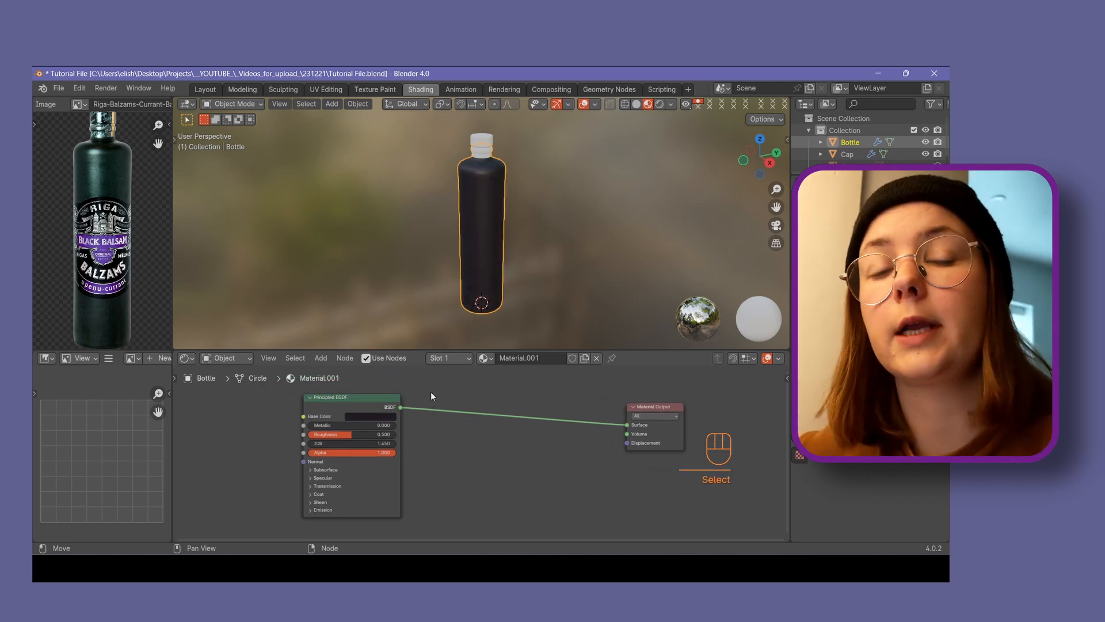
pyautogui.scroll(5, 529, 236)
pyautogui.scroll(-2, 475, 482)
pyautogui.scroll(3, 434, 405)
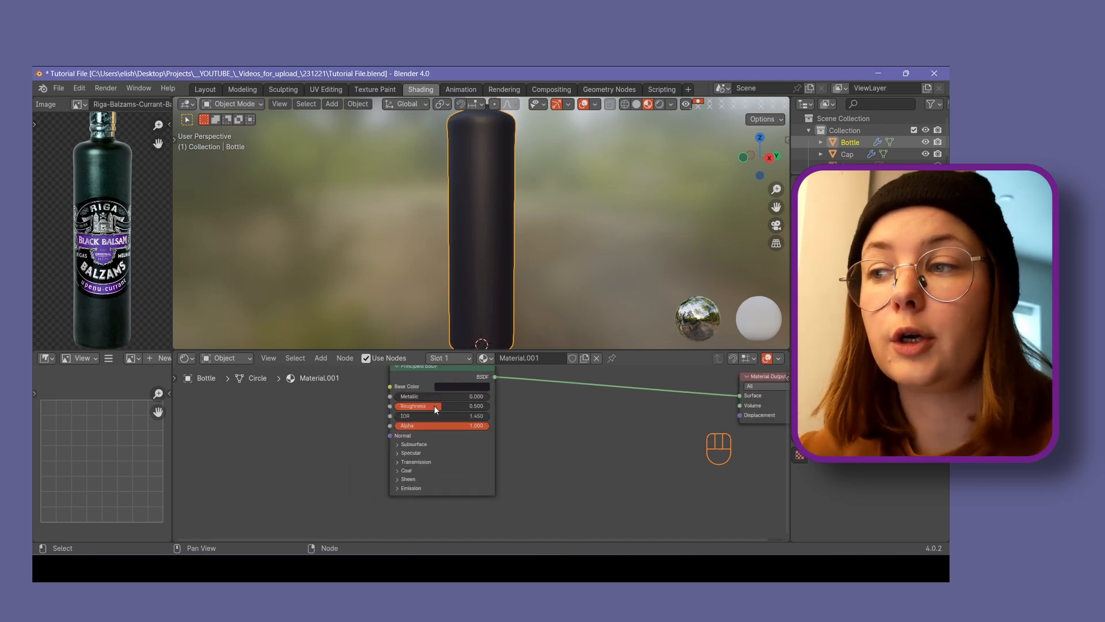
pyautogui.scroll(-2, 535, 242)
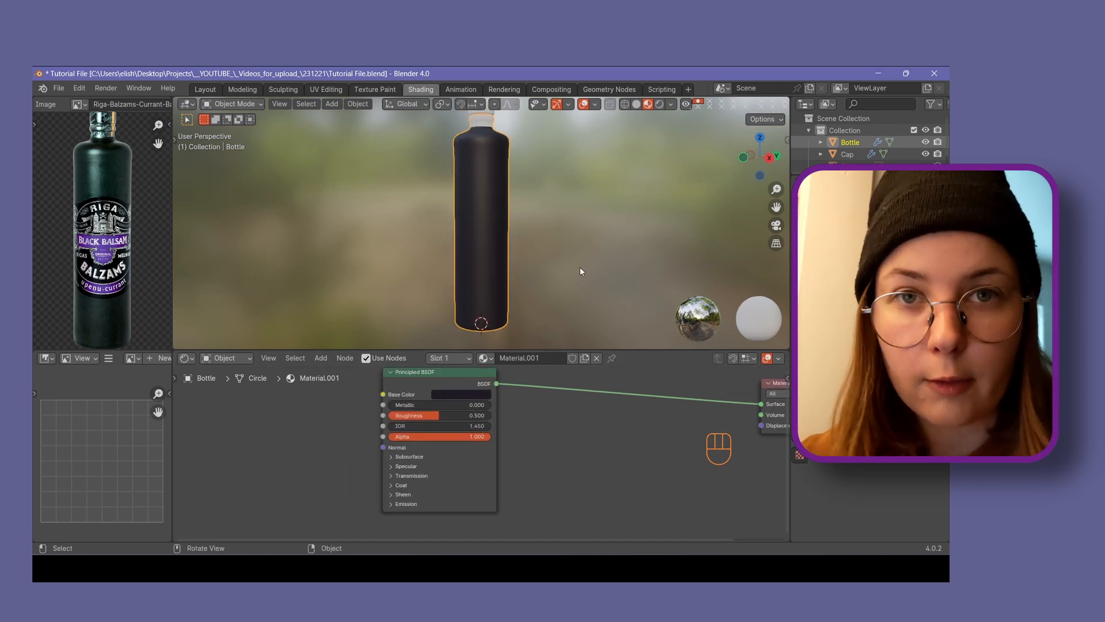
pyautogui.moveTo(339, 462); pyautogui.dragTo(435, 472, button='middle')
pyautogui.moveTo(518, 414); pyautogui.dragTo(522, 414)
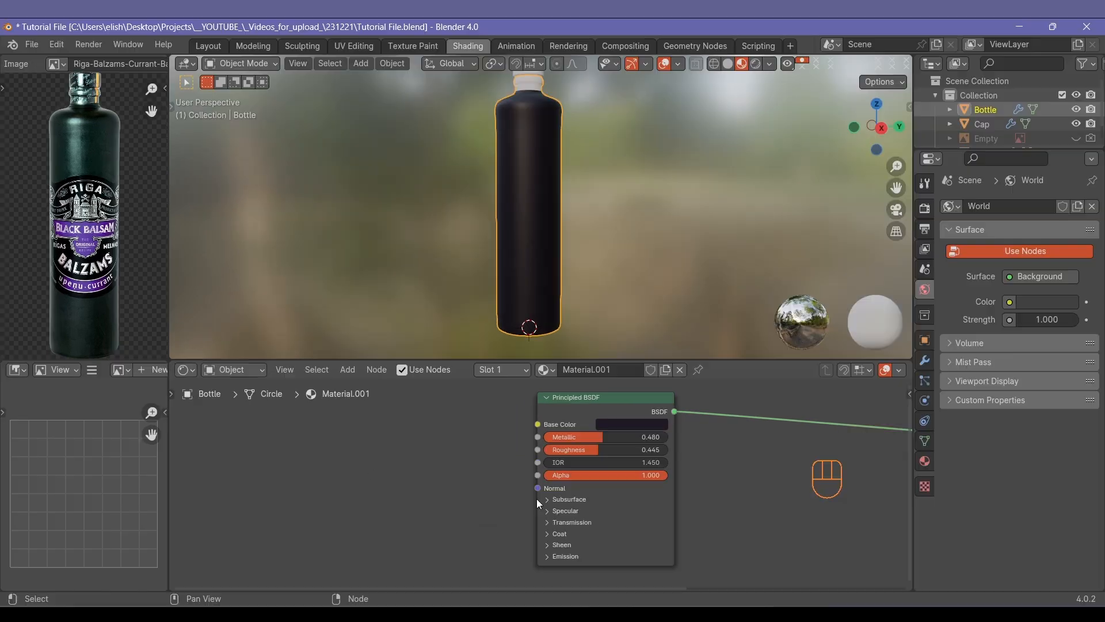
# - Connect a Bump node to the Principled BSDF's Normal input and a Color Ramp to the Bump's Height
pyautogui.moveTo(479, 457); pyautogui.dragTo(290, 434)
pyautogui.click(391, 465)
pyautogui.click(435, 445)
pyautogui.write('c')
pyautogui.click(310, 461)
pyautogui.click(346, 484)
# - Add a Noise Texture node feeding the Color Ramp's Fac input
pyautogui.moveTo(356, 494); pyautogui.dragTo(535, 465, button='middle')
pyautogui.scroll(-2, 535, 465)
pyautogui.moveTo(458, 414); pyautogui.dragTo(427, 419)
pyautogui.hotkey('shift', 'a')
pyautogui.moveTo(513, 478)
pyautogui.click(581, 306)
pyautogui.click(521, 420)
# - Connect a Mapping node to the Noise Texture's Vector, driven by the Object output of a Texture Coordinate node
pyautogui.keyDown('shift'); pyautogui.moveTo(617, 528); pyautogui.dragTo(469, 526, button='middle'); pyautogui.keyUp('shift')
pyautogui.scroll(-2, 405, 542)
pyautogui.moveTo(361, 463); pyautogui.dragTo(273, 441)
pyautogui.write('map')
pyautogui.click(200, 467)
pyautogui.click(263, 460)
pyautogui.write('texture coor')
pyautogui.click(197, 482)
pyautogui.click(223, 460)
# - Set the Noise Texture's scale to 100
pyautogui.scroll(2, 434, 530)
pyautogui.moveTo(434, 530); pyautogui.dragTo(502, 574, button='middle')
pyautogui.click(437, 489)
pyautogui.write('100')
pyautogui.press('Return')
pyautogui.scroll(10, 481, 192)
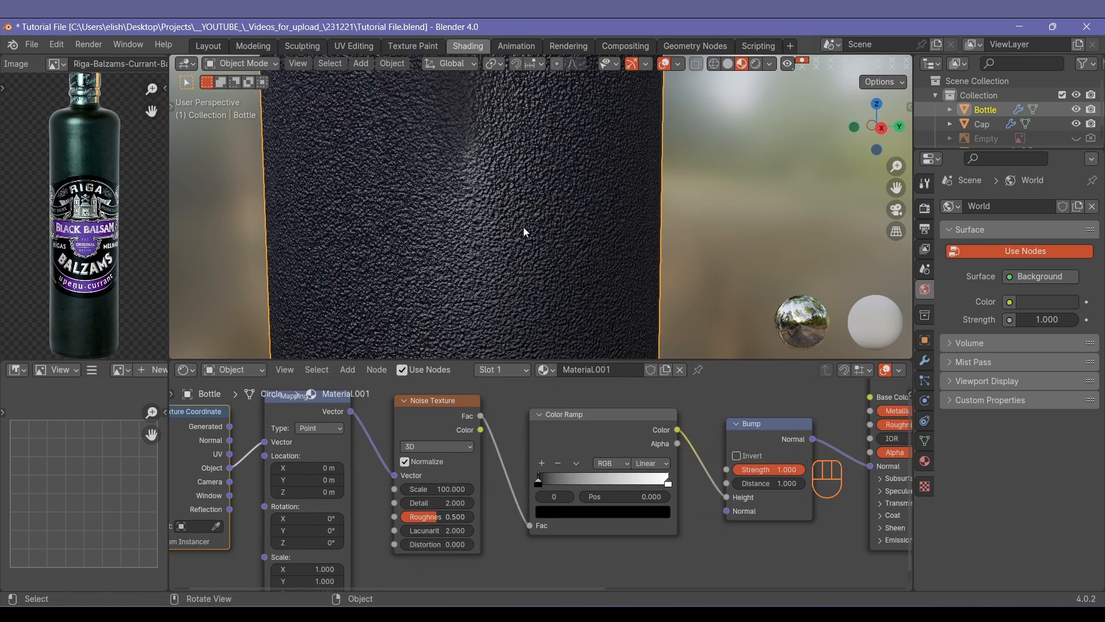
# - Set the Bump node's distance to 0.600 and its strength to 0.033
pyautogui.scroll(2, 738, 484)
pyautogui.moveTo(738, 484); pyautogui.dragTo(498, 488, button='middle')
pyautogui.click(499, 488)
pyautogui.moveTo(588, 468); pyautogui.dragTo(494, 468)
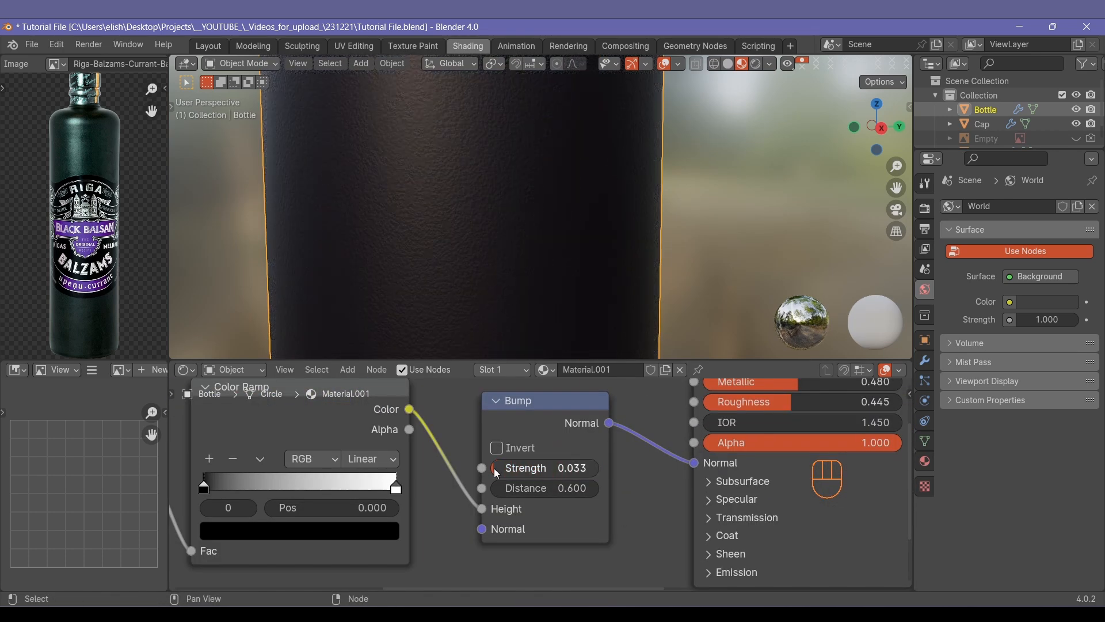
# - Set the Noise Texture's roughness to 1.000 and the Mapping node's Y scale to 3.300
pyautogui.scroll(-5, 518, 491)
pyautogui.keyDown('shift'); pyautogui.moveTo(524, 175); pyautogui.dragTo(572, 175, button='middle'); pyautogui.keyUp('shift')
pyautogui.scroll(3, 573, 175)
pyautogui.keyDown('shift'); pyautogui.moveTo(380, 179); pyautogui.dragTo(546, 563, button='middle'); pyautogui.keyUp('shift')
pyautogui.scroll(5, 546, 563)
pyautogui.moveTo(397, 511); pyautogui.dragTo(449, 511)
pyautogui.moveTo(319, 536); pyautogui.dragTo(427, 449, button='middle')
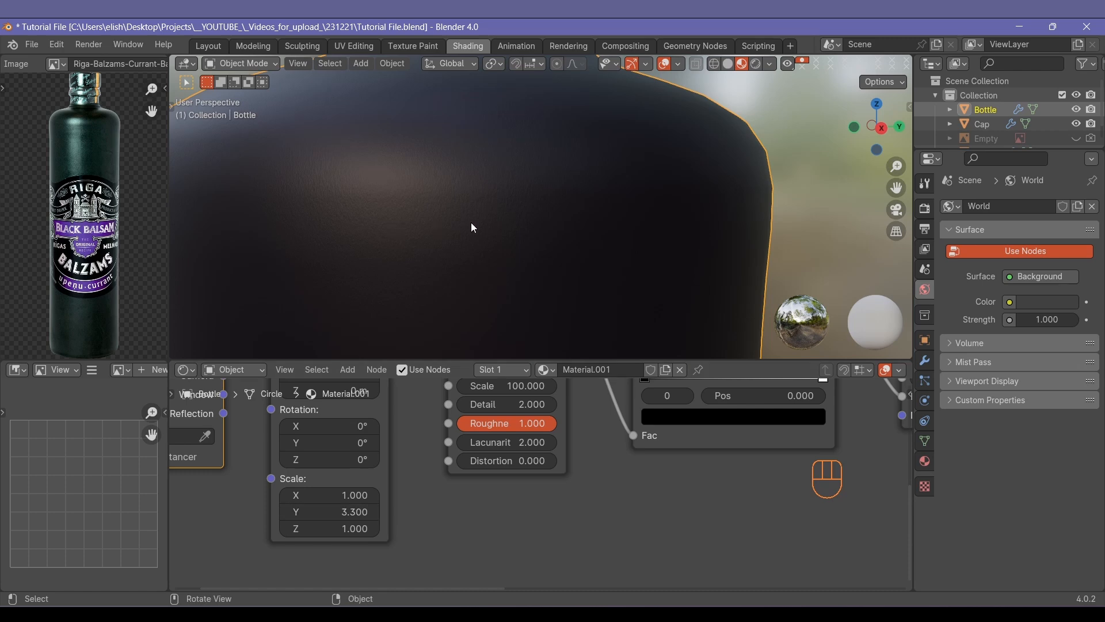
# - Show the bottle's modifier settings and set the Noise Texture's scale to 85
pyautogui.click(924, 361)
pyautogui.scroll(-5, 647, 257)
pyautogui.keyDown('shift'); pyautogui.moveTo(646, 257); pyautogui.dragTo(635, 234, button='middle'); pyautogui.keyUp('shift')
pyautogui.moveTo(553, 403); pyautogui.dragTo(508, 467, button='middle')
pyautogui.click(488, 435)
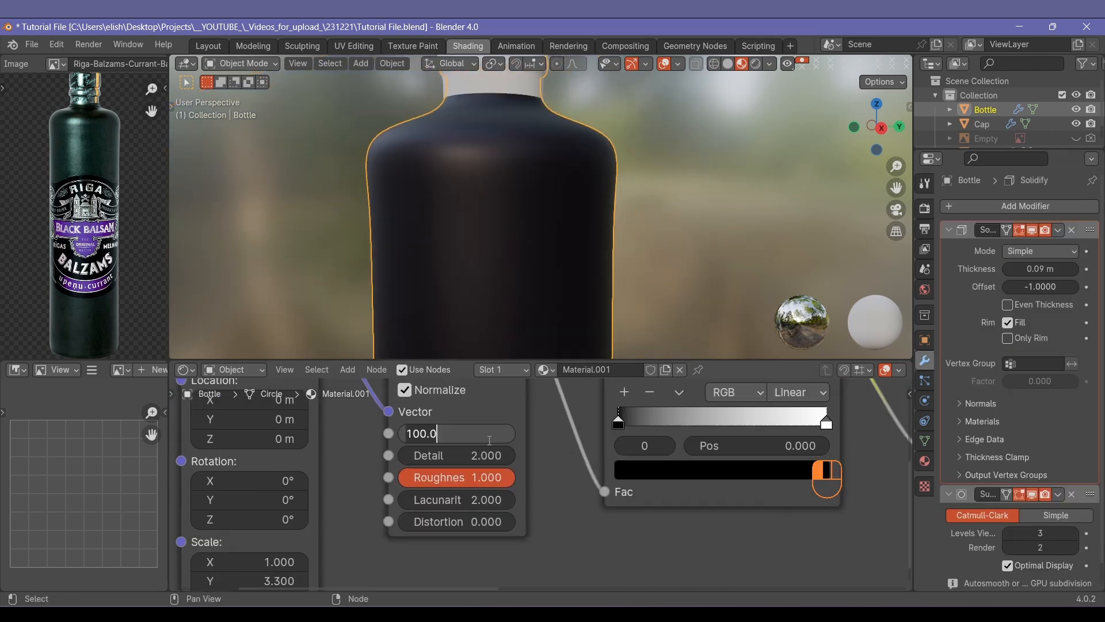
pyautogui.write('95')
pyautogui.press('Return')
pyautogui.scroll(5, 484, 157)
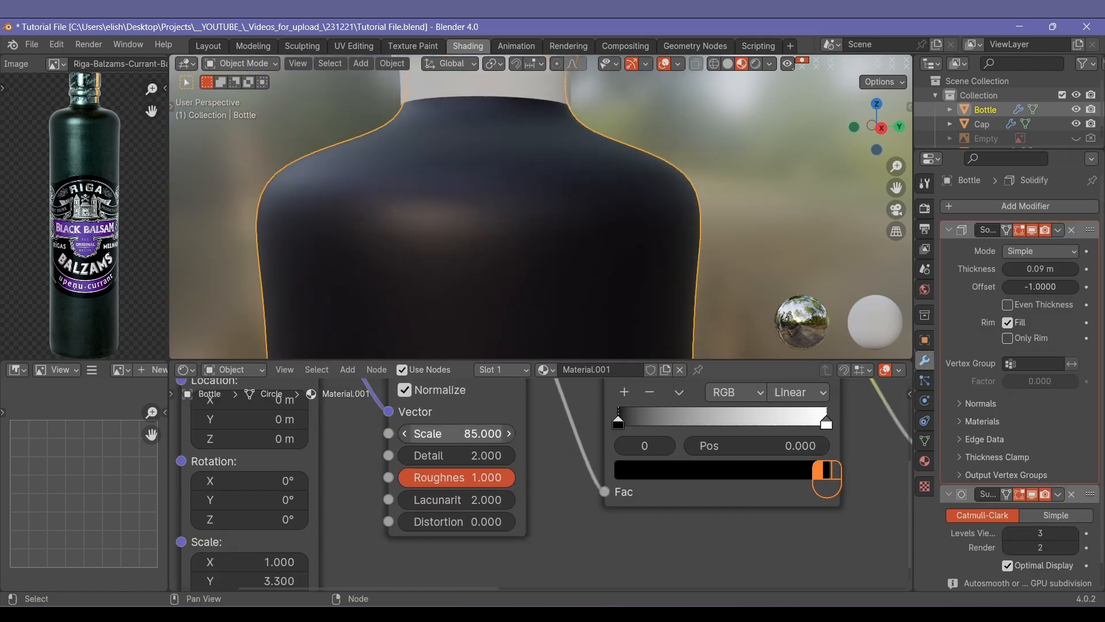
pyautogui.scroll(-8, 507, 326)
pyautogui.keyDown('shift'); pyautogui.moveTo(525, 276); pyautogui.dragTo(561, 345, button='middle'); pyautogui.keyUp('shift')
pyautogui.scroll(7, 461, 151)
pyautogui.scroll(-8, 424, 226)
# - Move the Material Output node farther away and insert a Mix Shader between it and the Principled BSDF
pyautogui.scroll(-5, 576, 513)
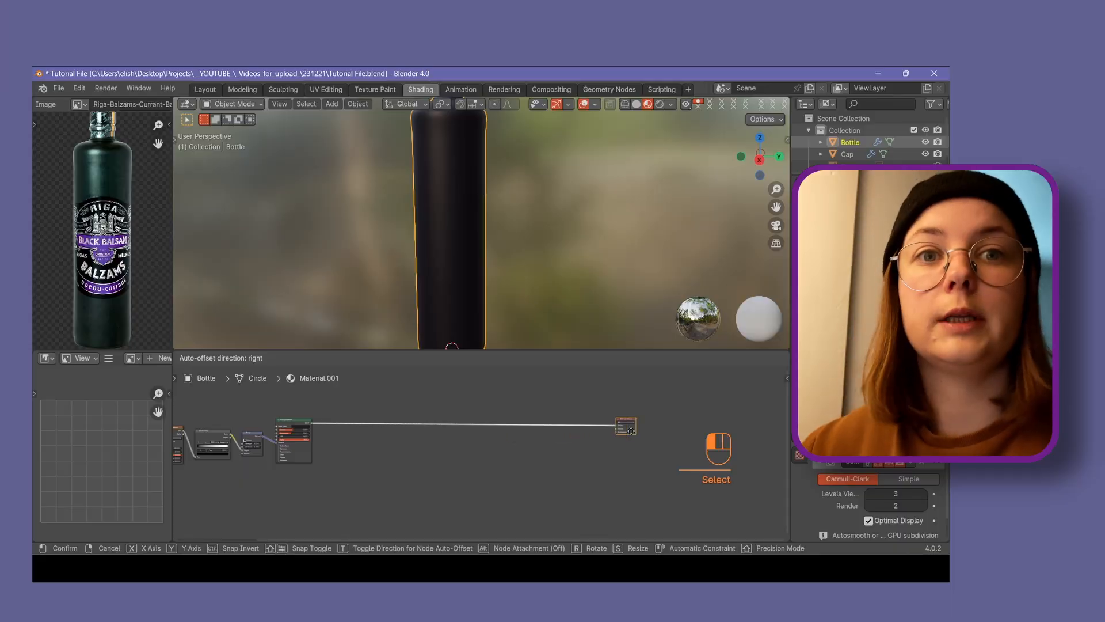
pyautogui.moveTo(631, 431); pyautogui.dragTo(632, 431)
pyautogui.scroll(3, 389, 444)
pyautogui.click(396, 446)
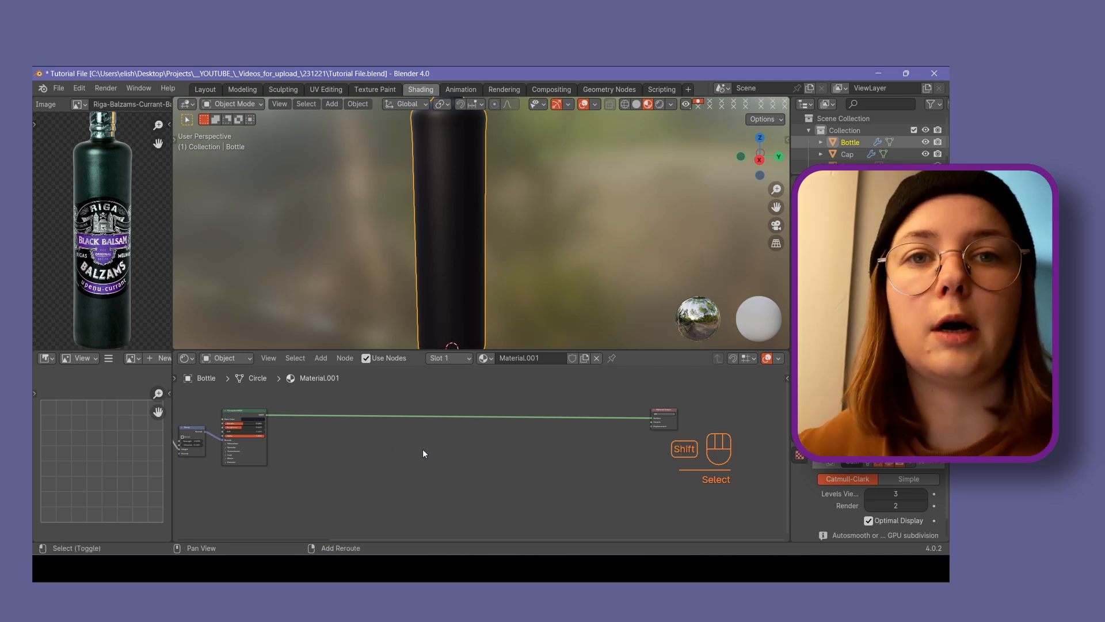
pyautogui.hotkey('shift', 'a')
pyautogui.moveTo(417, 466)
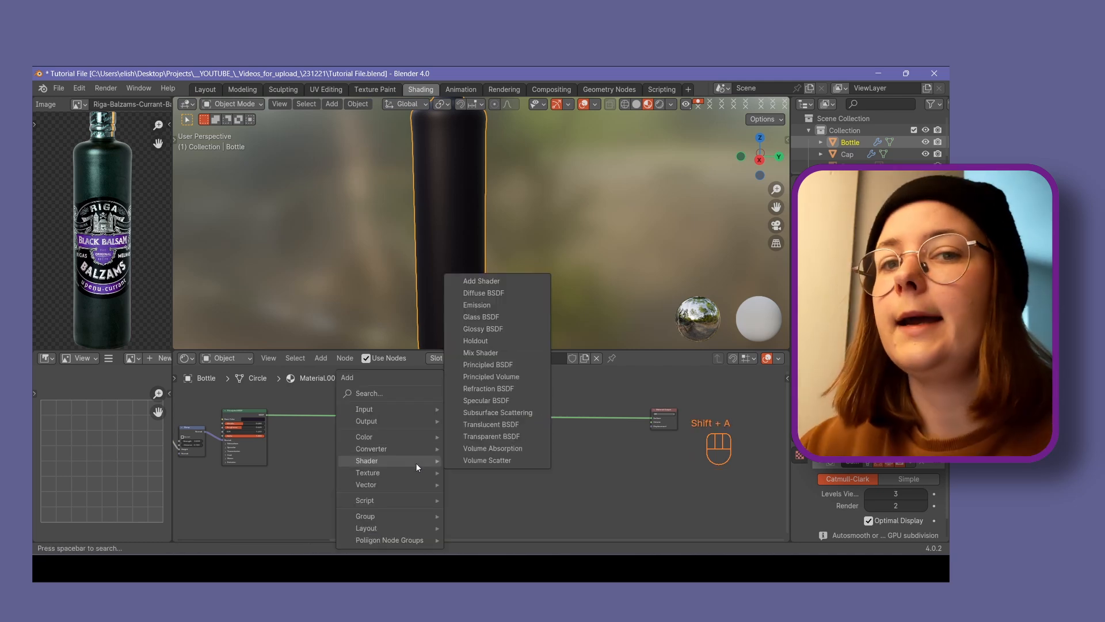
pyautogui.click(496, 352)
pyautogui.click(395, 413)
pyautogui.scroll(3, 363, 405)
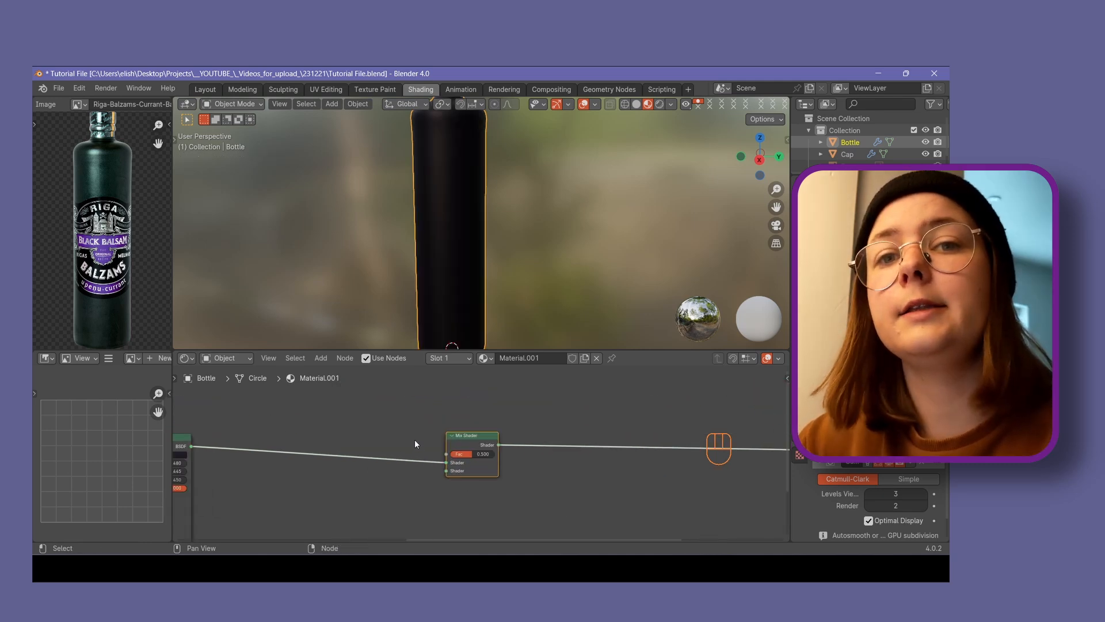
# - Connect an Image Texture node to the Mix Shader's Fac input and load Label Shape.tif into it
pyautogui.scroll(1, 417, 436)
pyautogui.moveTo(440, 453); pyautogui.dragTo(373, 402)
pyautogui.write('image')
pyautogui.press('Return')
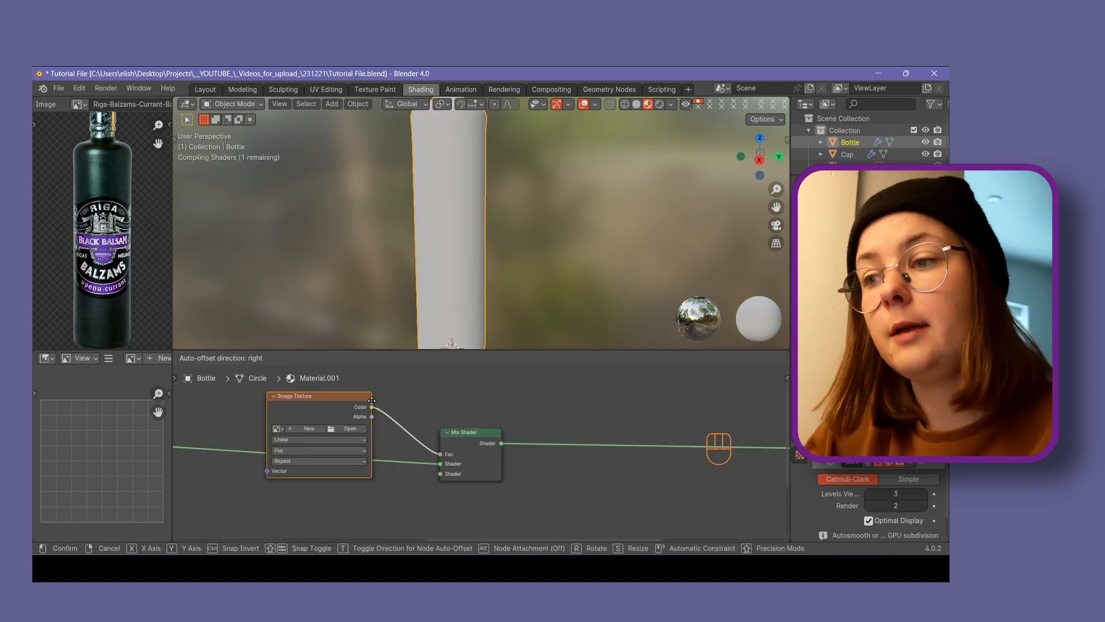
pyautogui.click(368, 437)
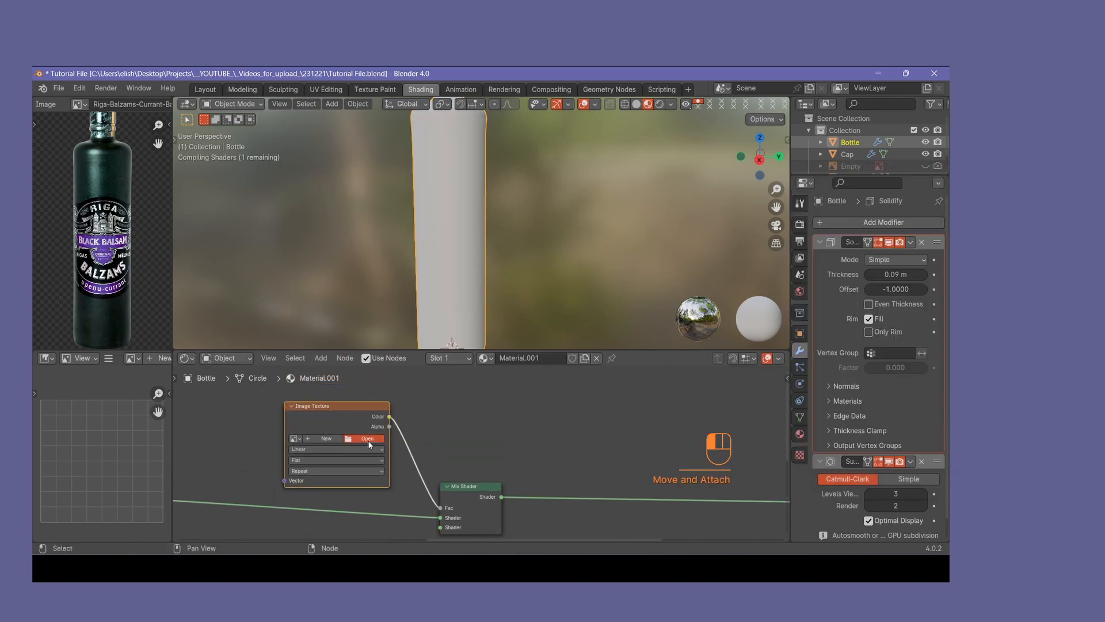
pyautogui.click(368, 439)
pyautogui.click(740, 332)
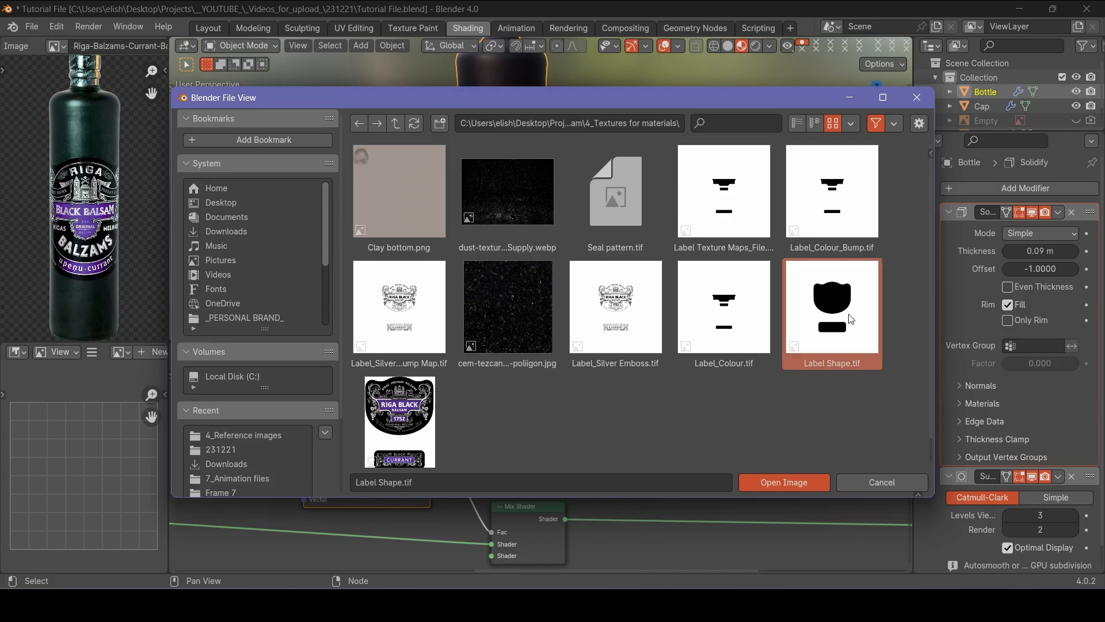
pyautogui.click(785, 481)
# - Reposition the Label Shape.tif texture node and set its color space to Non-Color
pyautogui.scroll(-3, 471, 417)
pyautogui.moveTo(408, 423); pyautogui.dragTo(416, 402)
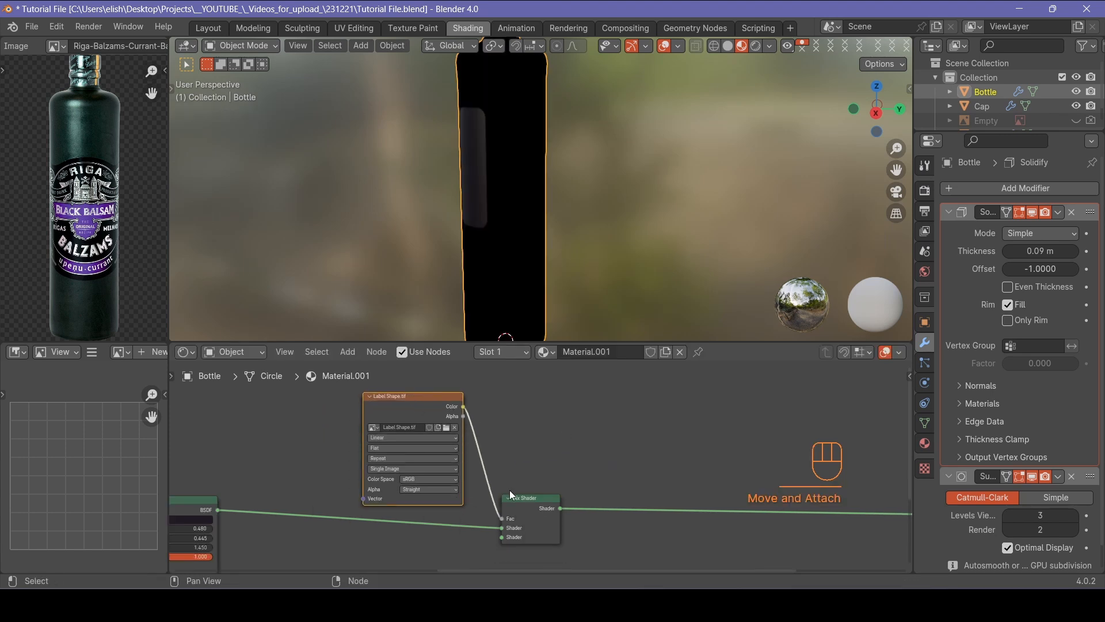
pyautogui.scroll(3, 452, 471)
pyautogui.click(363, 487)
pyautogui.click(512, 424)
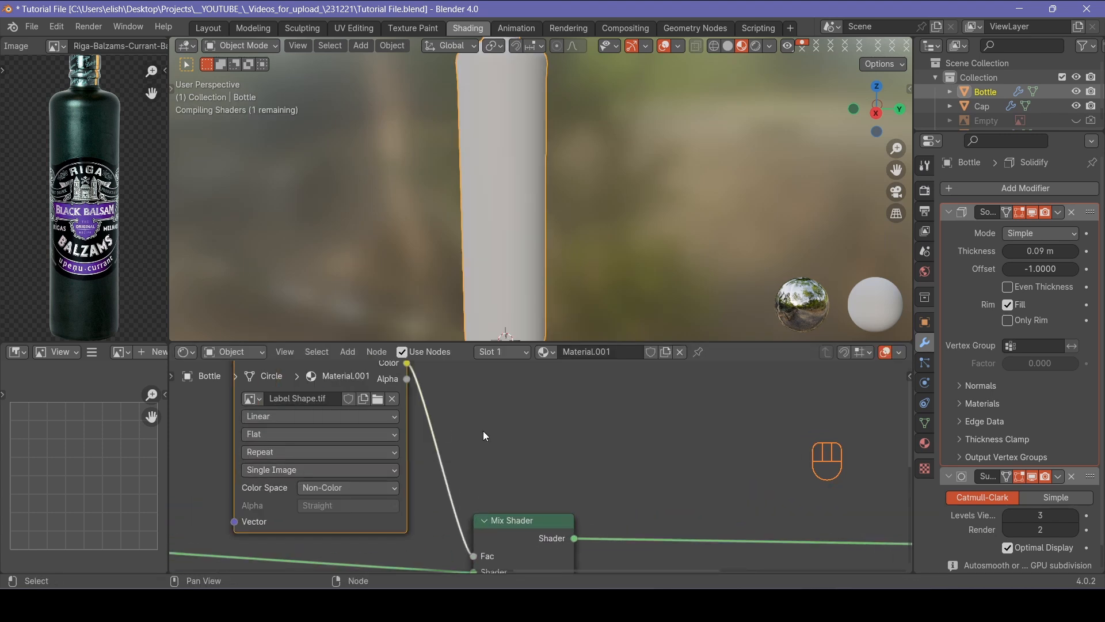
pyautogui.scroll(-2, 575, 461)
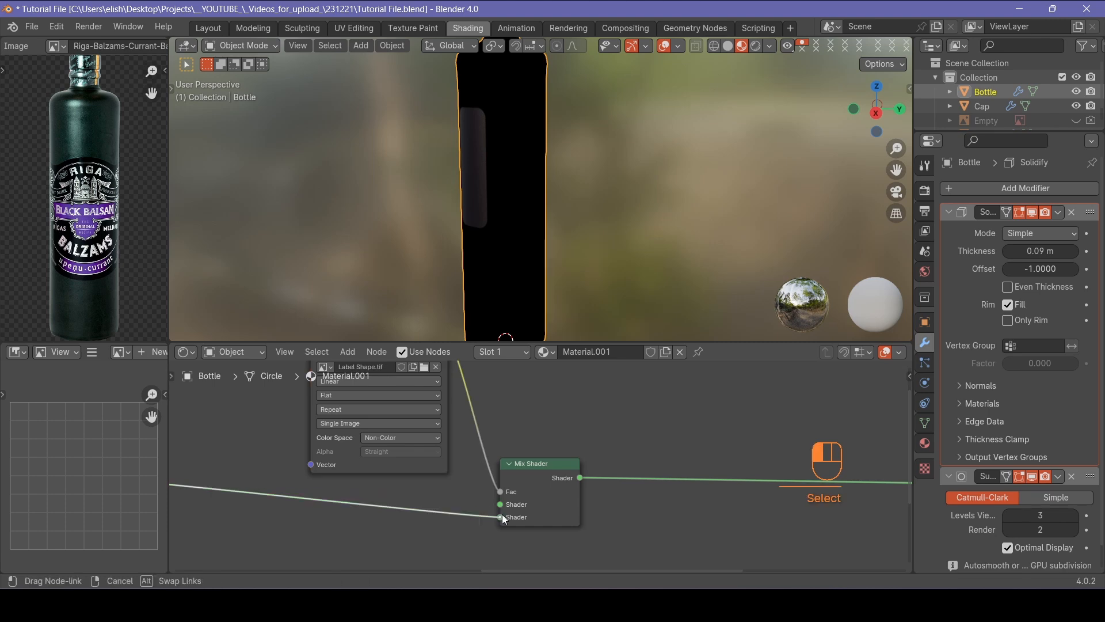
# - Move the Principled BSDF link to the Mix Shader's second Shader input and shift the Label Shape.tif node upward
pyautogui.moveTo(502, 519); pyautogui.dragTo(501, 517)
pyautogui.scroll(-4, 566, 427)
pyautogui.moveTo(566, 427); pyautogui.dragTo(582, 458, button='middle')
pyautogui.moveTo(439, 406); pyautogui.dragTo(436, 393)
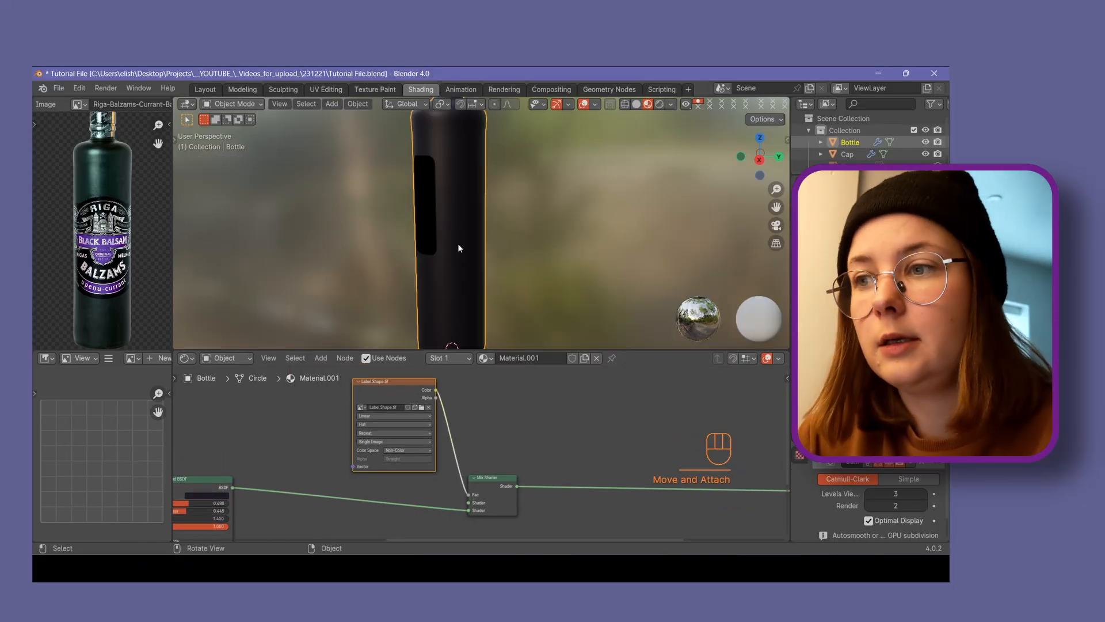
pyautogui.moveTo(459, 247); pyautogui.dragTo(502, 264, button='middle')
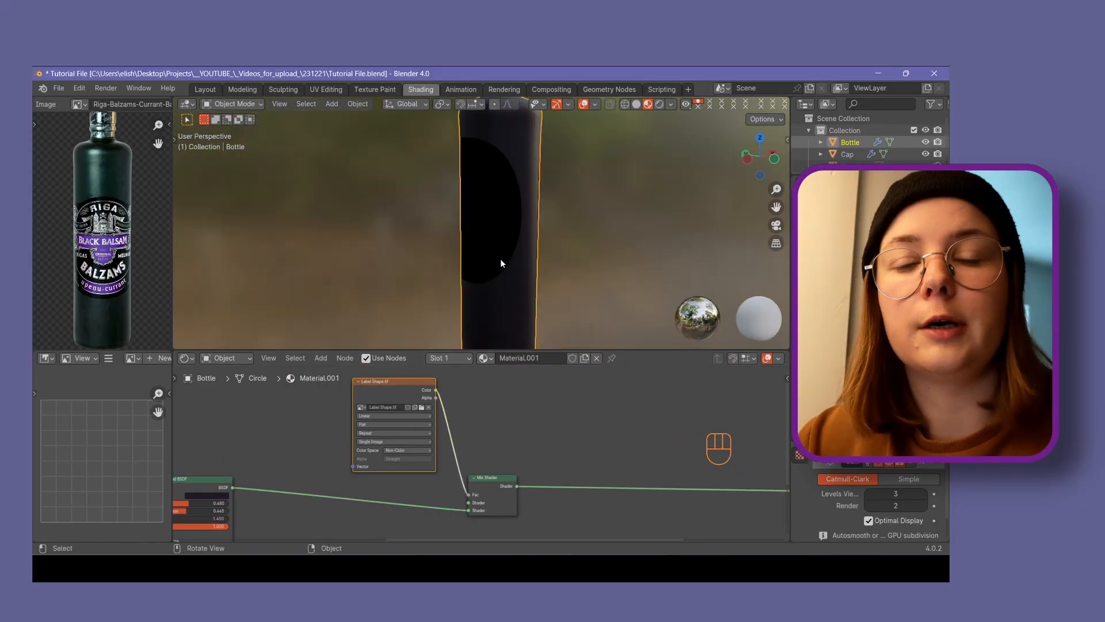
# - In the Texture Paint workspace, select the bottle's whole mesh in Edit Mode to overlay its UVs on Label Shape.tif
pyautogui.click(324, 89)
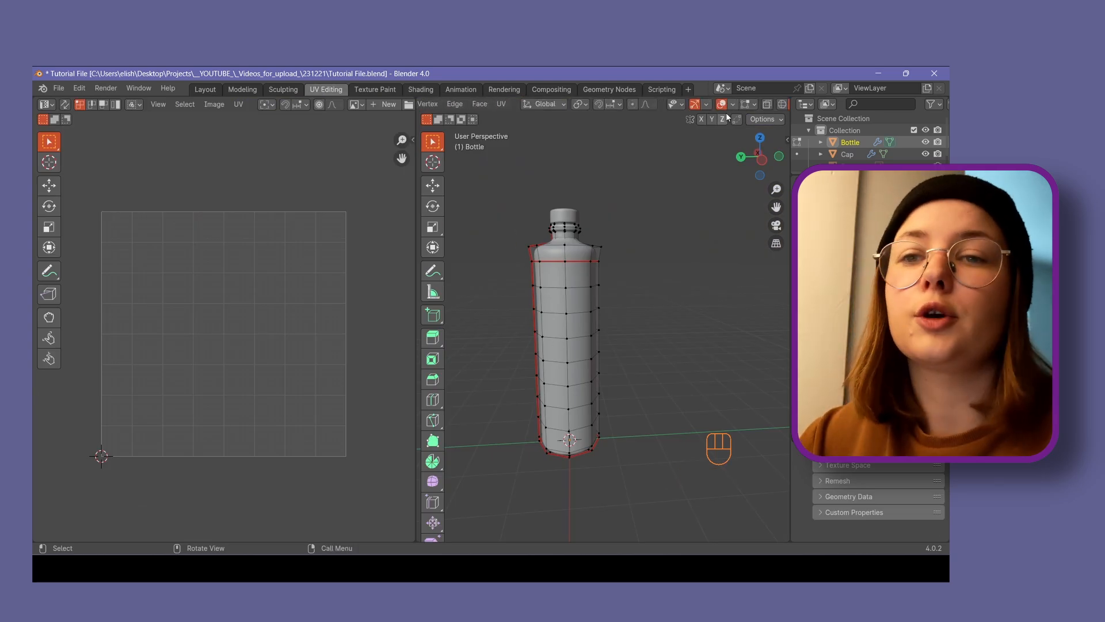
pyautogui.click(375, 89)
pyautogui.scroll(-4, 275, 284)
pyautogui.scroll(-4, 267, 309)
pyautogui.scroll(2, 267, 309)
pyautogui.press('Tab')
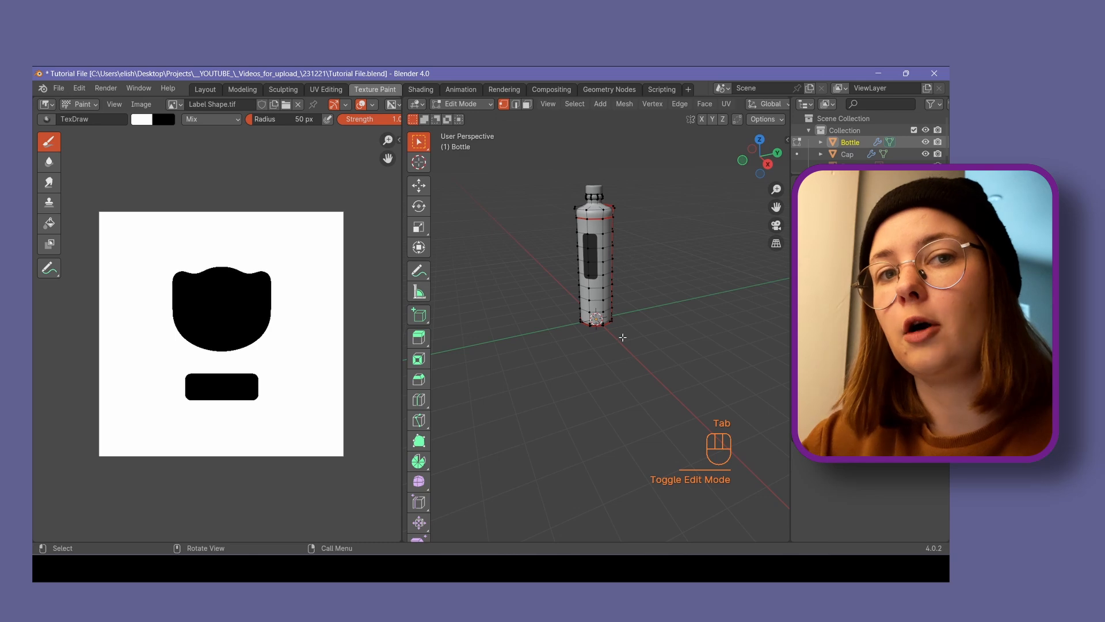
pyautogui.press('a')
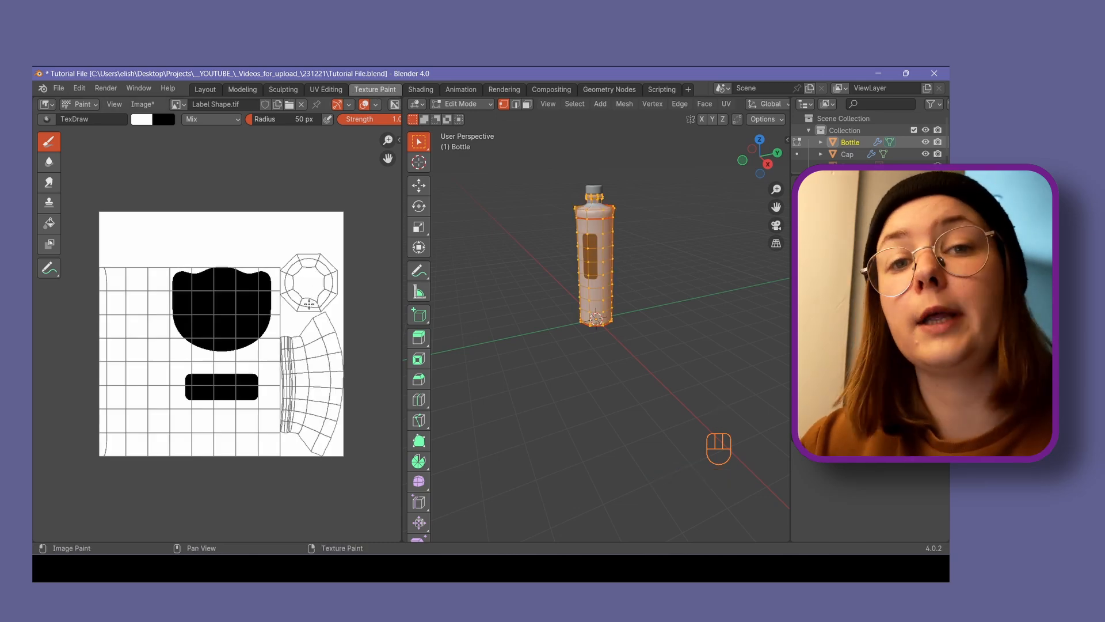
# - Return to the UV Editing workspace, use Material Preview shading and bring the whole UV layout into view
pyautogui.click(326, 90)
pyautogui.click(734, 104)
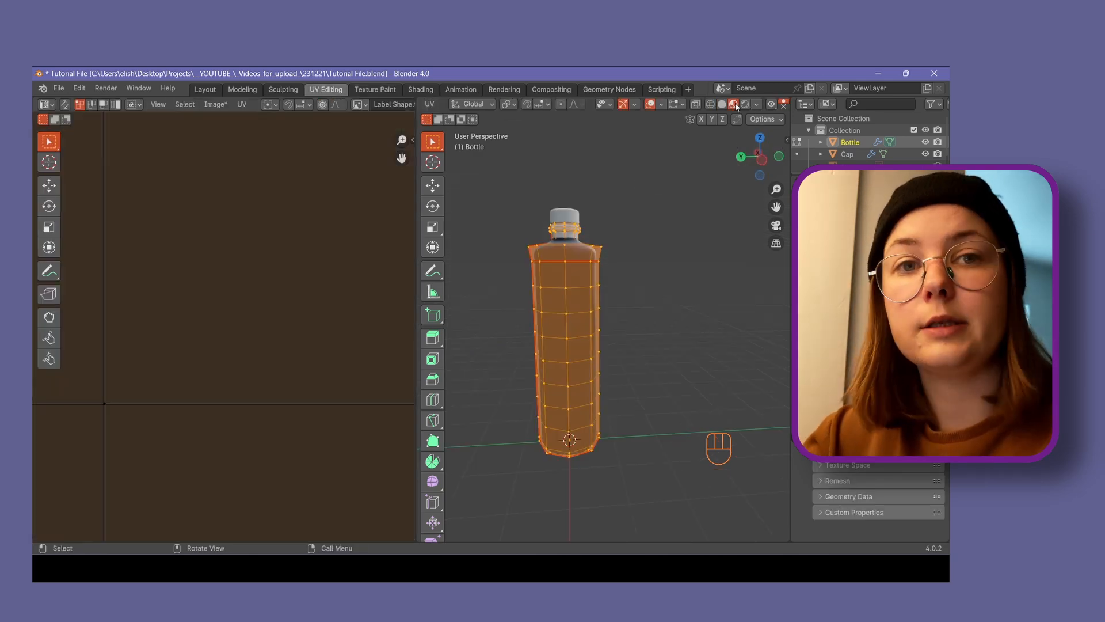
pyautogui.scroll(-6, 244, 375)
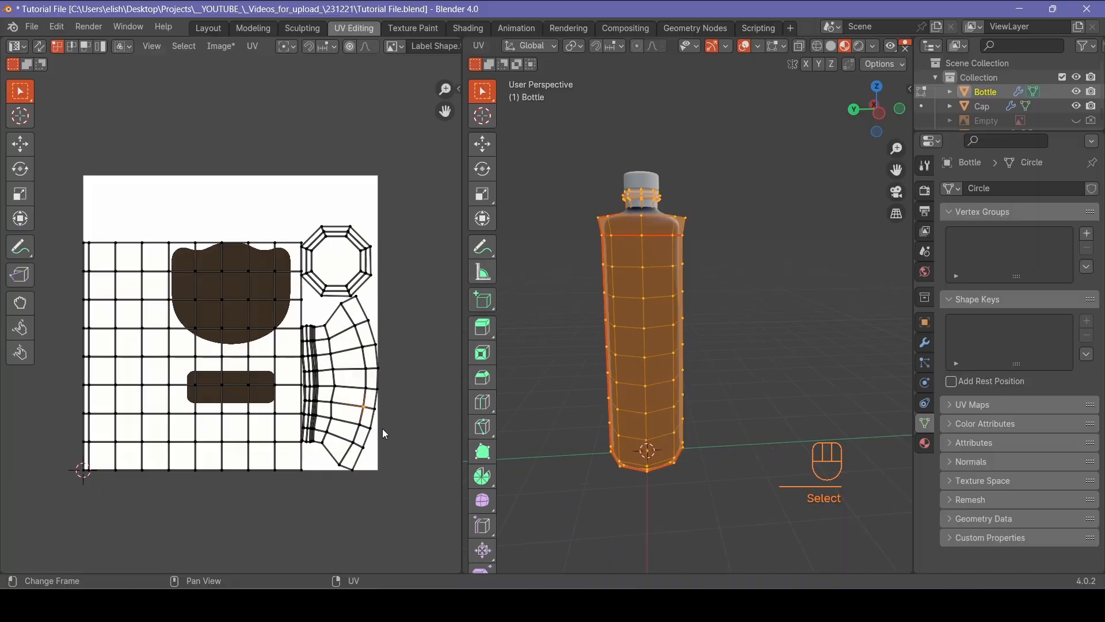
# - Scale down the fan-shaped shoulder and neck UV island and move it to the image's upper-right corner
pyautogui.press('l')
pyautogui.press('s')
pyautogui.click(361, 388)
pyautogui.press('g')
pyautogui.click(377, 208)
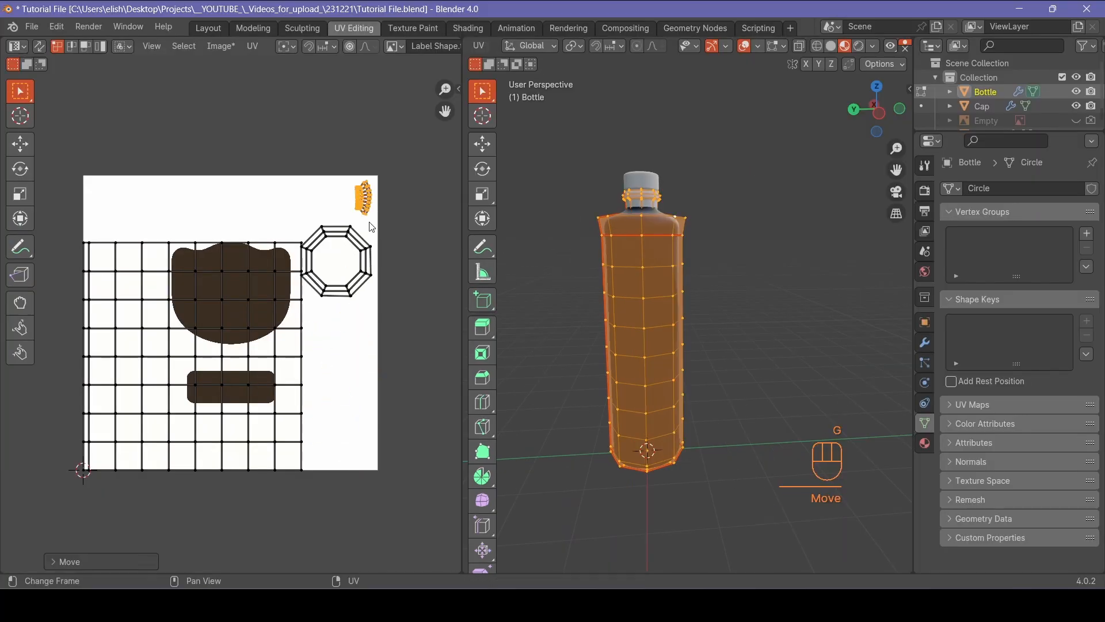
# - Scale down the round bottle-base UV island and place it beside the small fan-shaped island
pyautogui.press('l')
pyautogui.press('s')
pyautogui.click(348, 265)
pyautogui.press('g')
pyautogui.click(350, 198)
# - Select the bottle body's grid UV island and rotate it by 90° and by another 180°
pyautogui.press('l')
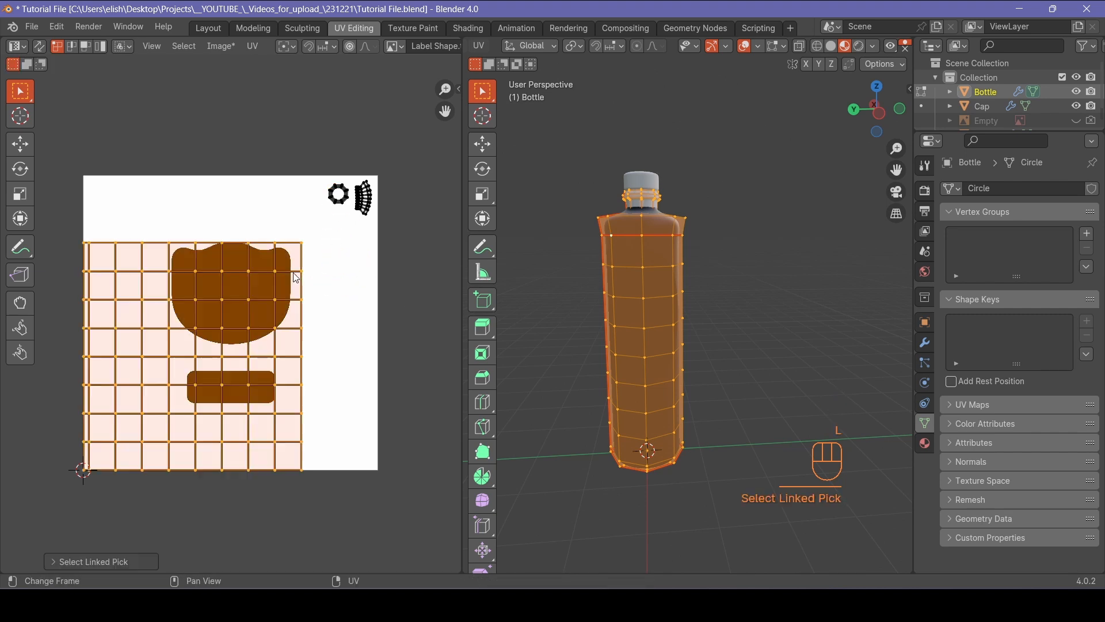
pyautogui.press('r')
pyautogui.press('KP_9')
pyautogui.press('KP_0')
pyautogui.moveTo(732, 402); pyautogui.dragTo(334, 365, button='middle')
pyautogui.press('r')
pyautogui.press('KP_1')
pyautogui.press('KP_8')
pyautogui.press('KP_0')
pyautogui.click(331, 371)
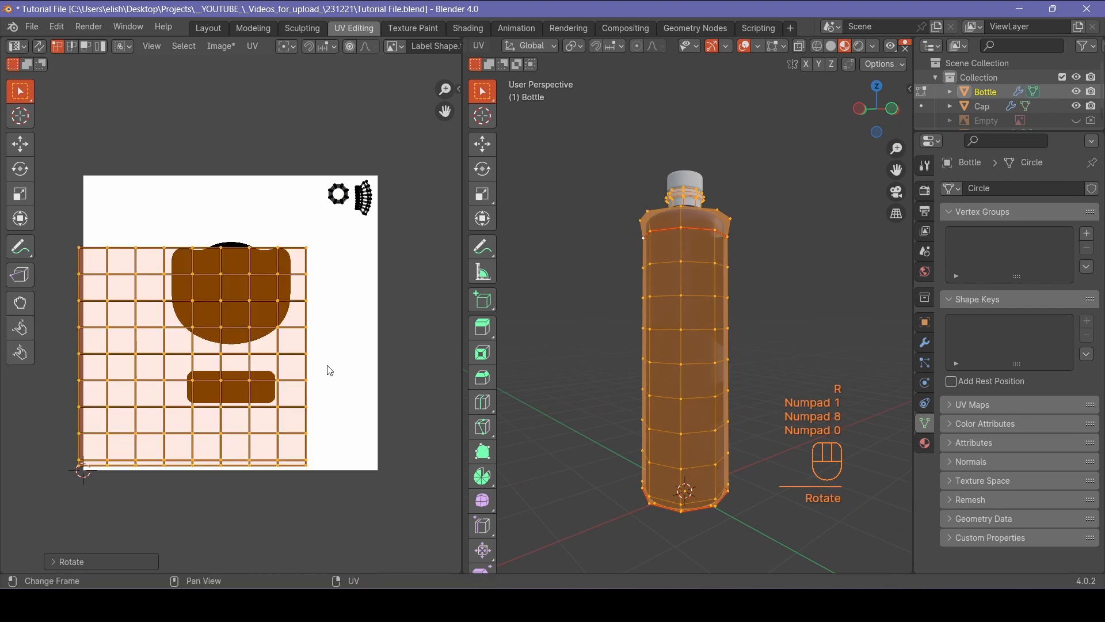
# - Move and scale the body's UV island so that its grid is centred over the label shapes
pyautogui.press('g')
pyautogui.click(366, 344)
pyautogui.press('s')
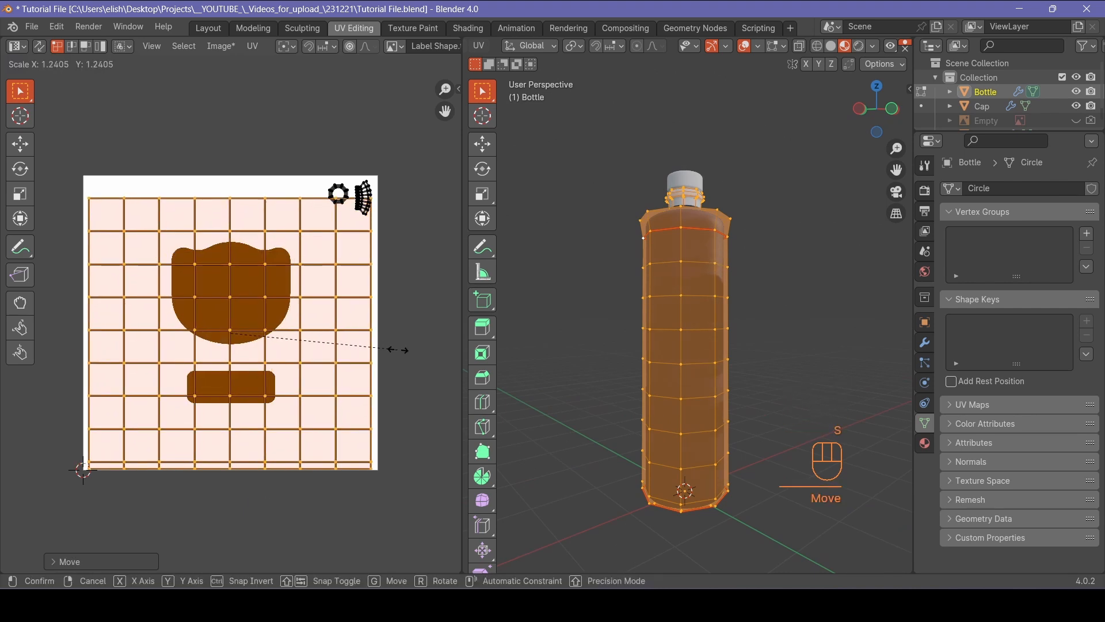
pyautogui.click(405, 354)
pyautogui.press('g')
pyautogui.click(405, 348)
pyautogui.moveTo(817, 383); pyautogui.dragTo(743, 377, button='middle')
# - Fine-tune the scale and the X and Y position of the body's UV island around both label shapes
pyautogui.press('s')
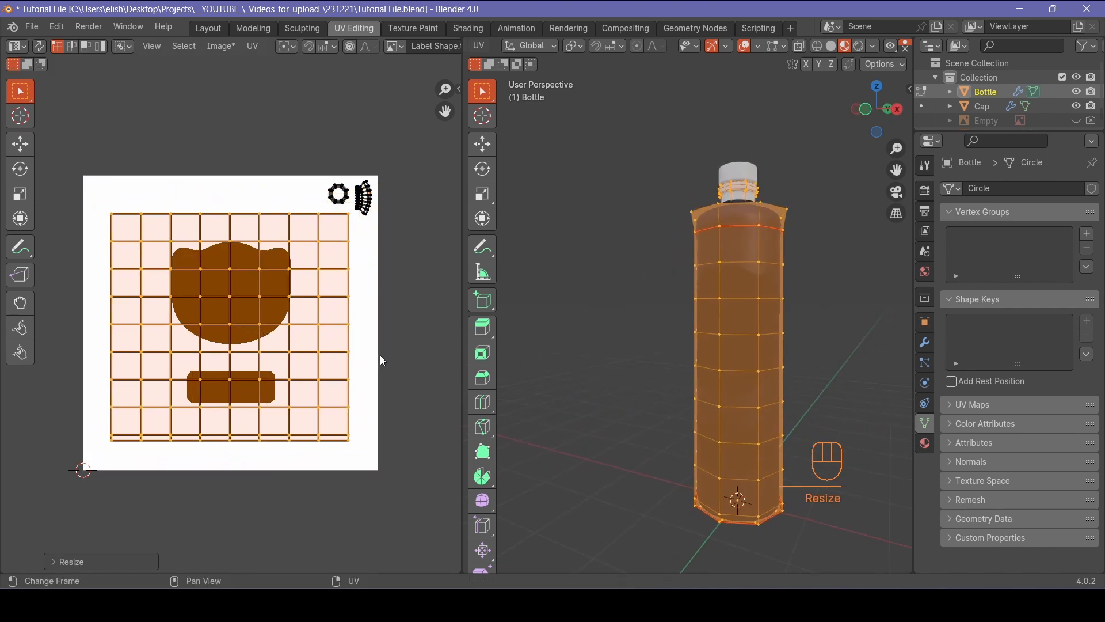
pyautogui.press('g')
pyautogui.press('y')
pyautogui.click(379, 351)
pyautogui.press('s')
pyautogui.click(379, 348)
pyautogui.press('g')
pyautogui.press('x')
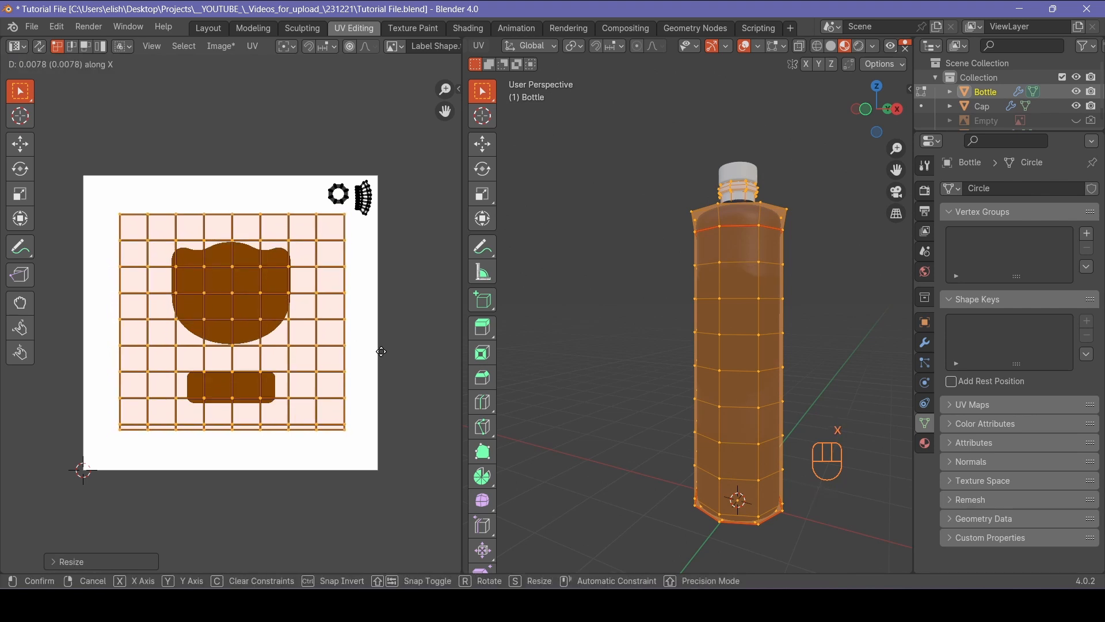
pyautogui.press('s')
pyautogui.click(386, 357)
pyautogui.press('g')
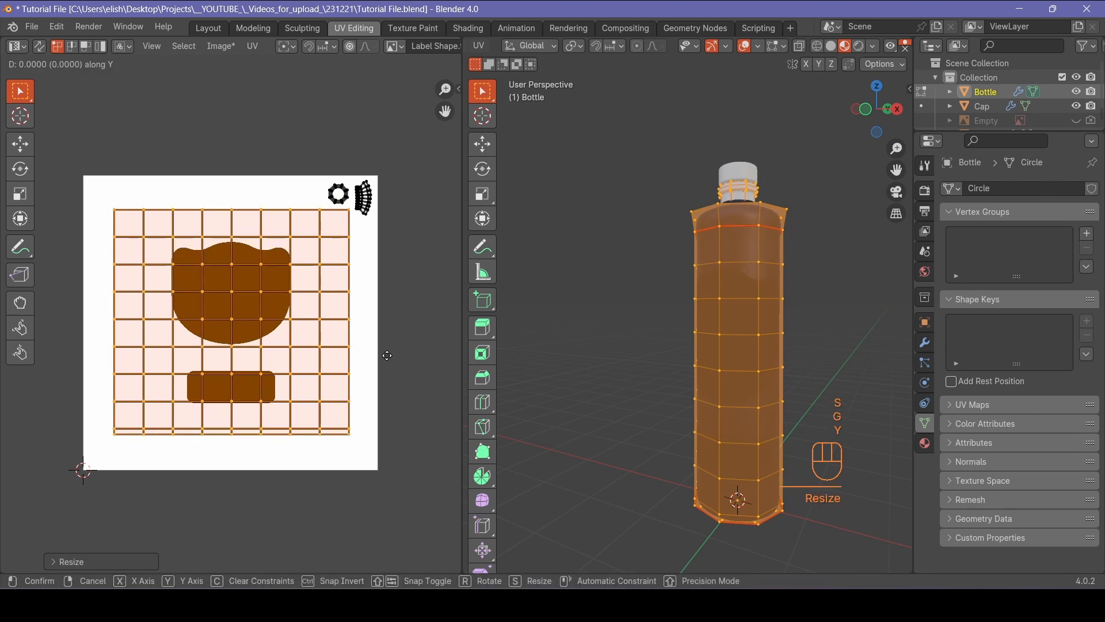
pyautogui.press('y')
# - Leave mesh editing, check the label shapes on the bottle and switch to the Shading workspace in Object Mode
pyautogui.press('Tab')
pyautogui.moveTo(600, 399)
pyautogui.mouseDown(button='middle')
pyautogui.moveTo(729, 350)
pyautogui.moveTo(803, 274)
pyautogui.mouseUp(button='middle')
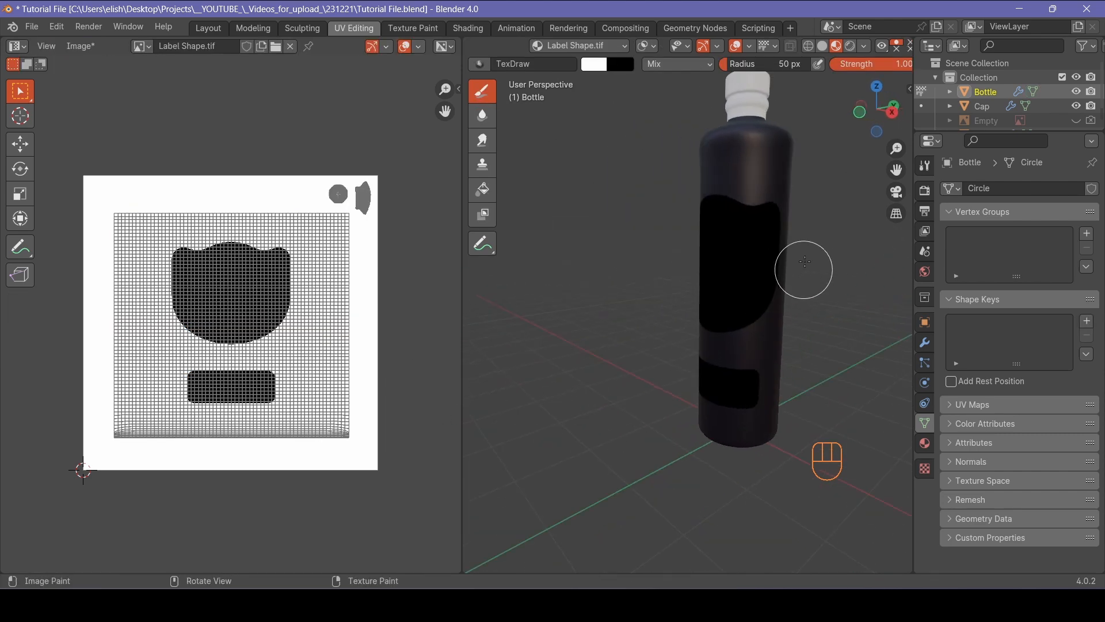
pyautogui.click(478, 30)
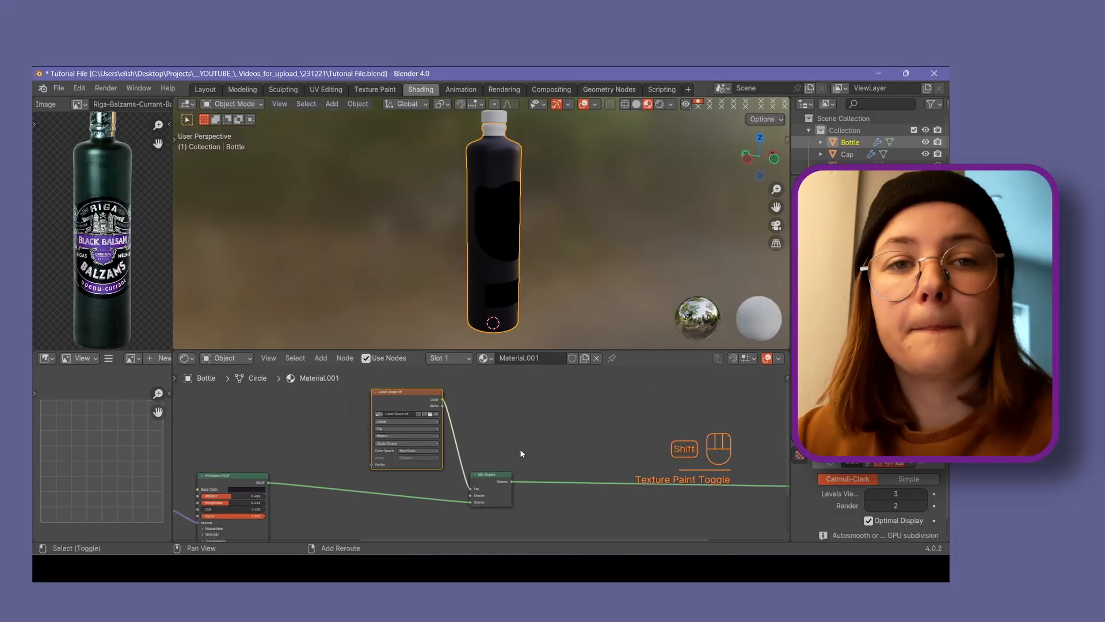
pyautogui.moveTo(641, 320); pyautogui.dragTo(483, 219, button='middle')
pyautogui.moveTo(434, 251); pyautogui.dragTo(582, 253, button='middle')
pyautogui.scroll(2, 462, 442)
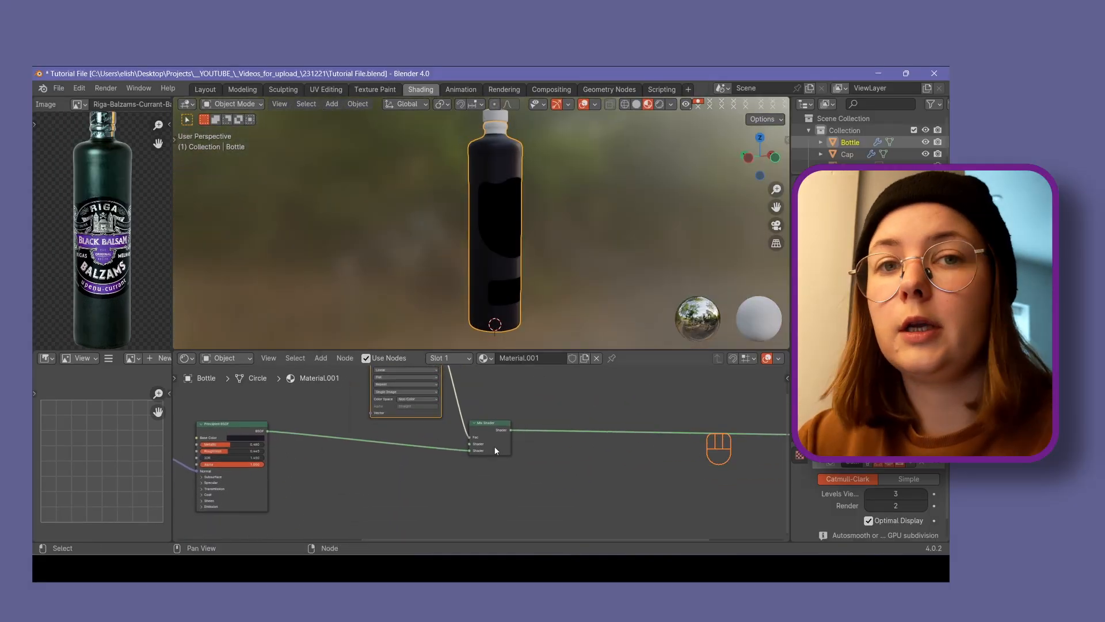
# - Add a Principled BSDF linked to the Mix Shader's free first Shader input and place it below the existing nodes
pyautogui.moveTo(426, 477); pyautogui.dragTo(390, 516)
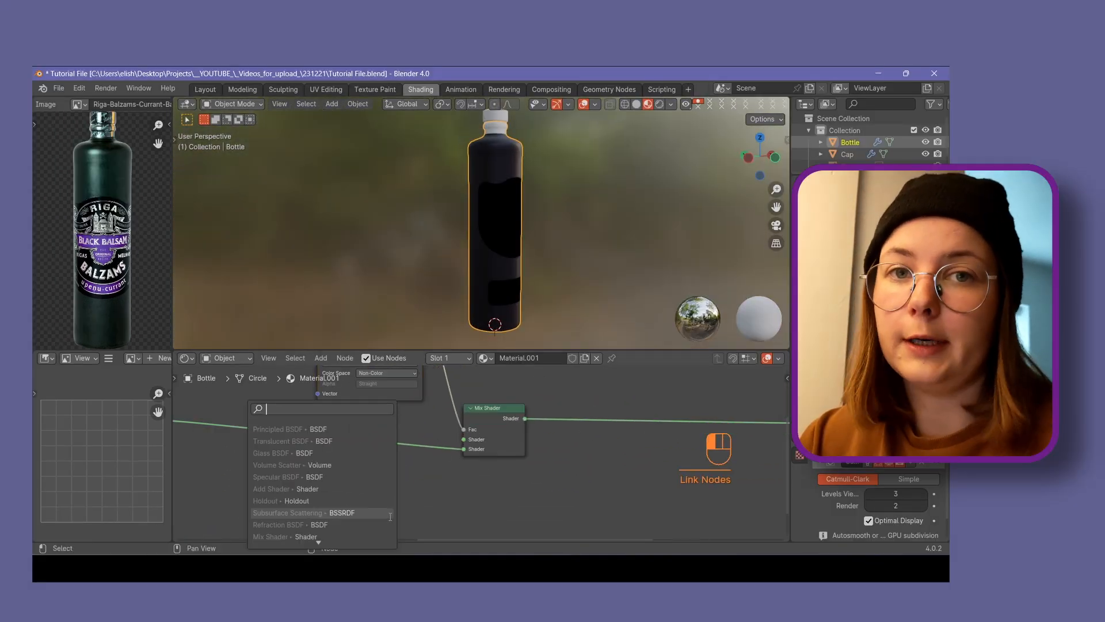
pyautogui.click(321, 430)
pyautogui.click(363, 433)
pyautogui.scroll(-5, 489, 460)
pyautogui.keyDown('shift'); pyautogui.moveTo(494, 533); pyautogui.dragTo(520, 446, button='middle'); pyautogui.keyUp('shift')
pyautogui.scroll(-3, 501, 464)
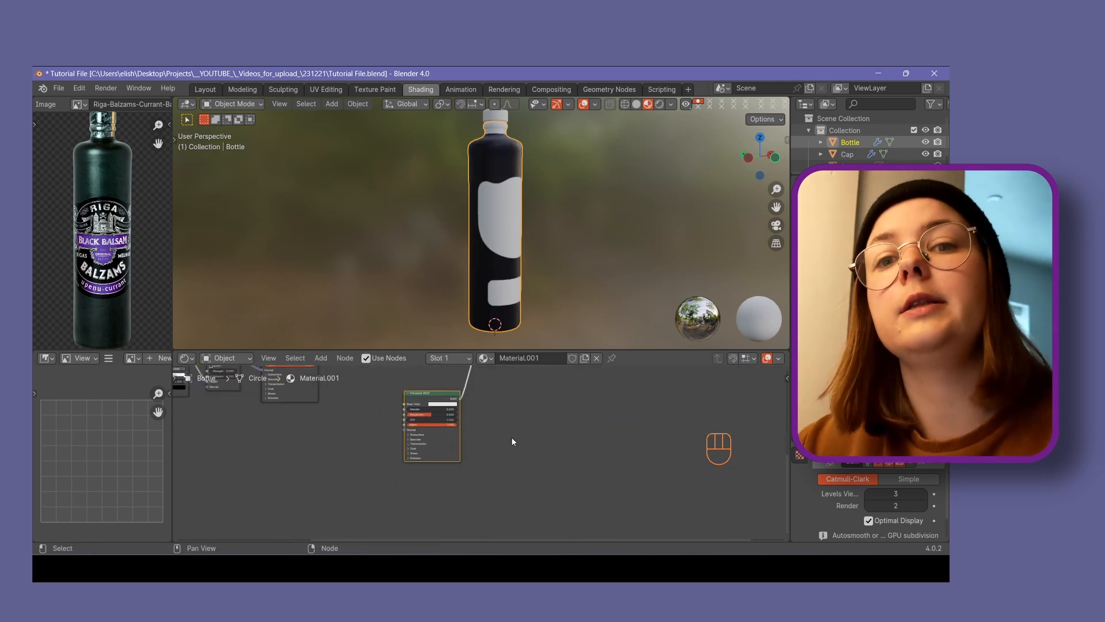
# - Give the label's Principled BSDF a black base color and lower its roughness to 0.136
pyautogui.scroll(5, 520, 446)
pyautogui.moveTo(449, 270); pyautogui.dragTo(410, 291, button='middle')
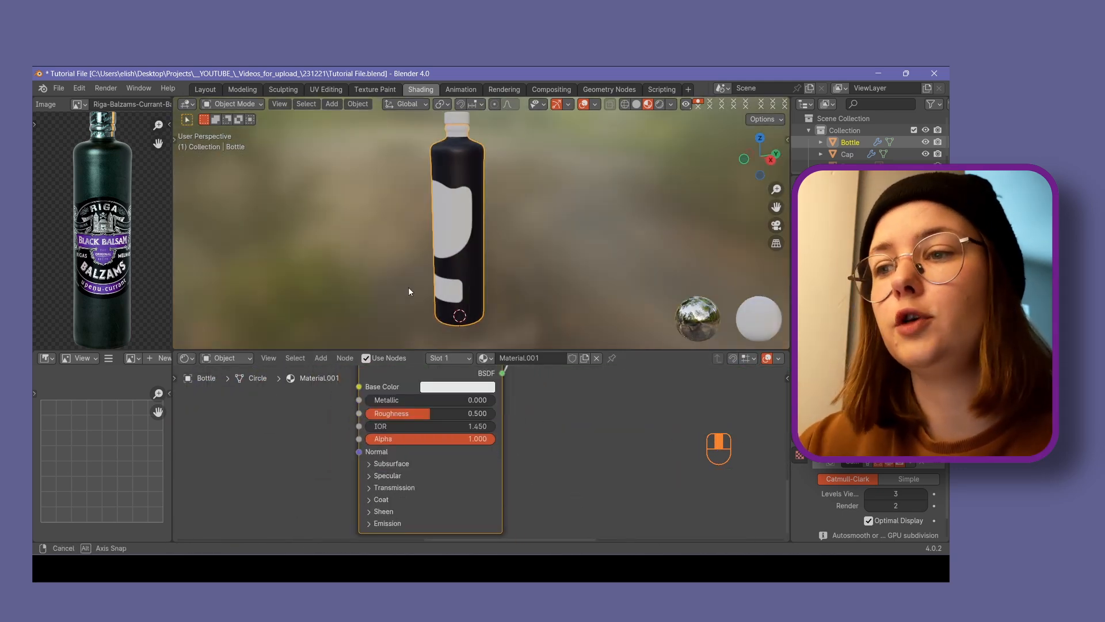
pyautogui.scroll(3, 410, 292)
pyautogui.keyDown('shift'); pyautogui.moveTo(501, 506); pyautogui.dragTo(612, 474, button='middle'); pyautogui.keyUp('shift')
pyautogui.scroll(1, 612, 474)
pyautogui.keyDown('shift'); pyautogui.moveTo(568, 439); pyautogui.dragTo(535, 508, button='middle'); pyautogui.keyUp('shift')
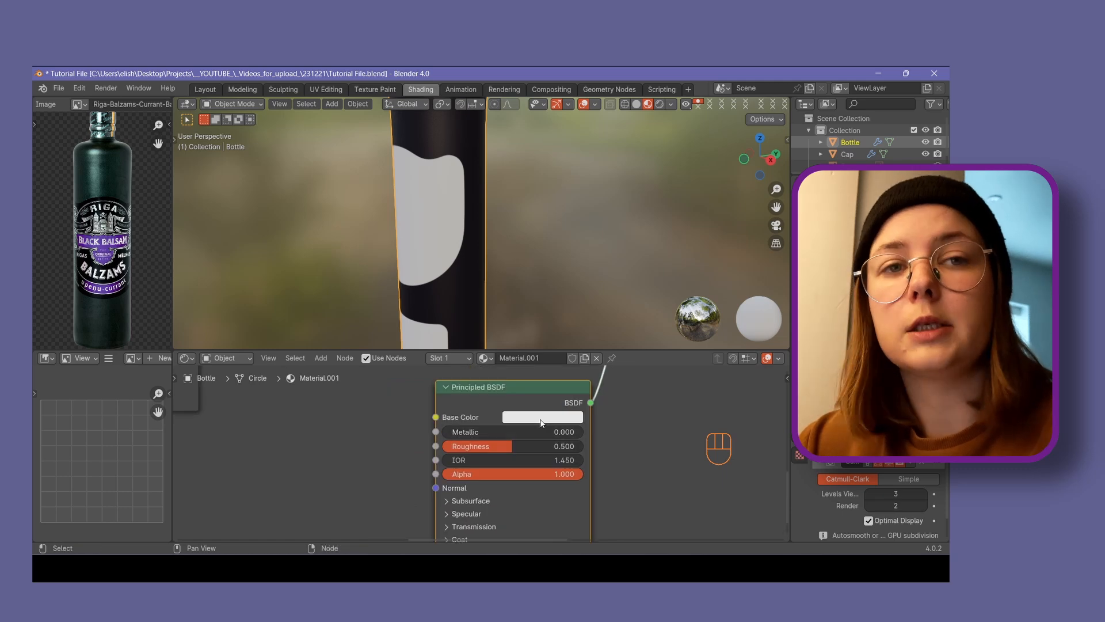
pyautogui.click(542, 417)
pyautogui.moveTo(631, 301); pyautogui.dragTo(632, 327)
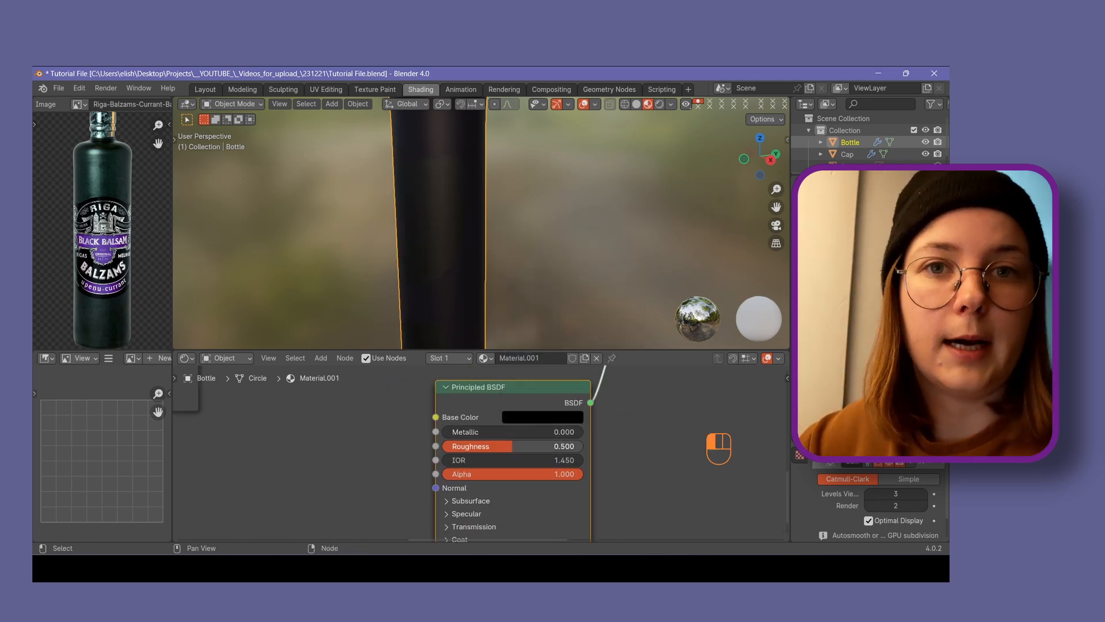
pyautogui.moveTo(510, 448); pyautogui.dragTo(461, 448)
pyautogui.moveTo(506, 242)
pyautogui.mouseDown(button='middle')
pyautogui.moveTo(548, 202)
pyautogui.moveTo(627, 244)
pyautogui.moveTo(576, 213)
pyautogui.moveTo(512, 259)
pyautogui.mouseUp(button='middle')
pyautogui.scroll(-3, 469, 501)
pyautogui.moveTo(470, 501); pyautogui.dragTo(499, 476, button='middle')
pyautogui.scroll(4, 498, 476)
pyautogui.scroll(2, 484, 248)
pyautogui.keyDown('shift'); pyautogui.moveTo(484, 248); pyautogui.dragTo(512, 253, button='middle'); pyautogui.keyUp('shift')
pyautogui.moveTo(512, 253); pyautogui.dragTo(569, 235, button='middle')
pyautogui.scroll(-8, 416, 478)
# - Duplicate the node chain from Texture Coordinate to Bump and place the copy beside the black label's Principled BSDF
pyautogui.moveTo(414, 478); pyautogui.dragTo(579, 507, button='middle')
pyautogui.scroll(-6, 417, 478)
pyautogui.moveTo(450, 498); pyautogui.dragTo(243, 404)
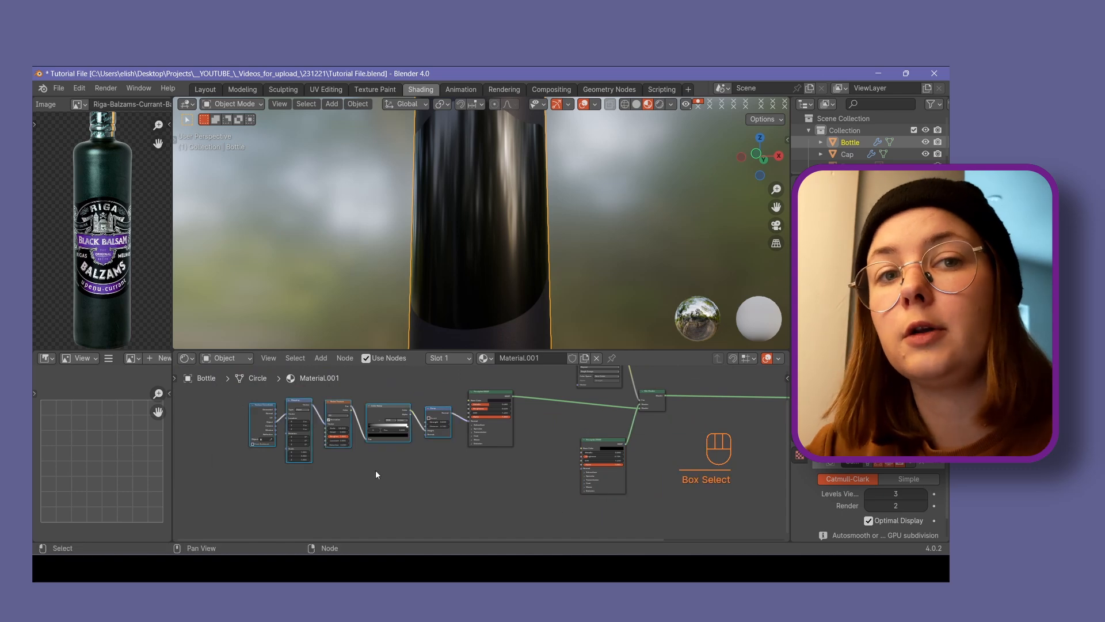
pyautogui.hotkey('shift', 'd')
pyautogui.click(491, 523)
pyautogui.moveTo(652, 415); pyautogui.dragTo(651, 513, button='middle')
pyautogui.scroll(-4, 651, 513)
pyautogui.moveTo(510, 459); pyautogui.dragTo(275, 526)
pyautogui.press('g')
pyautogui.click(474, 496)
# - Link the duplicated Bump node's Normal output to the Normal input of the black Principled BSDF
pyautogui.scroll(6, 527, 430)
pyautogui.keyDown('shift'); pyautogui.moveTo(474, 496); pyautogui.dragTo(357, 485, button='middle'); pyautogui.keyUp('shift')
pyautogui.moveTo(424, 457); pyautogui.dragTo(425, 457)
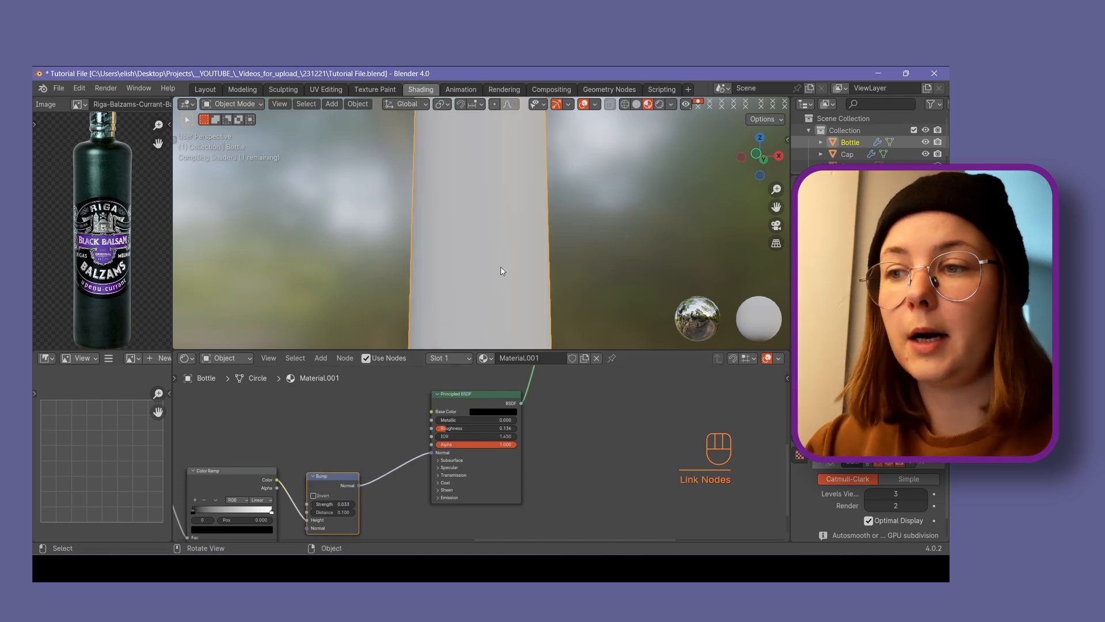
# - Set the duplicated Noise Texture's roughness to 0 and move the Color Ramp's black stop to 0.702
pyautogui.scroll(5, 512, 202)
pyautogui.keyDown('shift'); pyautogui.moveTo(319, 441); pyautogui.dragTo(459, 531, button='middle'); pyautogui.keyUp('shift')
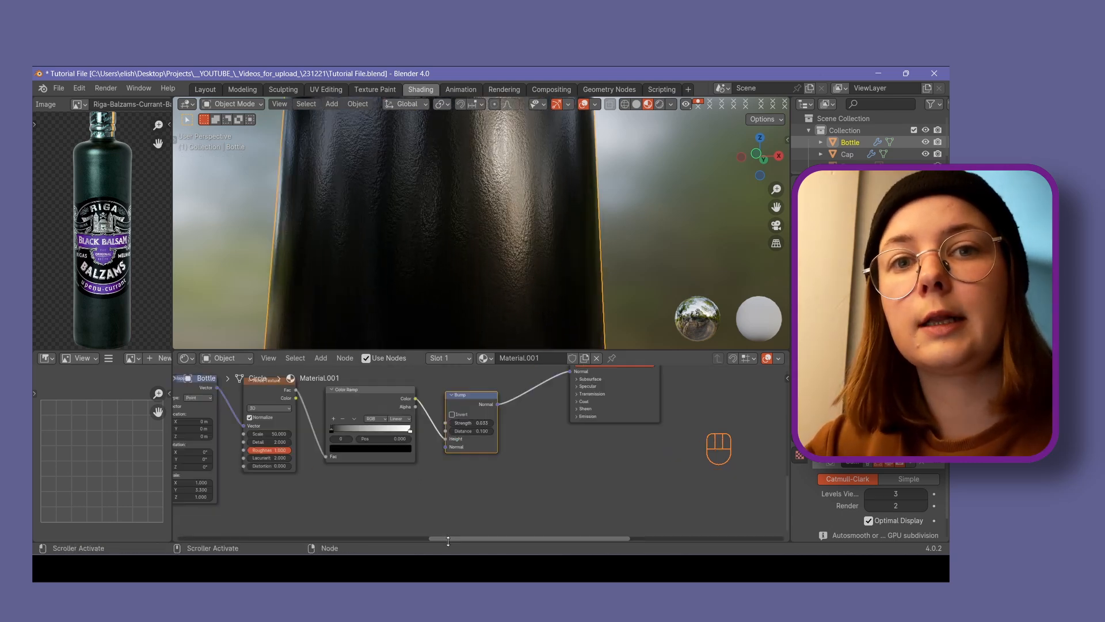
pyautogui.scroll(6, 441, 449)
pyautogui.keyDown('shift'); pyautogui.moveTo(441, 449); pyautogui.dragTo(528, 525, button='middle'); pyautogui.keyUp('shift')
pyautogui.scroll(2, 480, 451)
pyautogui.moveTo(289, 504); pyautogui.dragTo(293, 504)
pyautogui.moveTo(397, 500); pyautogui.dragTo(403, 499)
pyautogui.keyDown('ctrl'); pyautogui.moveTo(403, 500); pyautogui.dragTo(403, 525, button='middle'); pyautogui.keyUp('ctrl')
pyautogui.moveTo(250, 524); pyautogui.dragTo(399, 499, button='middle')
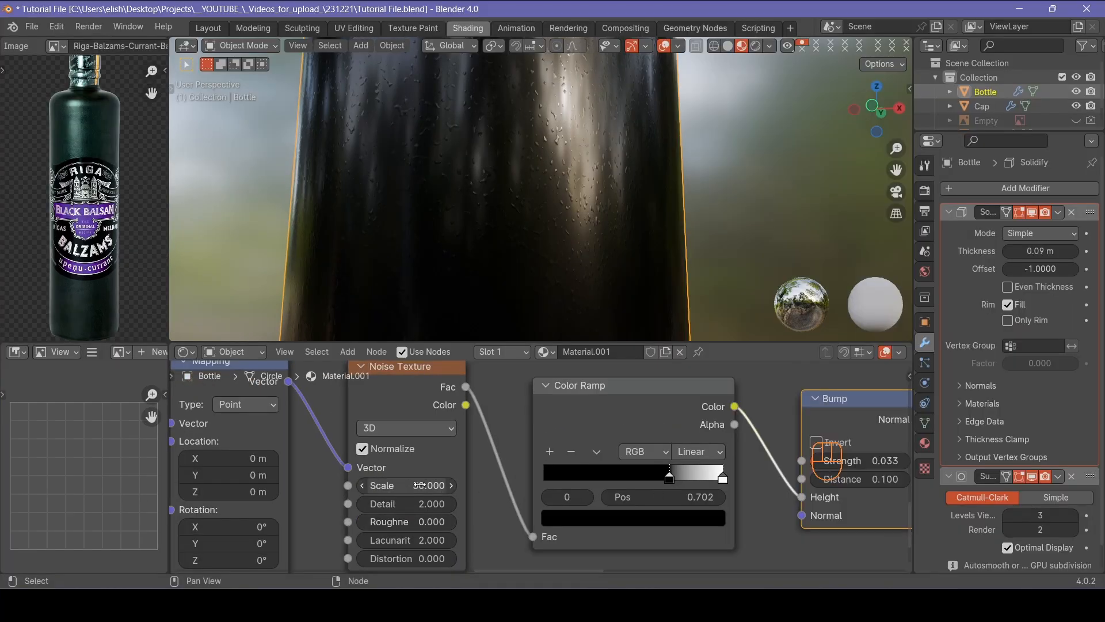
# - Set the Color Ramp's black stop to a dark grey of value 0.141 and shift it to 0.578
pyautogui.click(650, 523)
pyautogui.moveTo(711, 386); pyautogui.dragTo(711, 339)
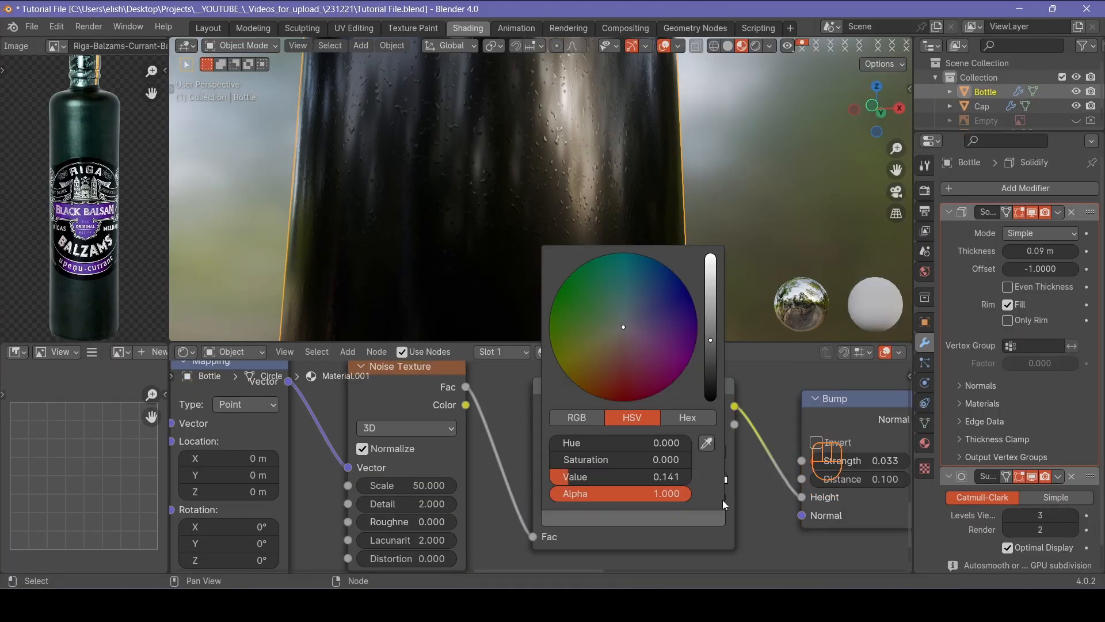
pyautogui.moveTo(670, 478); pyautogui.dragTo(647, 477)
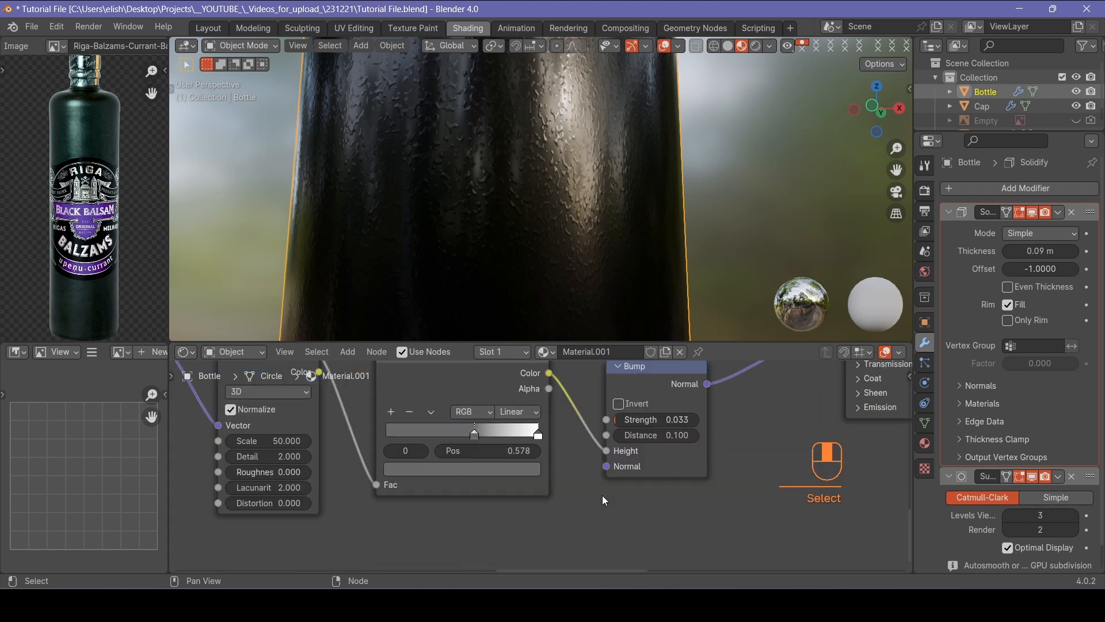
# - Set the Noise Texture's detail and lacunarity to 0 and place the Color Ramp's grey stop at 0.564
pyautogui.scroll(5, 602, 496)
pyautogui.moveTo(323, 513); pyautogui.dragTo(500, 513, button='middle')
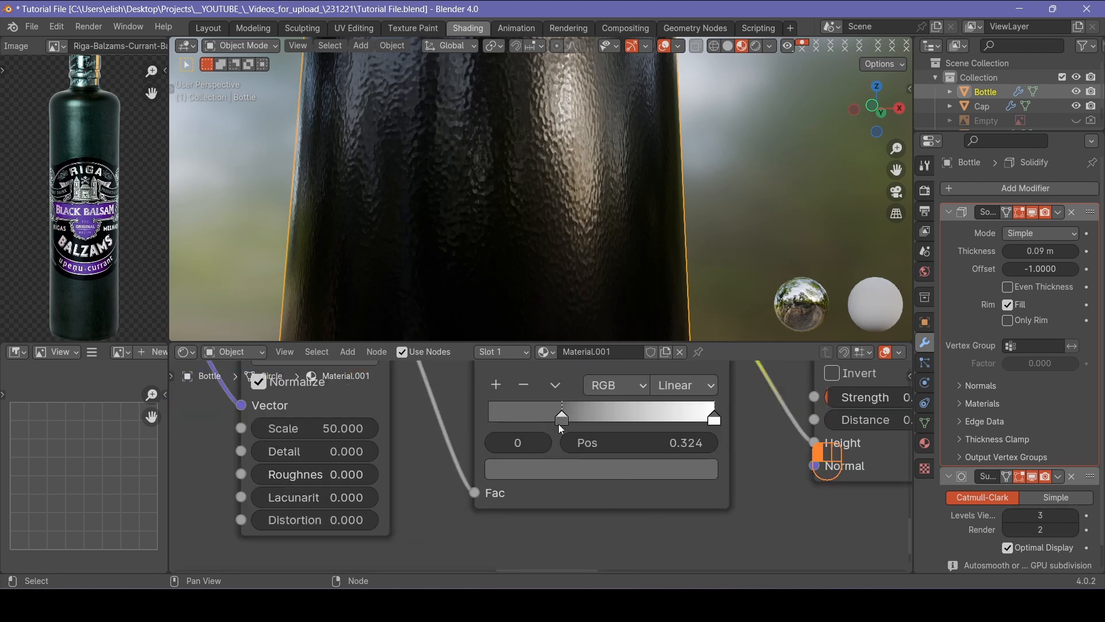
pyautogui.moveTo(562, 418); pyautogui.dragTo(614, 417)
# - Set the label Bump node's strength to 0.010 and its distance to 0.050
pyautogui.moveTo(898, 432); pyautogui.dragTo(671, 432, button='middle')
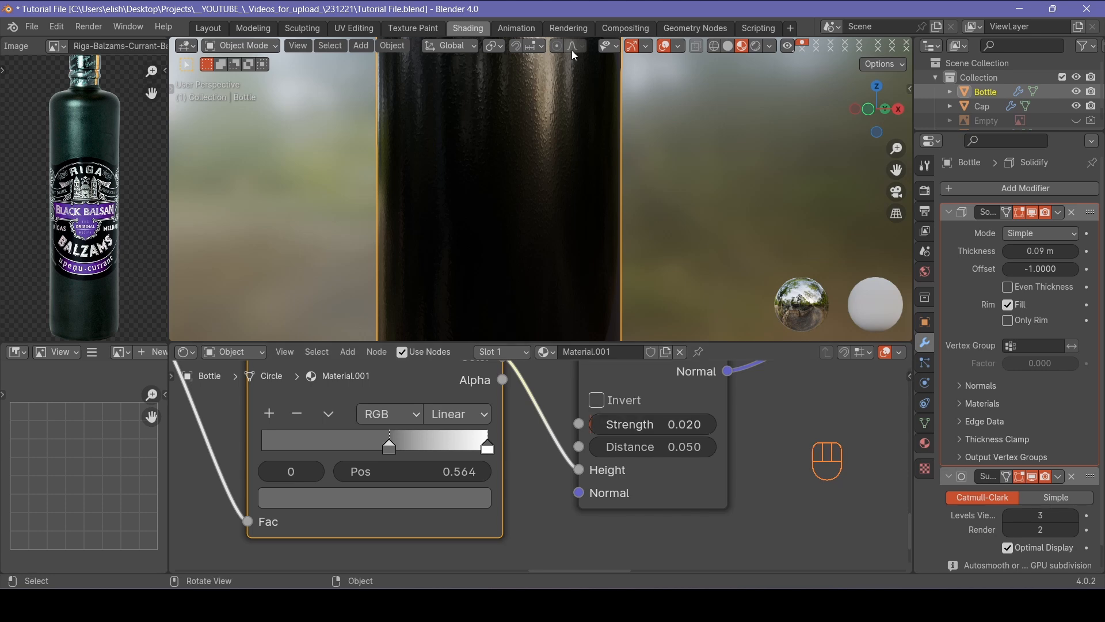
pyautogui.click(681, 426)
pyautogui.write('.01')
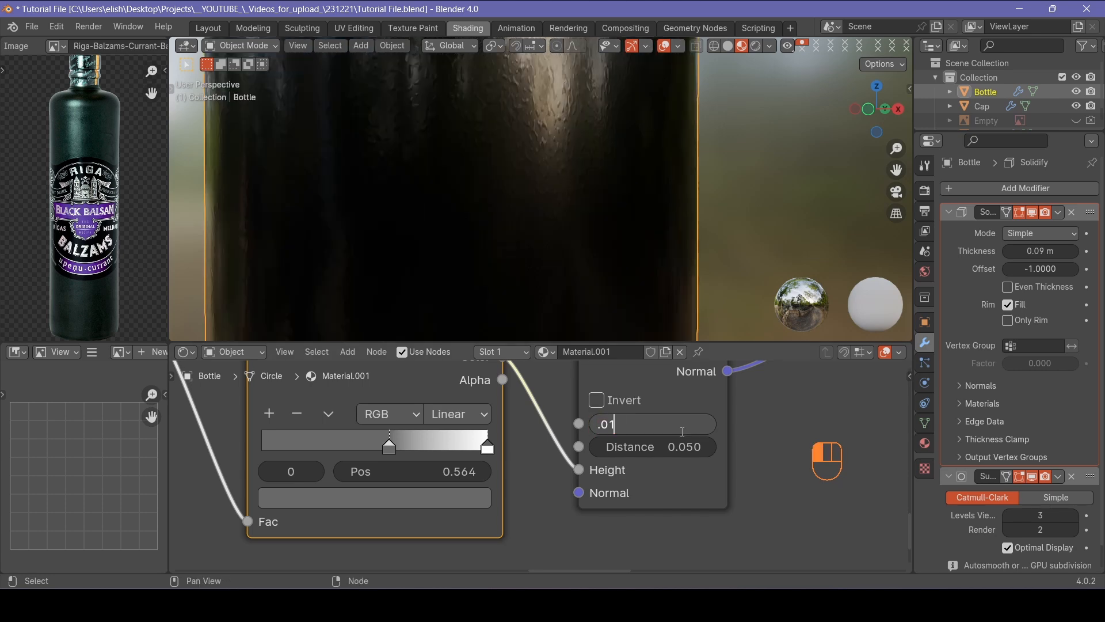
pyautogui.press('Return')
pyautogui.scroll(-10, 556, 230)
pyautogui.moveTo(556, 231); pyautogui.dragTo(512, 181, button='middle')
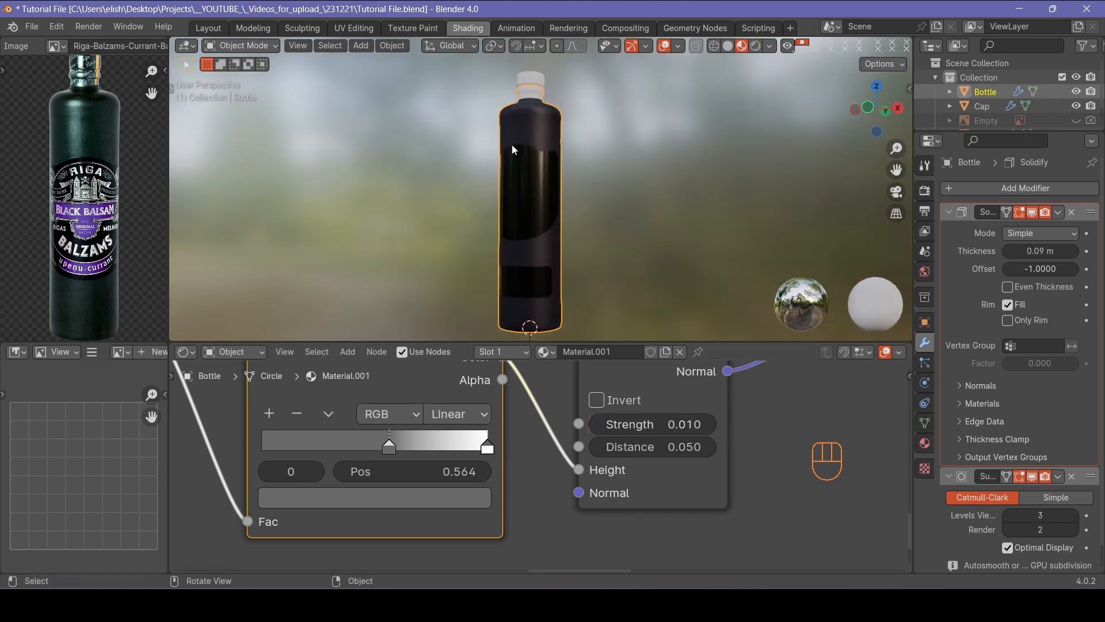
# - Duplicate the Mix Shader, insert it before the Material Output and feed the first mix into its second Shader input
pyautogui.scroll(-8, 651, 500)
pyautogui.moveTo(652, 500); pyautogui.dragTo(522, 505, button='middle')
pyautogui.moveTo(743, 463); pyautogui.dragTo(777, 455)
pyautogui.hotkey('shift', 'd')
pyautogui.click(578, 455)
pyautogui.moveTo(618, 459); pyautogui.dragTo(464, 451, button='middle')
pyautogui.moveTo(523, 436); pyautogui.dragTo(647, 434)
pyautogui.keyDown('ctrl'); pyautogui.moveTo(370, 425); pyautogui.dragTo(597, 477, button='middle'); pyautogui.keyUp('ctrl')
pyautogui.moveTo(469, 459); pyautogui.dragTo(469, 469)
# - Duplicate the Label Shape.tif texture node and link its Color output to the new Mix Shader's Fac input
pyautogui.scroll(-6, 403, 426)
pyautogui.click(263, 400)
pyautogui.hotkey('shift', 'd')
pyautogui.click(419, 399)
pyautogui.scroll(6, 439, 426)
pyautogui.moveTo(440, 426); pyautogui.dragTo(427, 458, button='middle')
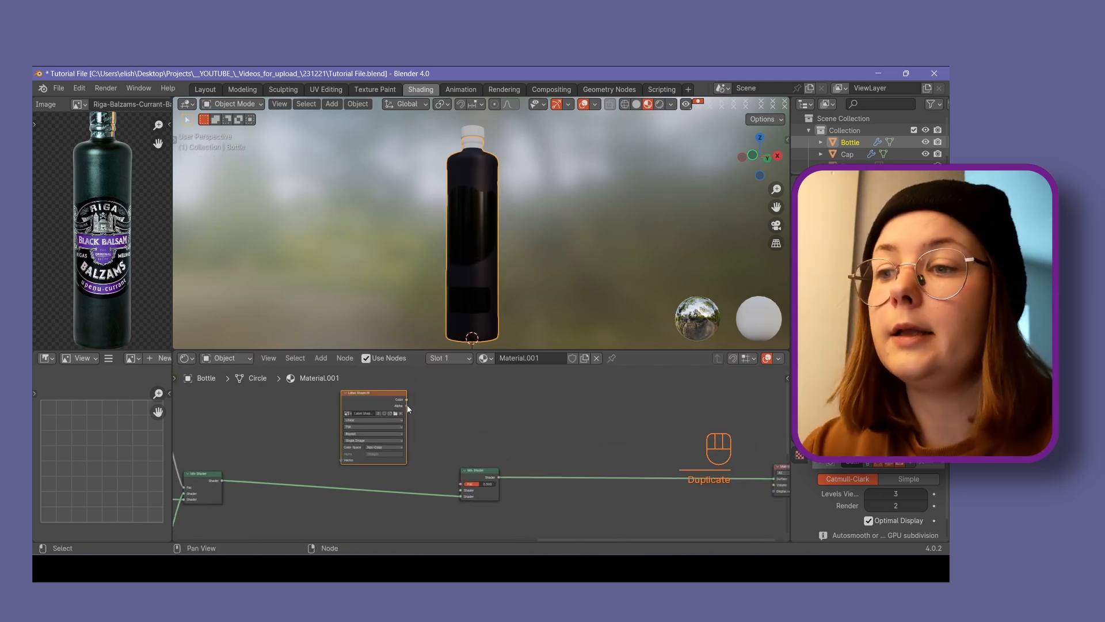
pyautogui.scroll(-1, 449, 433)
pyautogui.moveTo(412, 404); pyautogui.dragTo(419, 409)
# - Load Label_Colour.tif into the duplicated image texture node and inspect the mask on the bottle
pyautogui.keyDown('ctrl'); pyautogui.moveTo(404, 441); pyautogui.dragTo(323, 417, button='middle'); pyautogui.keyUp('ctrl')
pyautogui.click(392, 421)
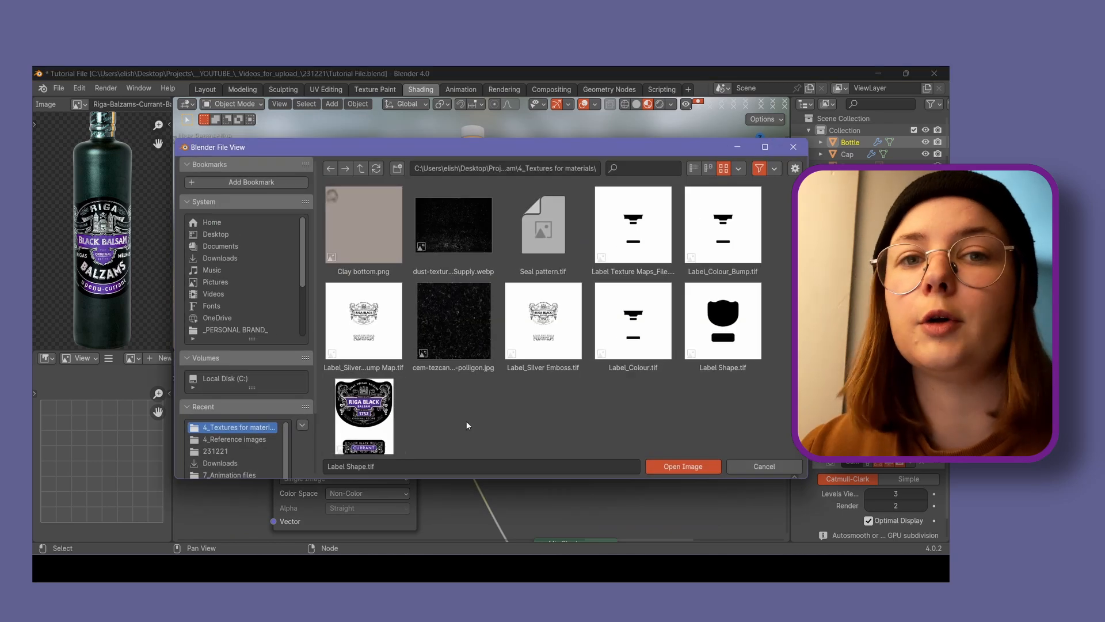
pyautogui.click(664, 467)
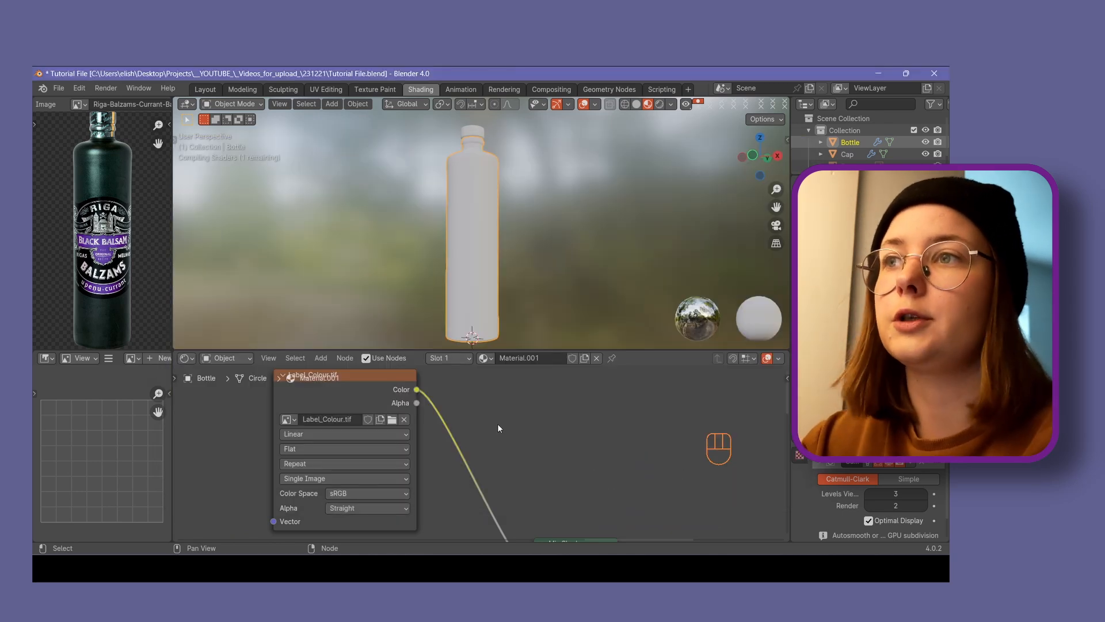
pyautogui.scroll(5, 472, 236)
pyautogui.moveTo(463, 223); pyautogui.dragTo(546, 259, button='middle')
pyautogui.scroll(-4, 547, 259)
pyautogui.keyDown('shift'); pyautogui.moveTo(547, 259); pyautogui.dragTo(531, 247, button='middle'); pyautogui.keyUp('shift')
pyautogui.moveTo(531, 247); pyautogui.dragTo(513, 219, button='middle')
pyautogui.scroll(-6, 538, 470)
# - Duplicate the black Principled BSDF and link the copy to the second Mix Shader's first Shader input
pyautogui.keyDown('shift'); pyautogui.moveTo(608, 473); pyautogui.dragTo(624, 412, button='middle'); pyautogui.keyUp('shift')
pyautogui.scroll(-5, 624, 412)
pyautogui.keyDown('shift'); pyautogui.moveTo(490, 416); pyautogui.dragTo(411, 506, button='middle'); pyautogui.keyUp('shift')
pyautogui.hotkey('shift', 'd')
pyautogui.click(540, 446)
pyautogui.scroll(5, 540, 446)
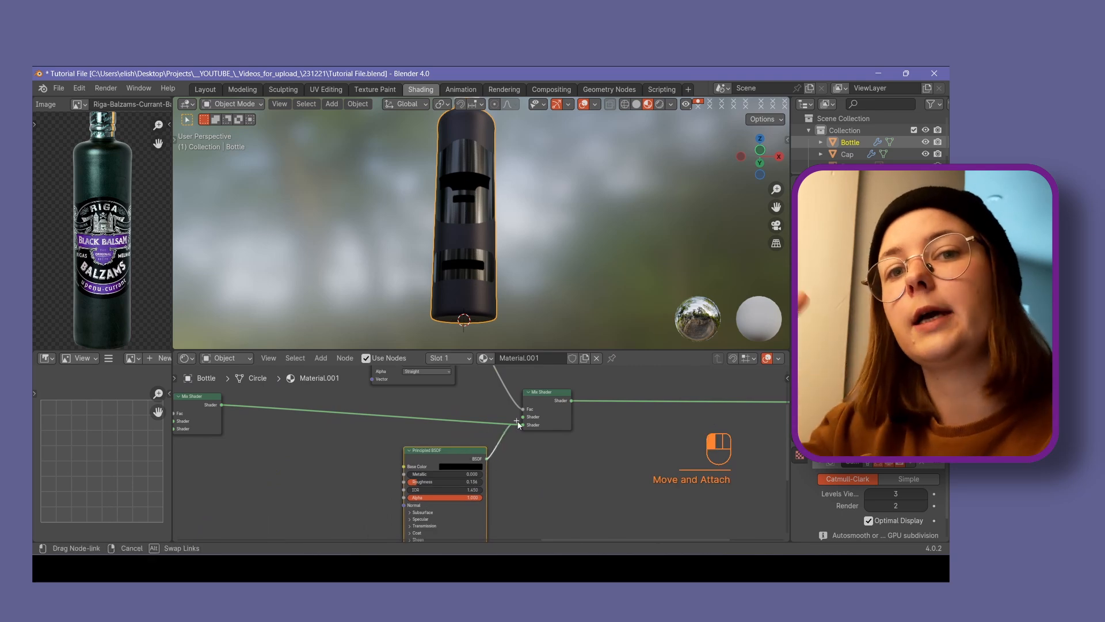
pyautogui.moveTo(510, 429); pyautogui.dragTo(521, 426)
# - Sample the purple label band in the reference photo as the new Principled BSDF's base color
pyautogui.click(471, 467)
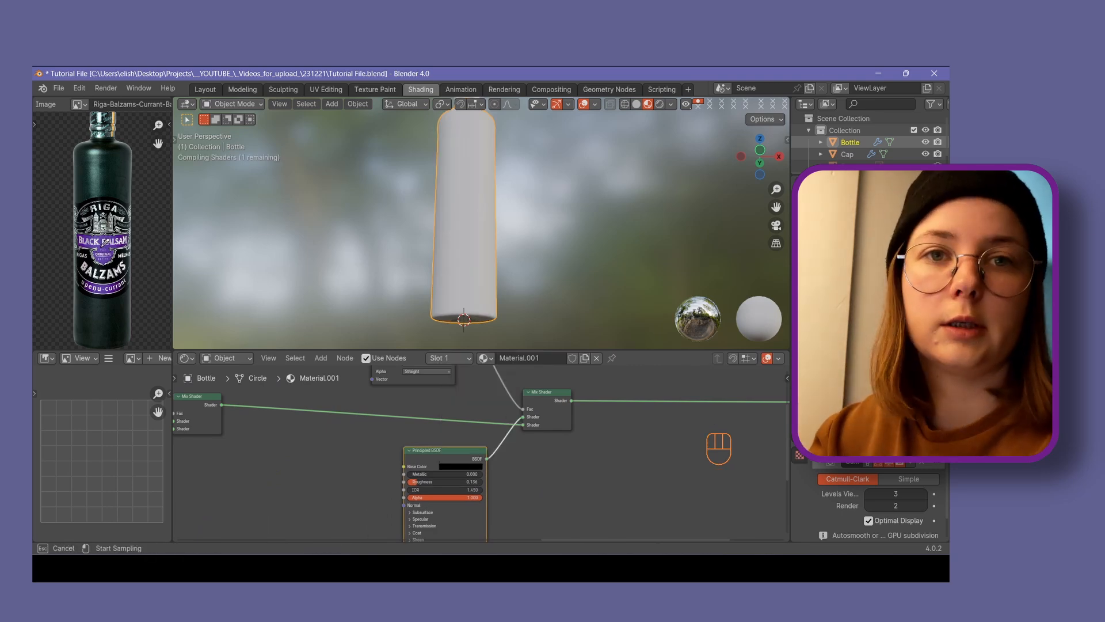
pyautogui.click(102, 246)
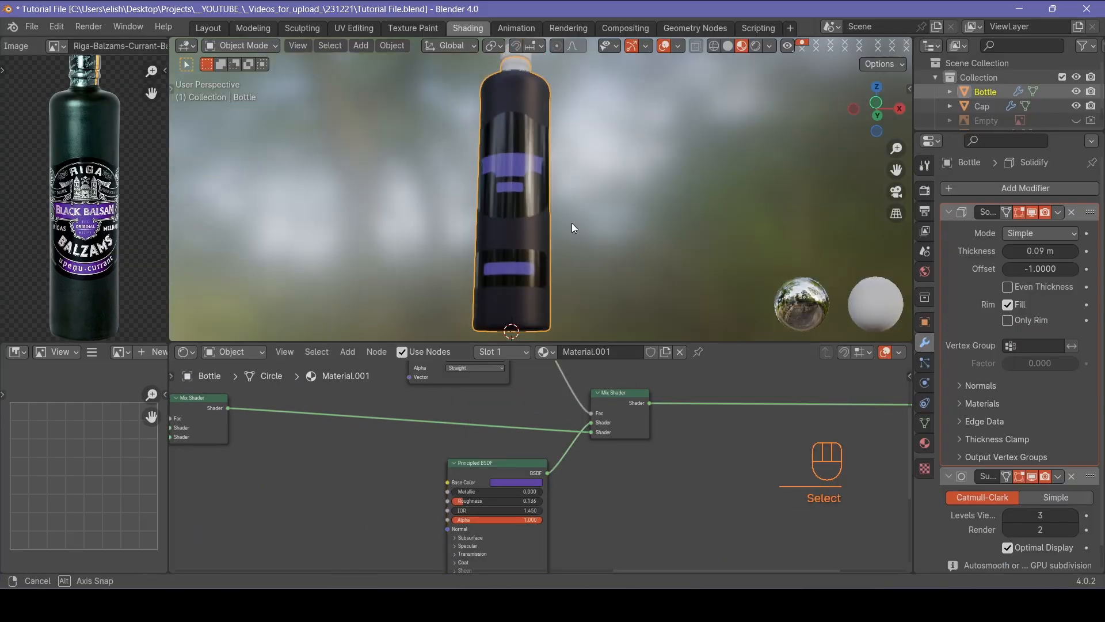
pyautogui.scroll(6, 505, 252)
pyautogui.moveTo(483, 257); pyautogui.dragTo(456, 263, button='middle')
pyautogui.scroll(-5, 647, 456)
# - Duplicate the label's noise and Bump node chain and connect the copy to the purple Principled BSDF's Normal input
pyautogui.keyDown('shift'); pyautogui.moveTo(647, 455); pyautogui.dragTo(451, 432, button='middle'); pyautogui.keyUp('shift')
pyautogui.scroll(-3, 451, 432)
pyautogui.moveTo(558, 371); pyautogui.dragTo(424, 463)
pyautogui.moveTo(452, 437); pyautogui.dragTo(614, 436)
pyautogui.moveTo(387, 513); pyautogui.dragTo(447, 456)
pyautogui.hotkey('shift', 'd')
pyautogui.click(644, 440)
pyautogui.scroll(8, 644, 441)
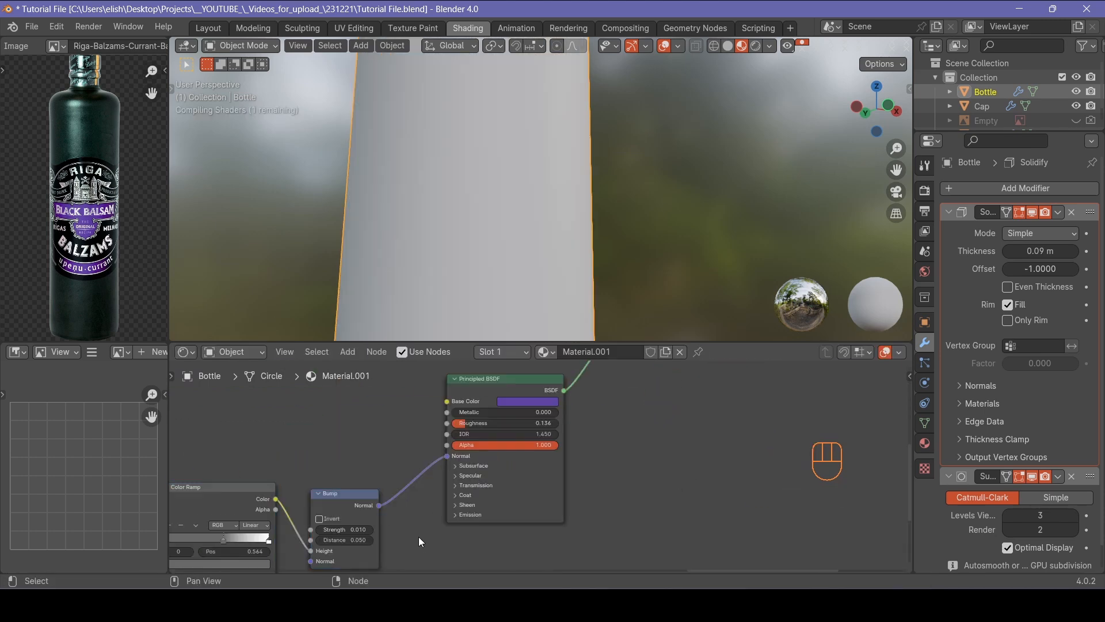
# - Move the Material Output node farther right to make room and select the last Mix Shader
pyautogui.scroll(-15, 420, 540)
pyautogui.keyDown('shift'); pyautogui.moveTo(710, 432); pyautogui.dragTo(466, 437, button='middle'); pyautogui.keyUp('shift')
pyautogui.moveTo(467, 437); pyautogui.dragTo(677, 437)
pyautogui.keyDown('shift'); pyautogui.moveTo(412, 486); pyautogui.dragTo(417, 484, button='middle'); pyautogui.keyUp('shift')
pyautogui.scroll(6, 331, 440)
pyautogui.keyDown('shift'); pyautogui.moveTo(341, 440); pyautogui.dragTo(282, 487, button='middle'); pyautogui.keyUp('shift')
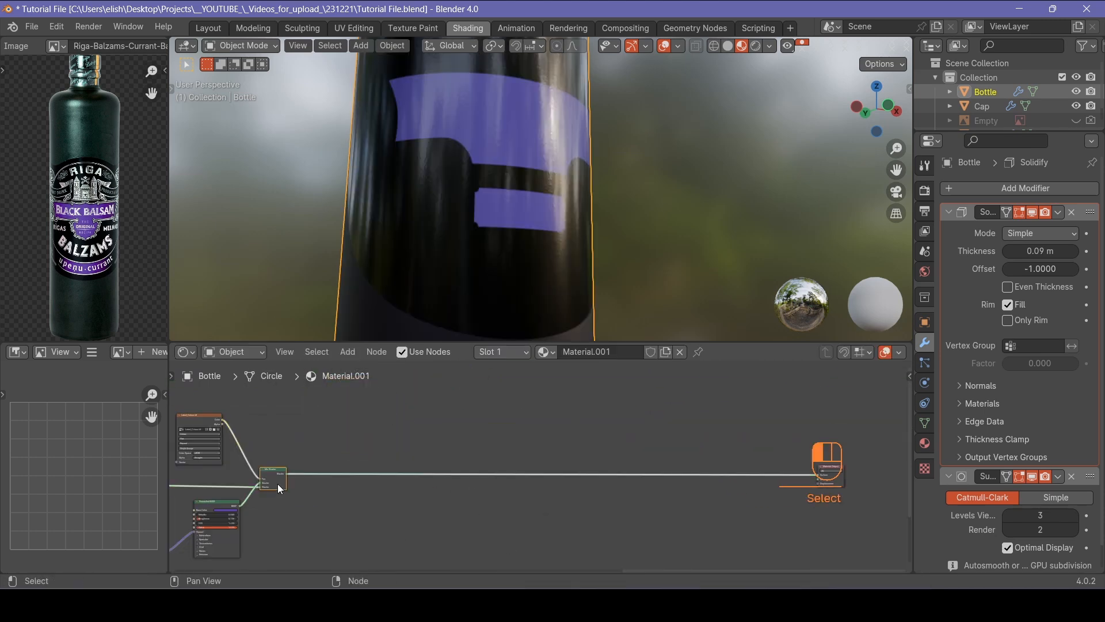
# - Duplicate the last Mix Shader, insert the copy before the Material Output, and move the incoming shader link to its other Shader input
pyautogui.click(281, 488)
pyautogui.hotkey('shift', 'd')
pyautogui.click(539, 485)
pyautogui.moveTo(420, 504); pyautogui.dragTo(420, 517)
# - Add an Image Texture with the silver emboss label image to the new Mix Shader's factor input
pyautogui.moveTo(486, 496); pyautogui.dragTo(437, 392)
pyautogui.click(337, 501)
pyautogui.click(385, 472)
pyautogui.click(407, 430)
pyautogui.doubleClick(620, 305)
pyautogui.scroll(-5, 589, 426)
pyautogui.moveTo(576, 241)
pyautogui.mouseDown(button='middle')
pyautogui.moveTo(542, 247)
pyautogui.moveTo(567, 256)
pyautogui.mouseUp(button='middle')
pyautogui.scroll(-3, 590, 454)
# - Duplicate a Principled BSDF for the silver print and connect it to the new Mix Shader's free Shader input
pyautogui.click(314, 430)
pyautogui.hotkey('shift', 'd')
pyautogui.click(444, 476)
pyautogui.moveTo(432, 472); pyautogui.dragTo(477, 406)
# - Make the silver Principled BSDF's base color white and set its Metallic to 1.000
pyautogui.click(403, 481)
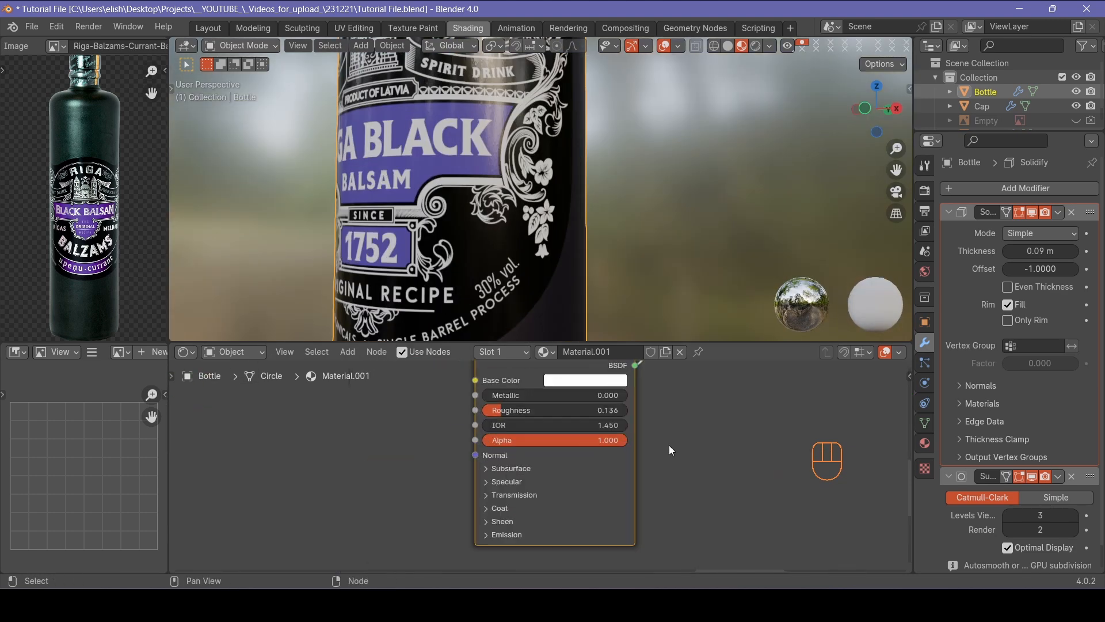
pyautogui.moveTo(403, 429); pyautogui.dragTo(551, 453)
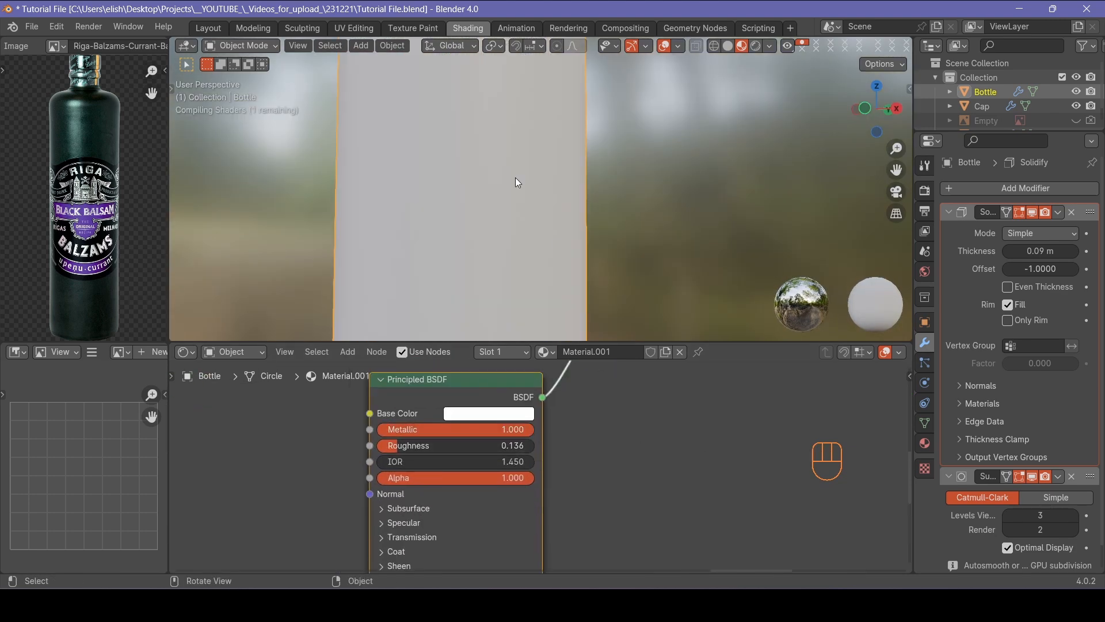
pyautogui.scroll(3, 515, 179)
pyautogui.moveTo(515, 179); pyautogui.dragTo(507, 277, button='middle')
pyautogui.scroll(-3, 516, 195)
pyautogui.scroll(-4, 451, 457)
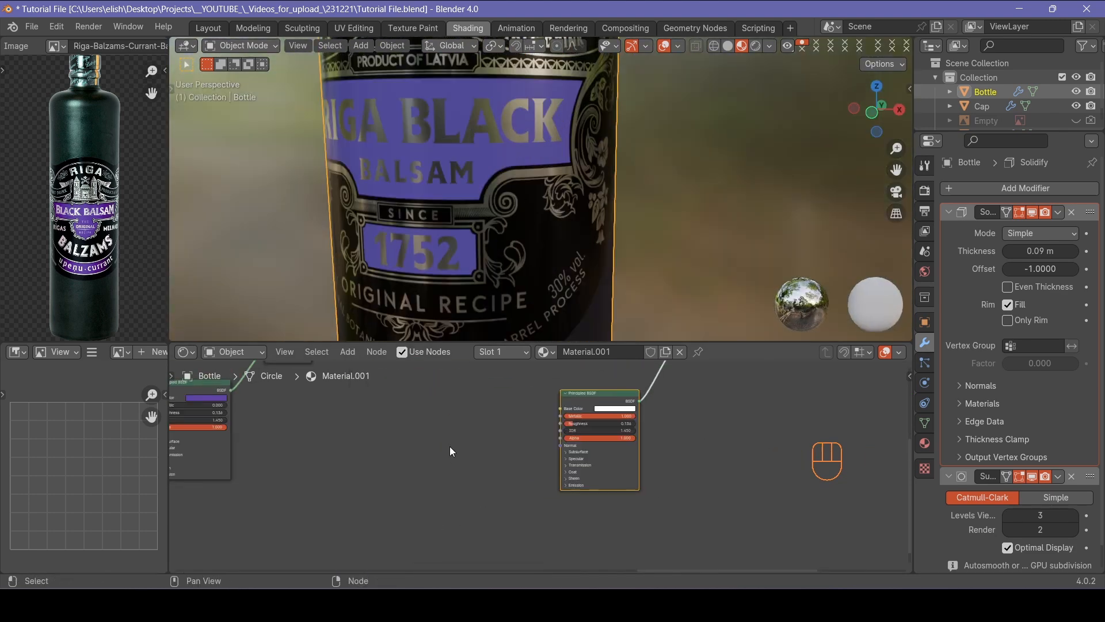
# - Add a Bump node to the Normal input of the silver Principled BSDF
pyautogui.scroll(8, 451, 456)
pyautogui.moveTo(583, 419); pyautogui.dragTo(506, 482)
pyautogui.write('bum')
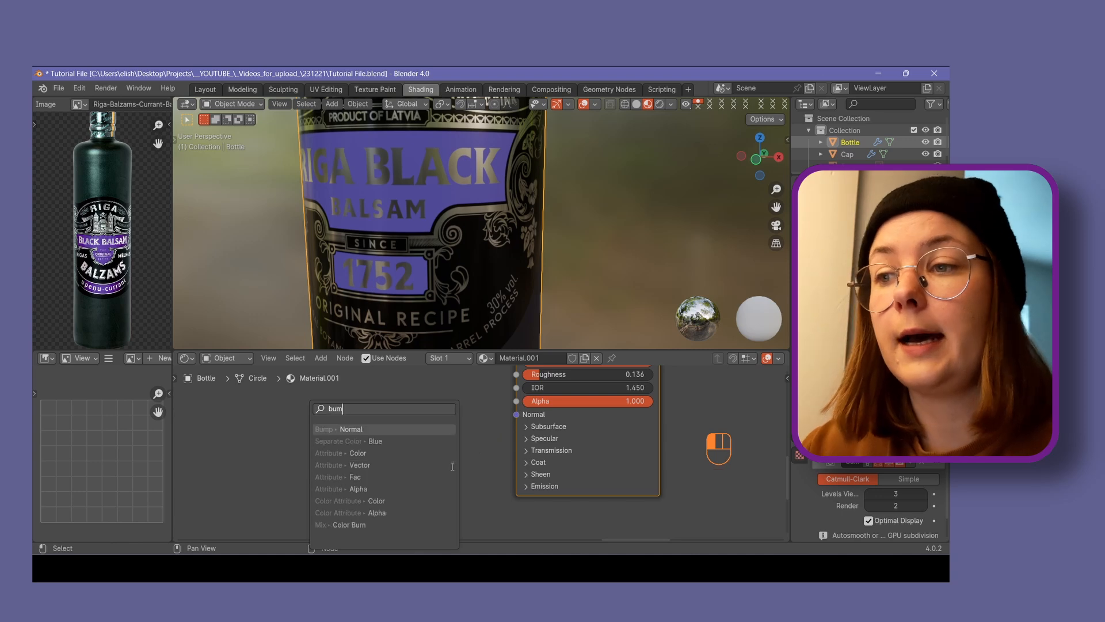
pyautogui.write('p')
pyautogui.press('Return')
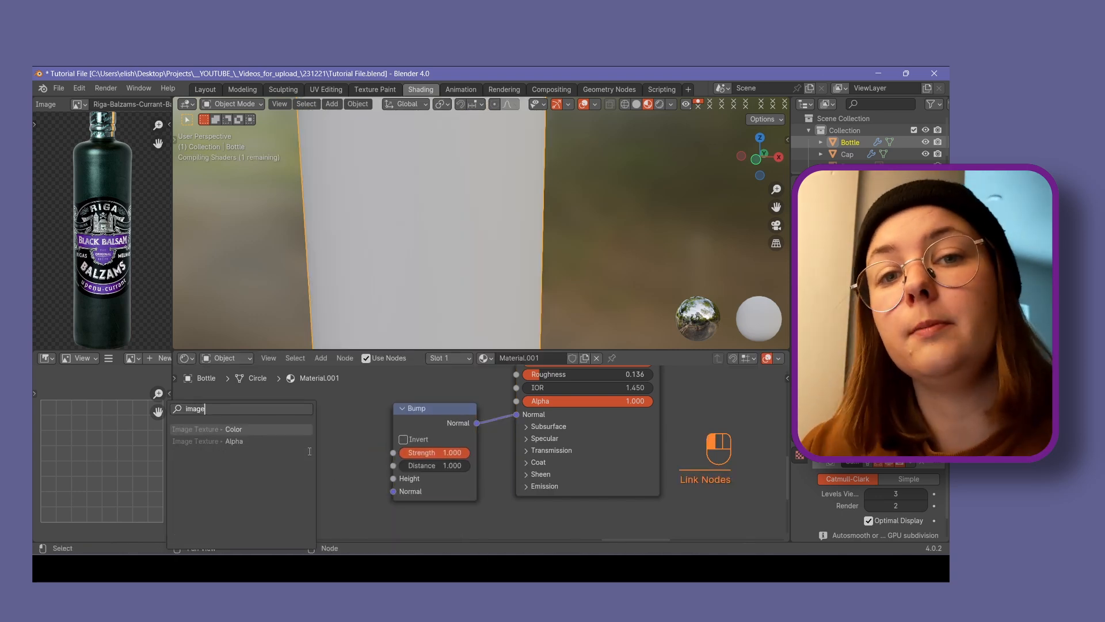
# - Feed the Bump node's Height from an Image Texture that loads Label_Silver Emboss Bump Map.tif
pyautogui.press('Return')
pyautogui.click(336, 420)
pyautogui.click(299, 454)
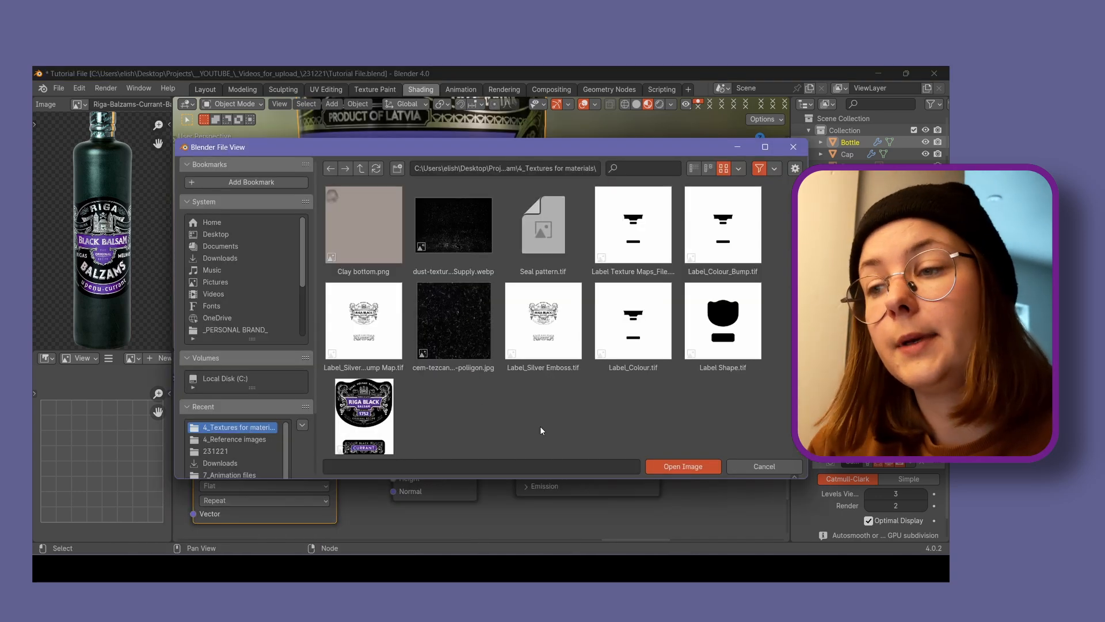
pyautogui.click(683, 466)
pyautogui.scroll(-3, 323, 439)
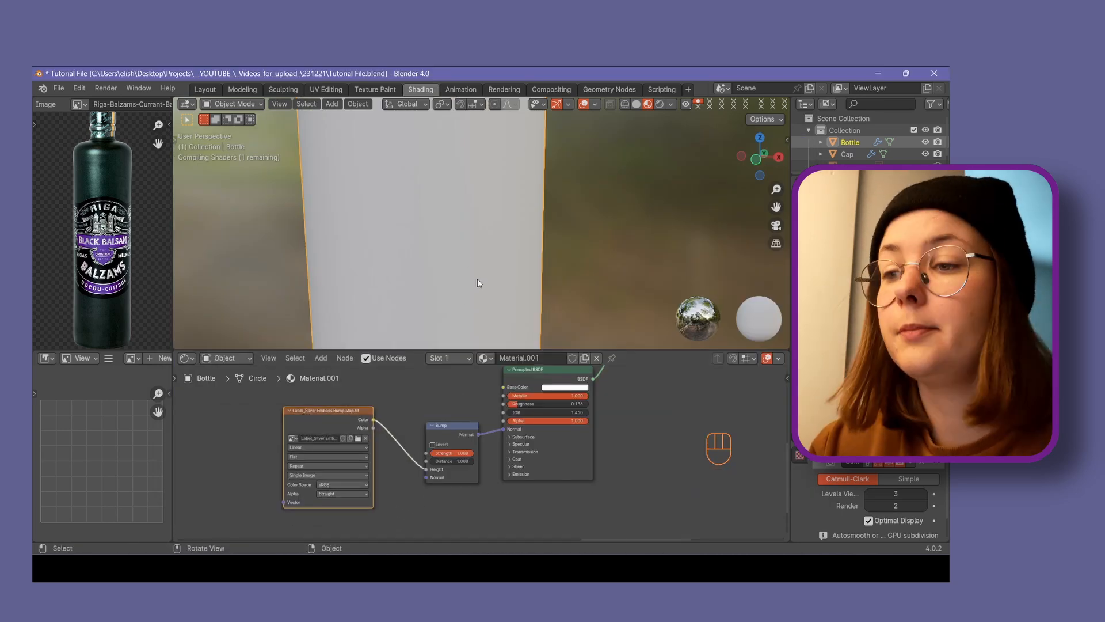
# - Invert the silver Bump node and reduce its strength for a subtler embossing
pyautogui.scroll(4, 467, 270)
pyautogui.keyDown('shift'); pyautogui.moveTo(358, 193); pyautogui.dragTo(391, 230, button='middle'); pyautogui.keyUp('shift')
pyautogui.click(433, 445)
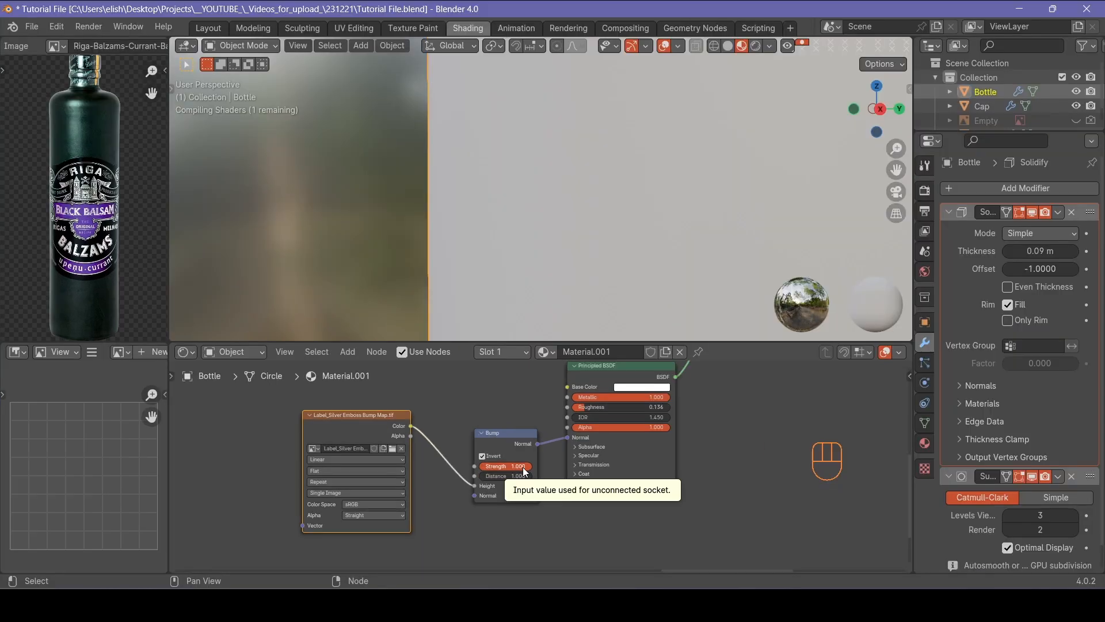
pyautogui.click(357, 485)
pyautogui.click(403, 448)
pyautogui.scroll(5, 480, 453)
pyautogui.moveTo(463, 453); pyautogui.dragTo(396, 454)
pyautogui.moveTo(428, 475); pyautogui.dragTo(403, 490)
pyautogui.click(512, 490)
# - Fine-tune the silver Bump node by lowering its strength and entering 0.05 for its distance
pyautogui.scroll(-4, 633, 253)
pyautogui.moveTo(633, 254); pyautogui.dragTo(750, 261, button='middle')
pyautogui.scroll(3, 526, 199)
pyautogui.moveTo(441, 465); pyautogui.dragTo(406, 465)
pyautogui.scroll(-3, 516, 223)
pyautogui.scroll(2, 515, 223)
pyautogui.click(490, 490)
pyautogui.write('.05')
pyautogui.press('Return')
pyautogui.scroll(-3, 518, 230)
pyautogui.moveTo(518, 230); pyautogui.dragTo(550, 271, button='middle')
# - Raise the saturation of the purple Principled BSDF's base color to about 0.923
pyautogui.scroll(-8, 551, 272)
pyautogui.keyDown('ctrl'); pyautogui.moveTo(680, 482); pyautogui.dragTo(633, 541, button='middle'); pyautogui.keyUp('ctrl')
pyautogui.moveTo(346, 432); pyautogui.dragTo(510, 472, button='middle')
pyautogui.scroll(4, 439, 446)
pyautogui.click(439, 446)
pyautogui.moveTo(501, 392); pyautogui.dragTo(516, 392)
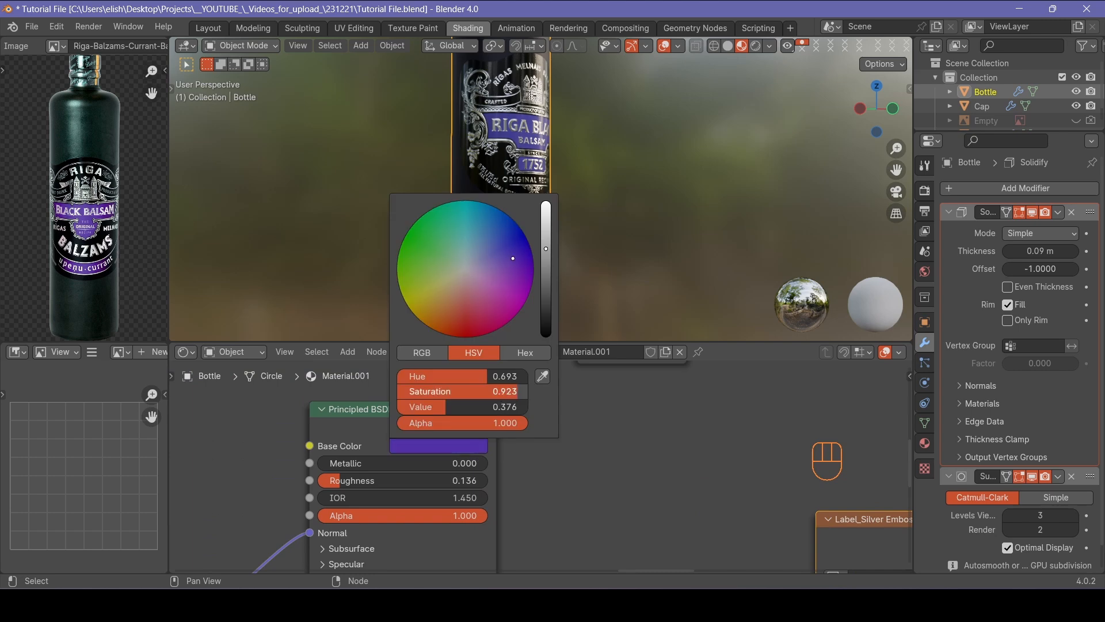
pyautogui.scroll(4, 518, 138)
pyautogui.moveTo(575, 190); pyautogui.dragTo(438, 190, button='middle')
pyautogui.scroll(-4, 403, 449)
# - Adjust the Principled BSDF settings and raise the brightness of its base color
pyautogui.moveTo(633, 490); pyautogui.dragTo(443, 416, button='middle')
pyautogui.scroll(4, 610, 249)
pyautogui.scroll(-1, 610, 249)
pyautogui.moveTo(472, 410); pyautogui.dragTo(390, 422)
pyautogui.hotkey('shift', 'a')
pyautogui.click(523, 288)
pyautogui.scroll(4, 374, 481)
pyautogui.click(347, 514)
pyautogui.moveTo(457, 381); pyautogui.dragTo(457, 315)
pyautogui.click(518, 451)
pyautogui.click(357, 511)
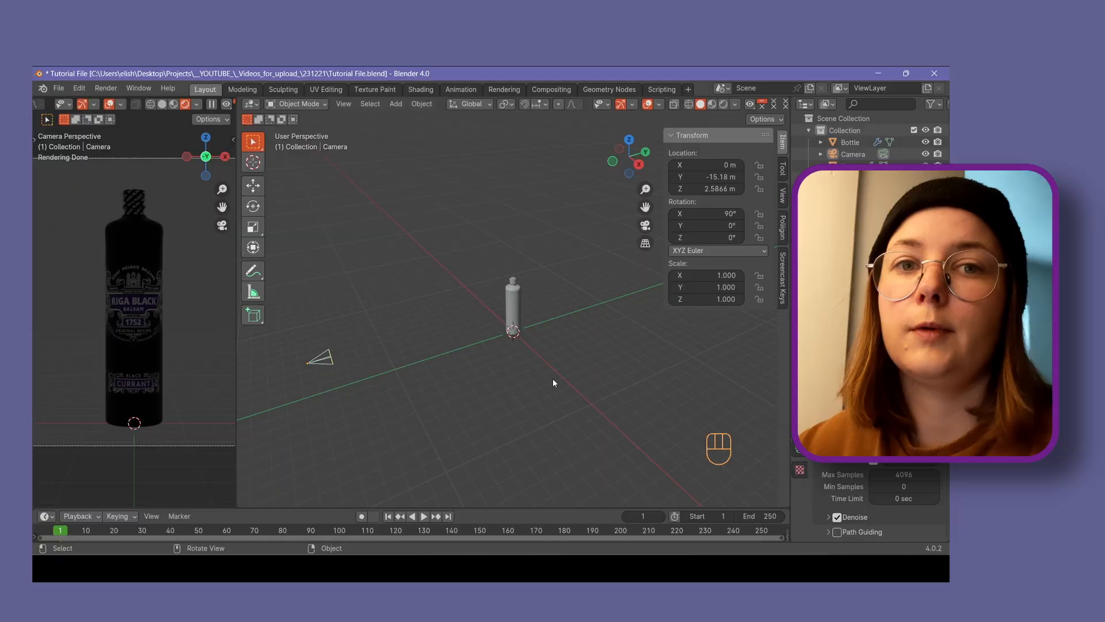
# - Add an area light to the scene and rotate it 90° about the X axis
pyautogui.hotkey('shift', 'a')
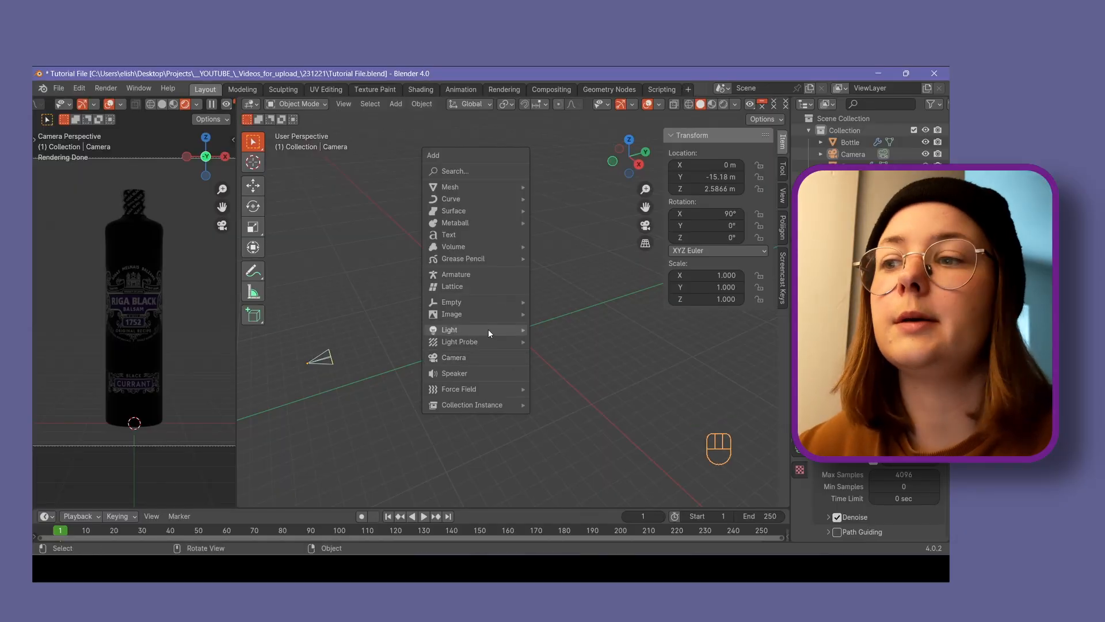
pyautogui.click(587, 371)
pyautogui.press('r')
pyautogui.press('y')
pyautogui.press('x')
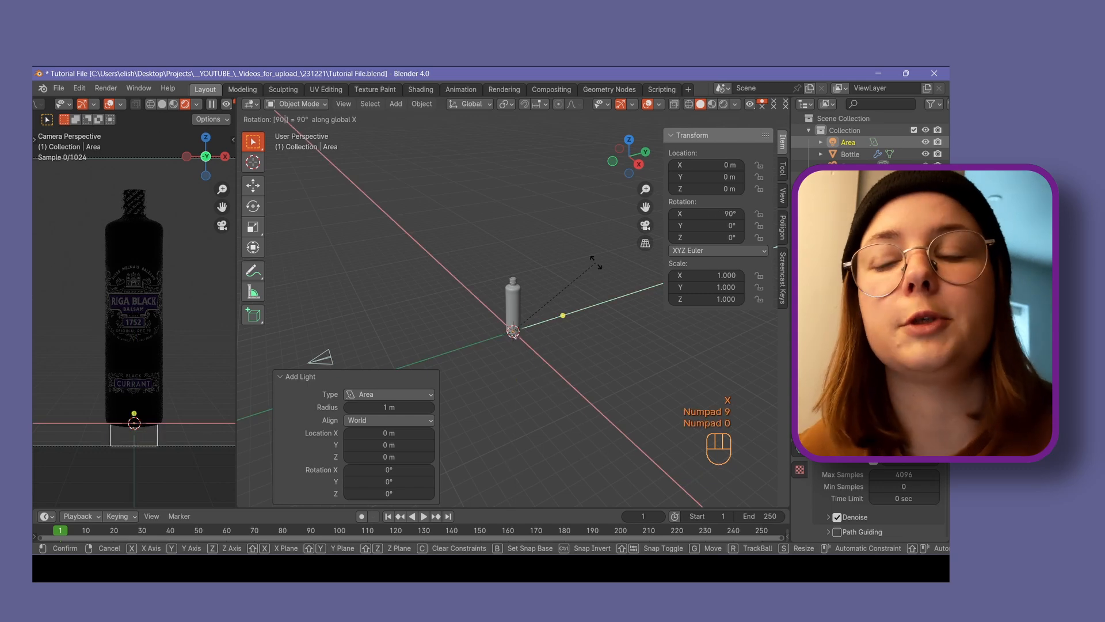
pyautogui.click(596, 263)
# - Move the area light in front of and beside the bottle, to about X -3.50 m and Y -3.73 m
pyautogui.press('g')
pyautogui.press('y')
pyautogui.click(582, 337)
pyautogui.press('g')
pyautogui.press('x')
pyautogui.click(574, 320)
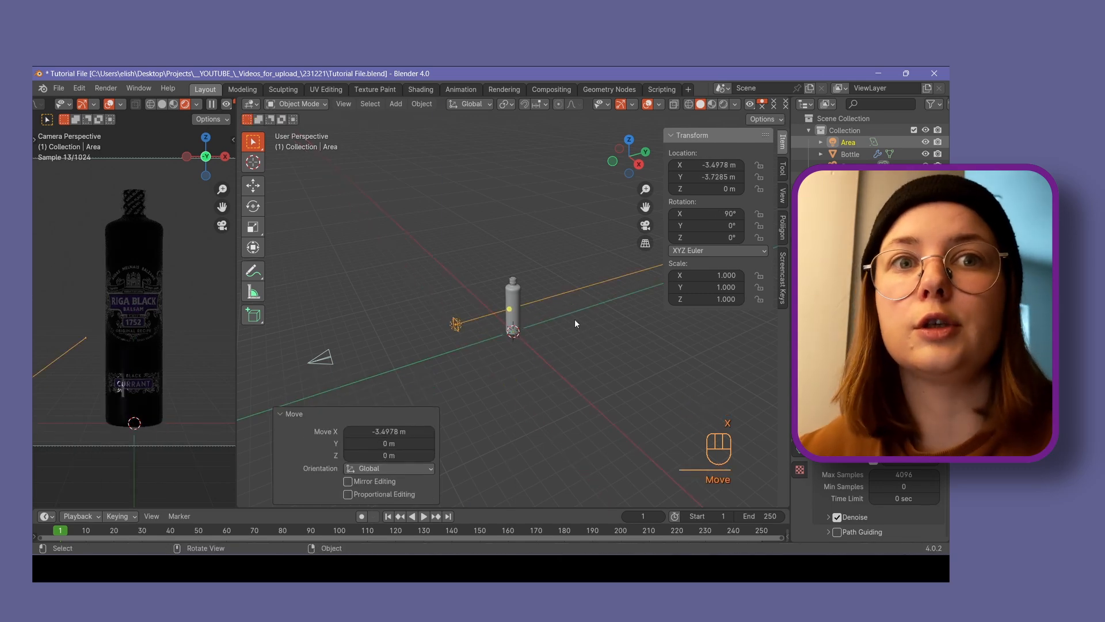
# - Rotate the area light about -26° around Z, raise it to about 1.73 m, and open its light settings
pyautogui.press('r')
pyautogui.press('z')
pyautogui.click(582, 379)
pyautogui.press('g')
pyautogui.press('z')
pyautogui.click(582, 363)
pyautogui.click(800, 451)
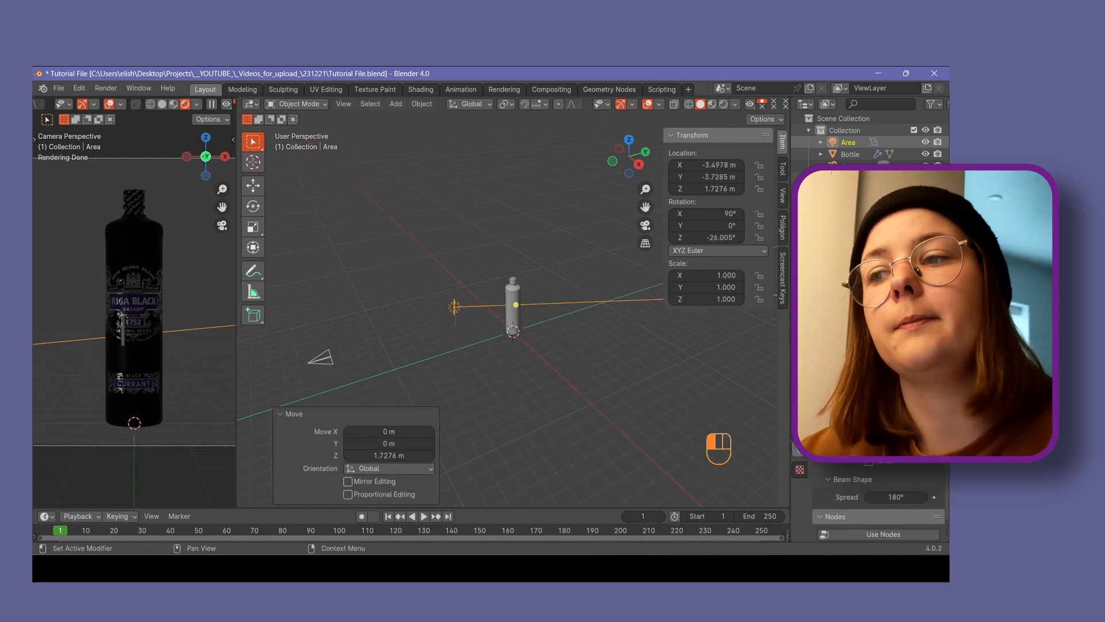
# - Bring the area light closer to the bottle, to about X -1.32 m and Y -2.07 m
pyautogui.moveTo(486, 372); pyautogui.dragTo(573, 396, button='middle')
pyautogui.press('g')
pyautogui.press('y')
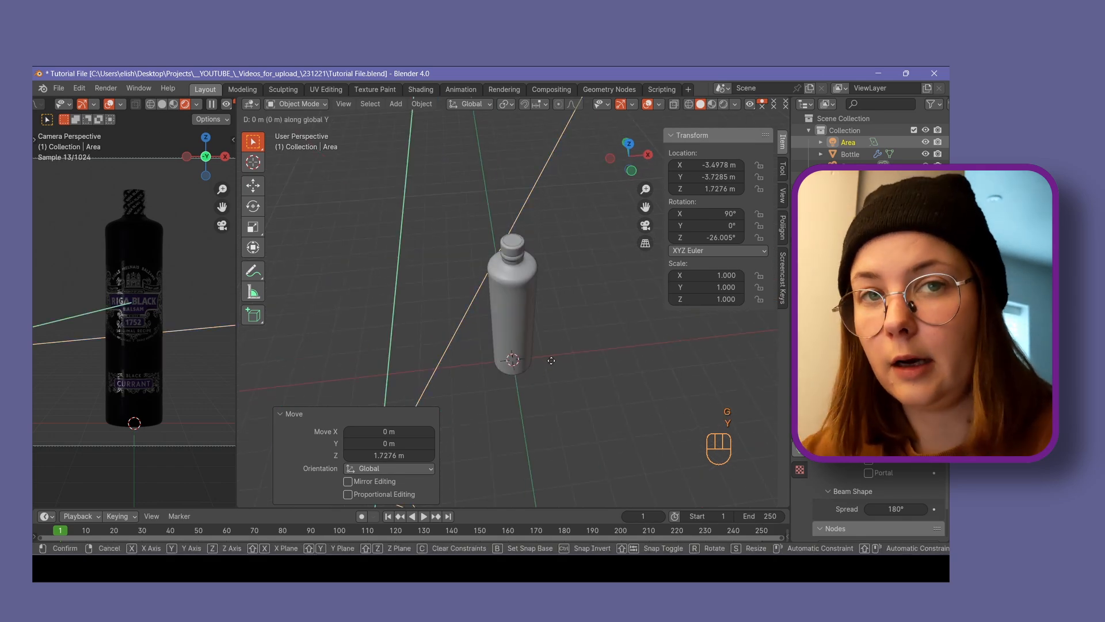
pyautogui.click(565, 348)
pyautogui.press('g')
pyautogui.press('x')
pyautogui.click(655, 366)
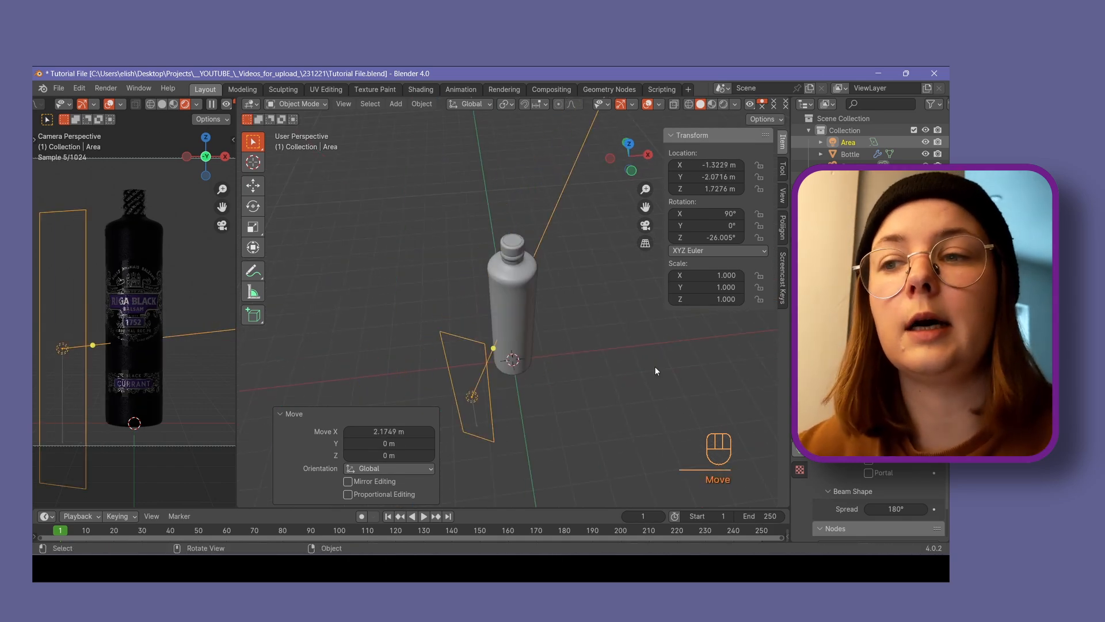
# - In front view, raise the area light to about Z 2.54 m to match the bottle's height
pyautogui.press('KP_1')
pyautogui.press('g')
pyautogui.press('z')
pyautogui.click(627, 367)
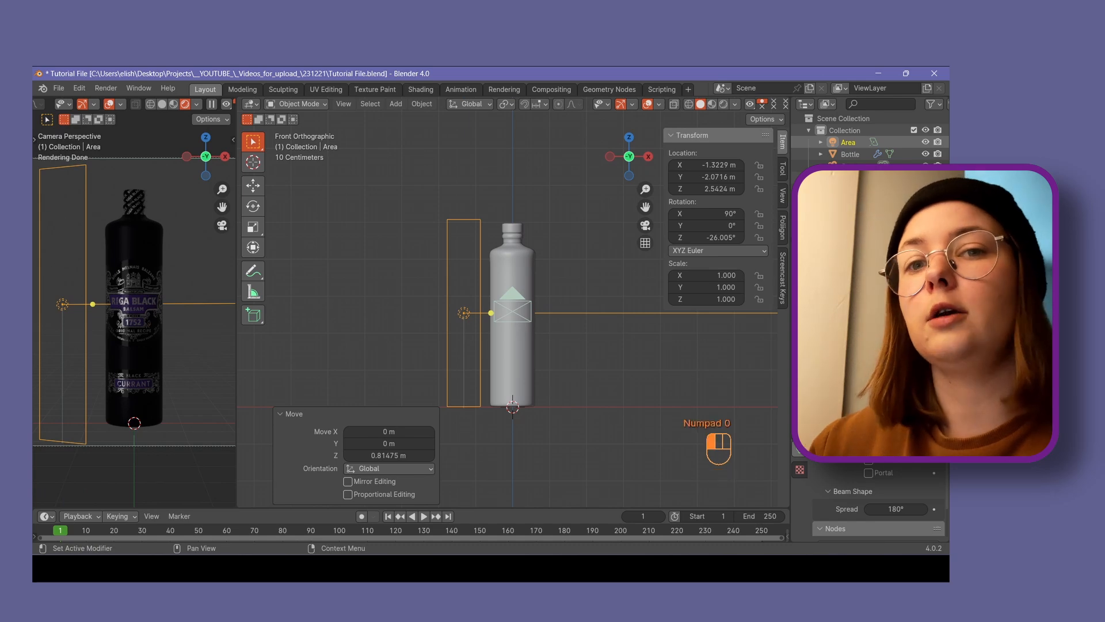
pyautogui.press('g')
pyautogui.press('Escape')
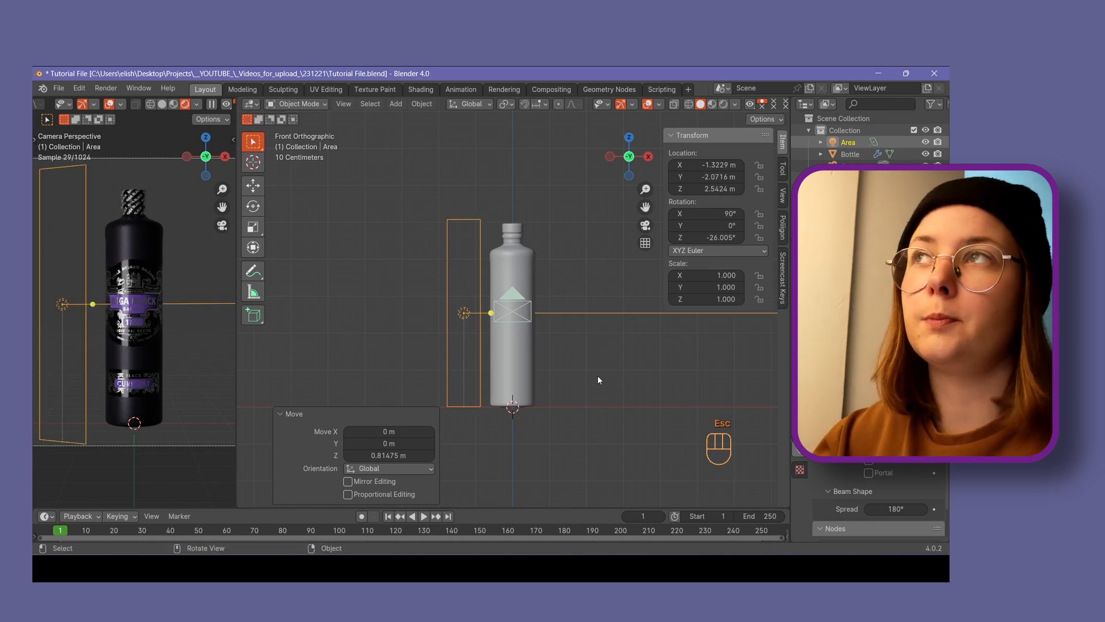
# - Shift the area light along Y and move it sideways to about X -1.88 m
pyautogui.moveTo(599, 377); pyautogui.dragTo(610, 414, button='middle')
pyautogui.press('g')
pyautogui.press('y')
pyautogui.click(600, 470)
pyautogui.press('g')
pyautogui.press('x')
pyautogui.click(570, 470)
# - Rotate the area light about -22.7° around Z and move it along Y to about -1.90 m
pyautogui.press('r')
pyautogui.press('z')
pyautogui.click(556, 467)
pyautogui.press('g')
pyautogui.press('y')
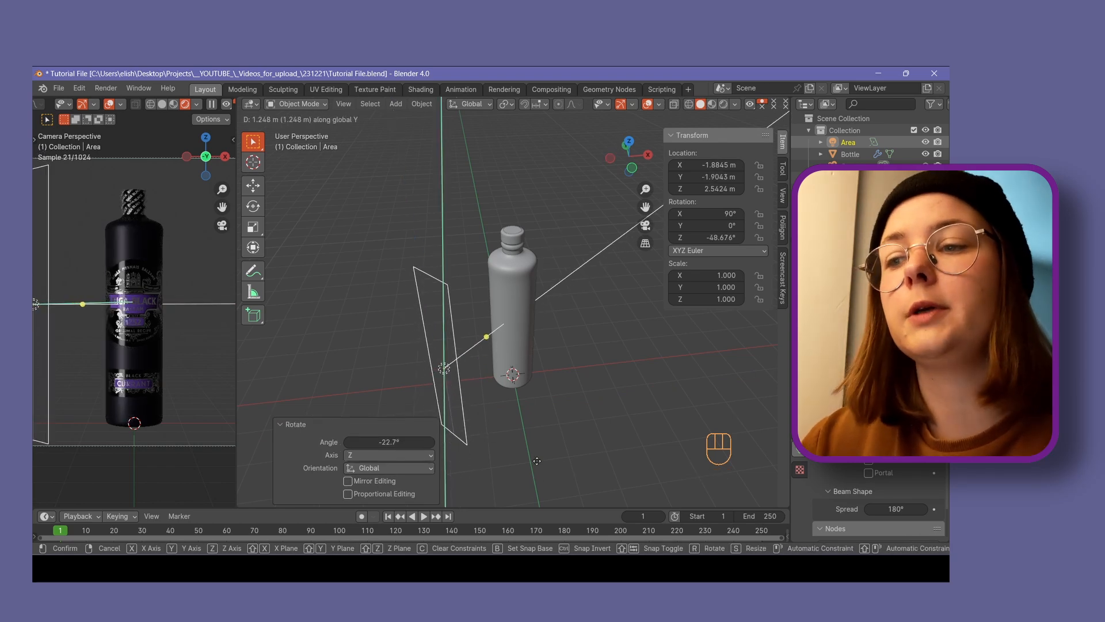
pyautogui.click(538, 463)
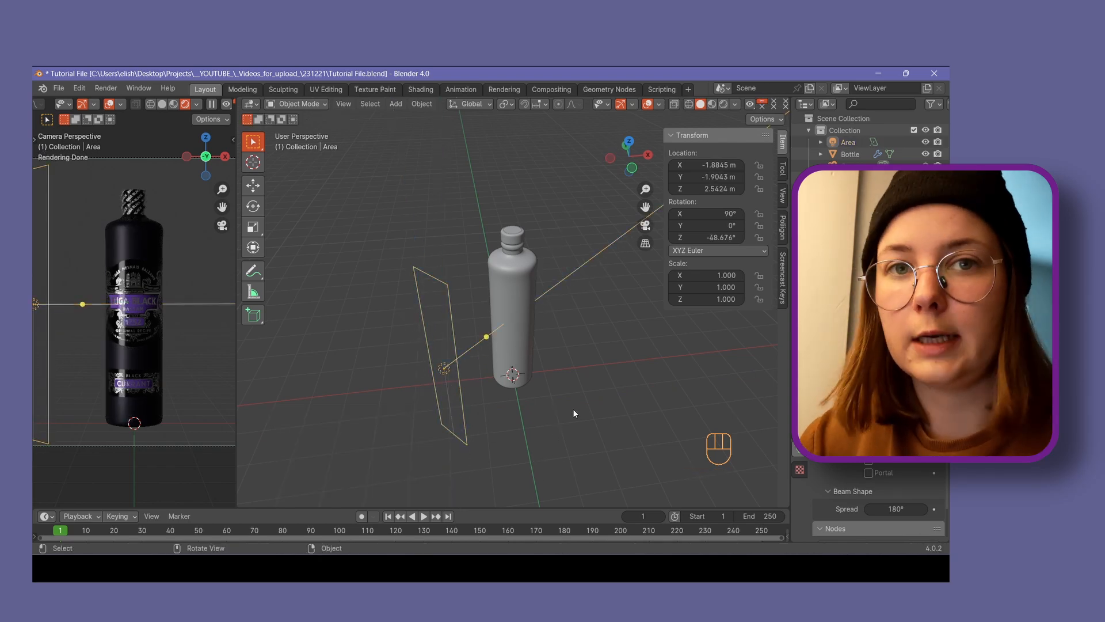
# - Add a second area light and rotate it 90° about the Y axis
pyautogui.hotkey('shift', 'a')
pyautogui.moveTo(578, 406)
pyautogui.click(624, 427)
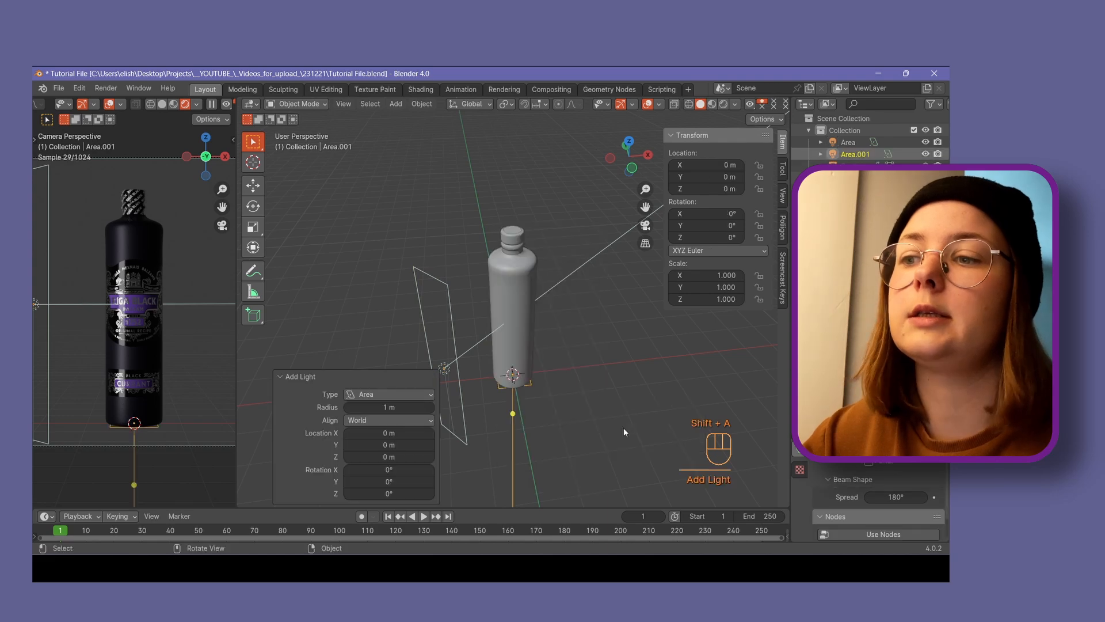
pyautogui.press('r')
pyautogui.press('y')
pyautogui.press('KP_9')
pyautogui.press('KP_0')
pyautogui.click(623, 413)
# - Place the second area light on the bottle's other side, at about X 2.62 m and Z 2.14 m
pyautogui.press('g')
pyautogui.press('x')
pyautogui.click(704, 410)
pyautogui.press('g')
pyautogui.press('z')
pyautogui.click(618, 345)
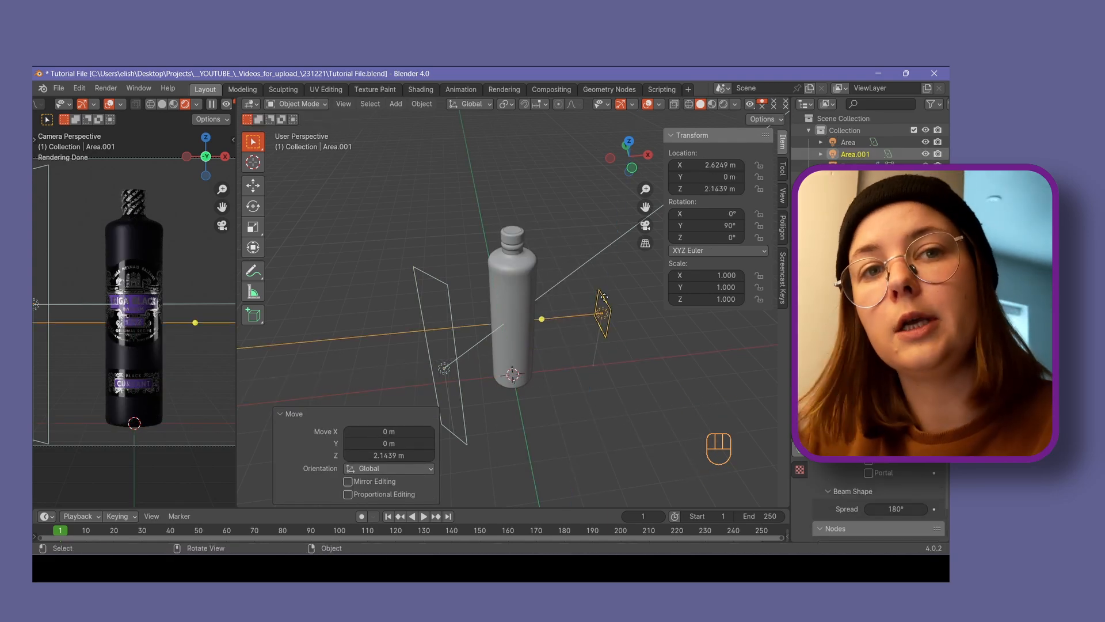
# - Move the second area light to about Y -0.84 m and rotate it about -12.8° around Z
pyautogui.press('g')
pyautogui.press('y')
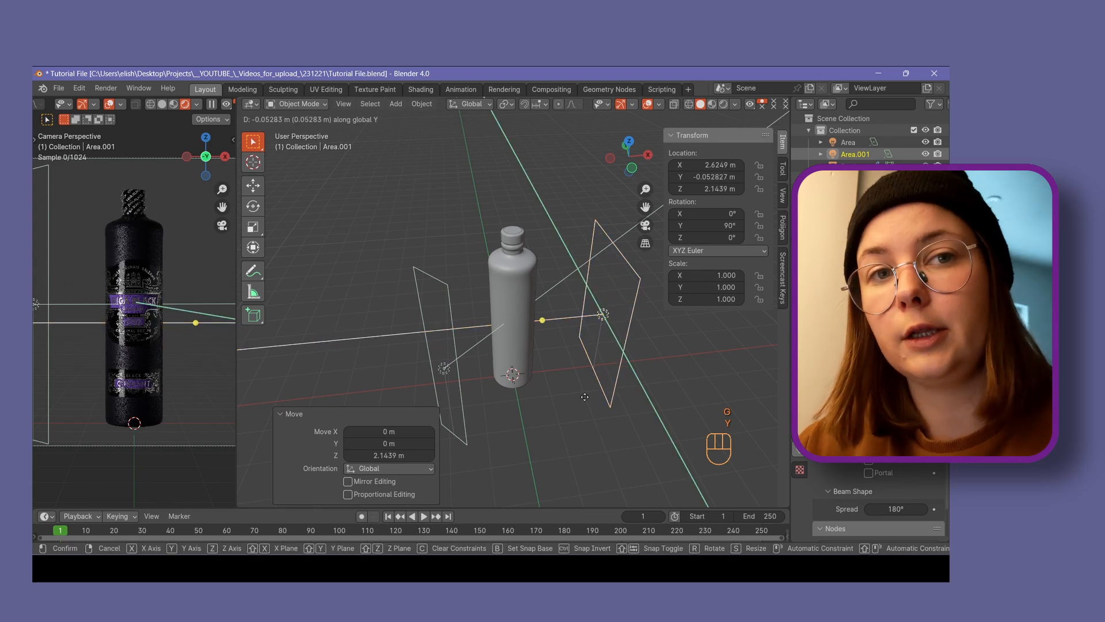
pyautogui.click(593, 412)
pyautogui.press('r')
pyautogui.press('z')
pyautogui.click(576, 411)
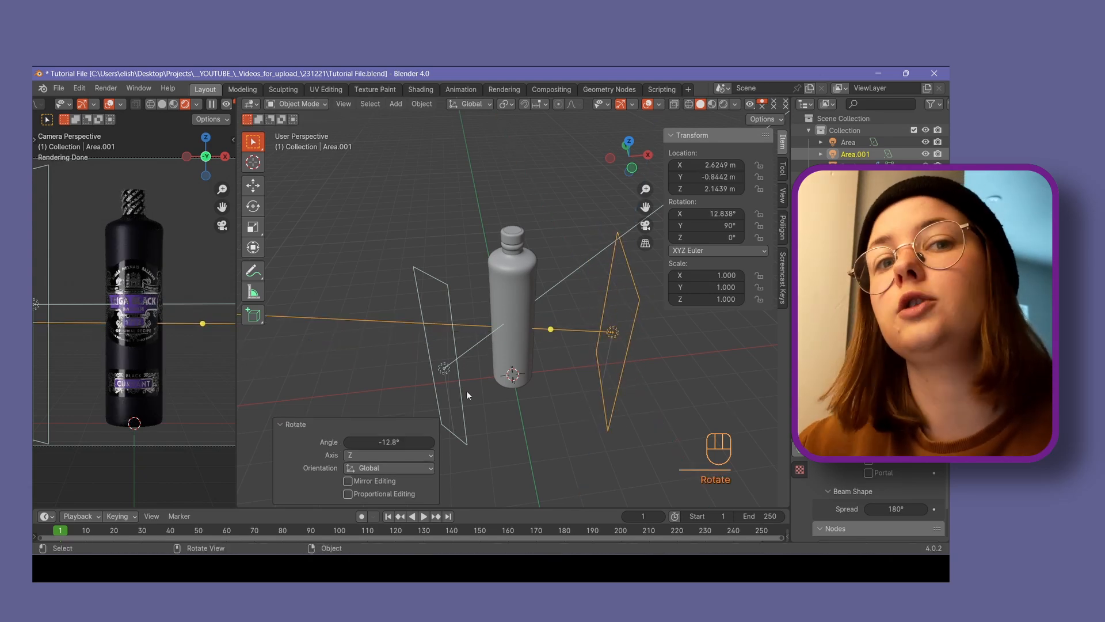
# - Turn the first area light to about -66.5° around Z and move it to about Y -1.17 m
pyautogui.click(461, 385)
pyautogui.press('r')
pyautogui.press('z')
pyautogui.click(510, 453)
pyautogui.press('g')
pyautogui.press('y')
pyautogui.click(506, 427)
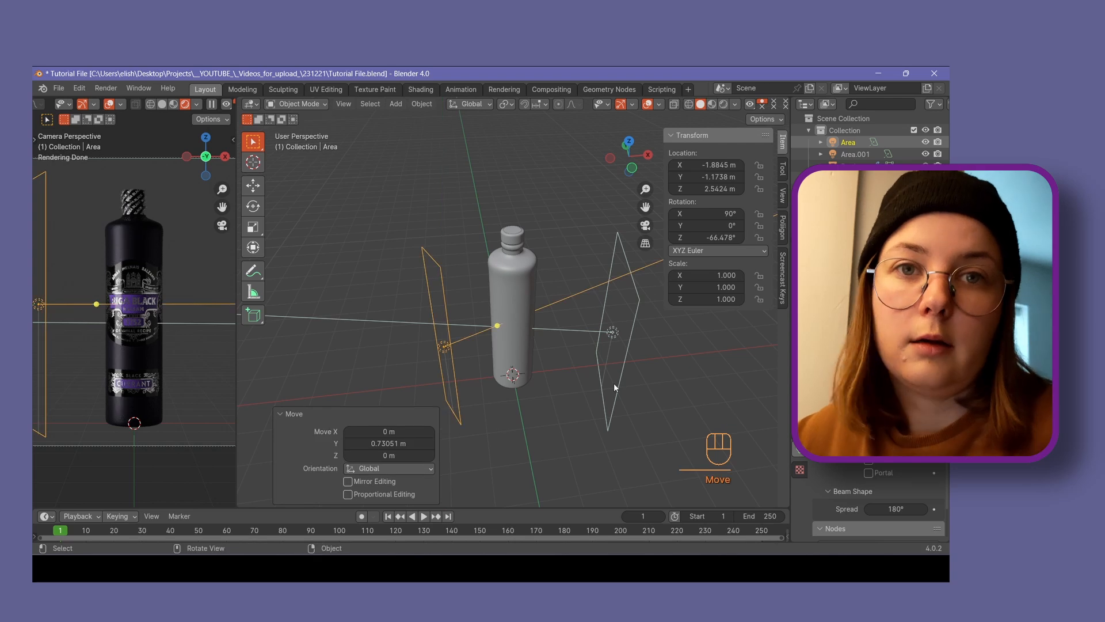
# - Select the second area light again and reposition it along the Y axis
pyautogui.moveTo(617, 382); pyautogui.dragTo(617, 340, button='middle')
pyautogui.click(619, 243)
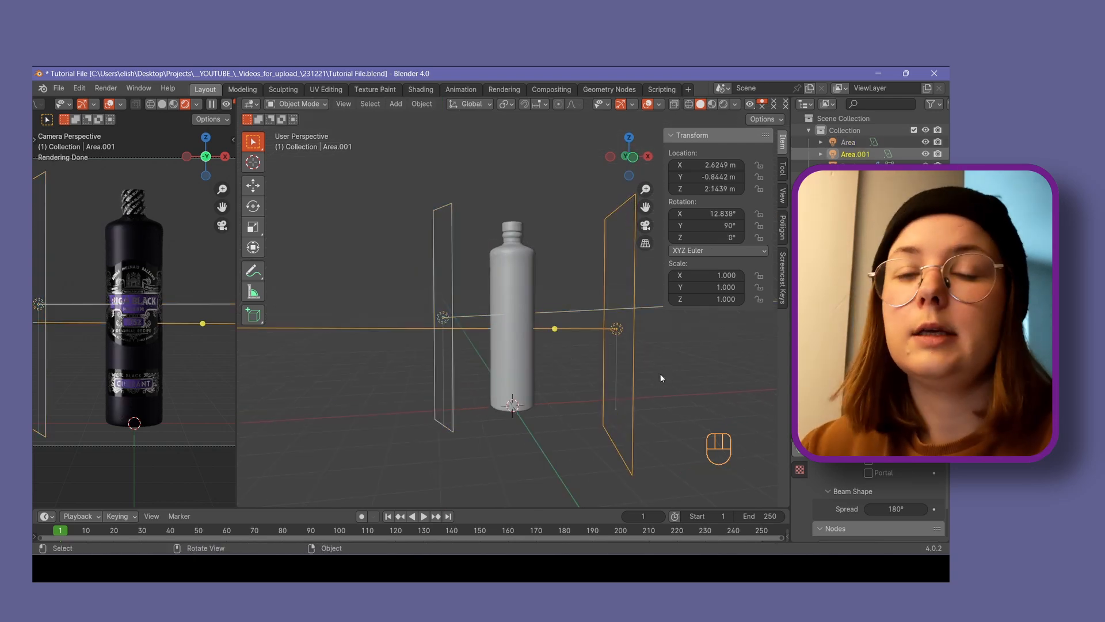
pyautogui.keyDown('alt'); pyautogui.click(644, 387); pyautogui.keyUp('alt')
pyautogui.click(654, 388)
pyautogui.press('g')
pyautogui.press('y')
pyautogui.click(570, 428)
# - Add a third area light to the scene and rotate it -90° around the X axis
pyautogui.moveTo(570, 427); pyautogui.dragTo(495, 275, button='middle')
pyautogui.hotkey('shift', 'a')
pyautogui.moveTo(495, 269)
pyautogui.click(544, 307)
pyautogui.press('r')
pyautogui.press('x')
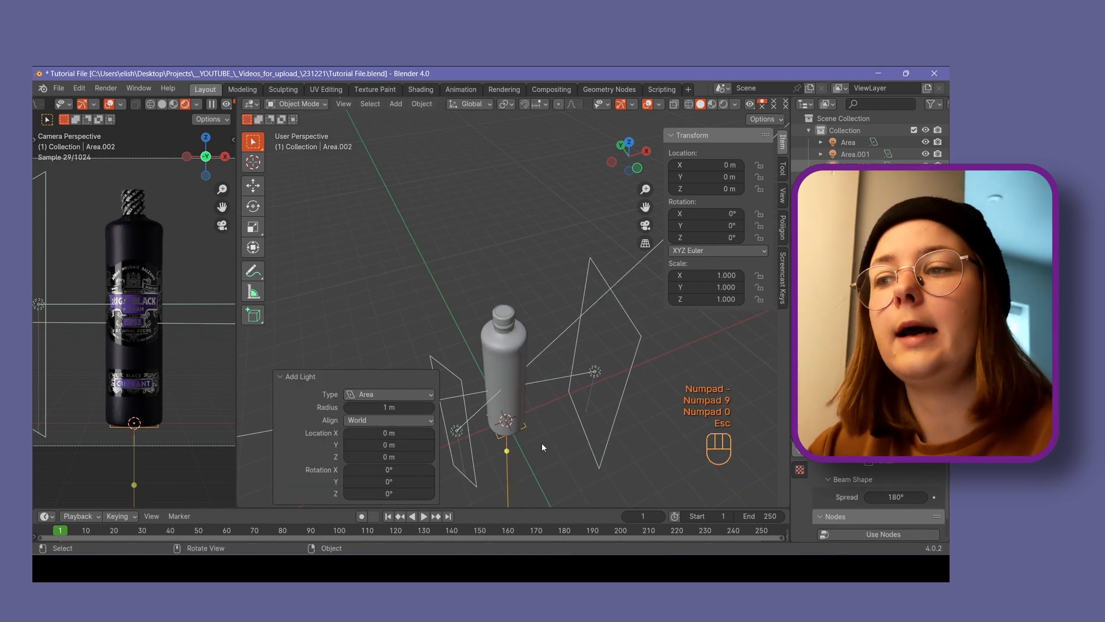
pyautogui.press('KP_Subtract')
pyautogui.press('KP_9')
pyautogui.press('KP_0')
pyautogui.click(541, 443)
# - Move the third area light behind the bottle, to about Y 5.49 m and Z 2.83 m
pyautogui.press('g')
pyautogui.press('y')
pyautogui.click(441, 351)
pyautogui.moveTo(441, 352); pyautogui.dragTo(479, 395, button='middle')
pyautogui.press('g')
pyautogui.press('z')
pyautogui.click(409, 331)
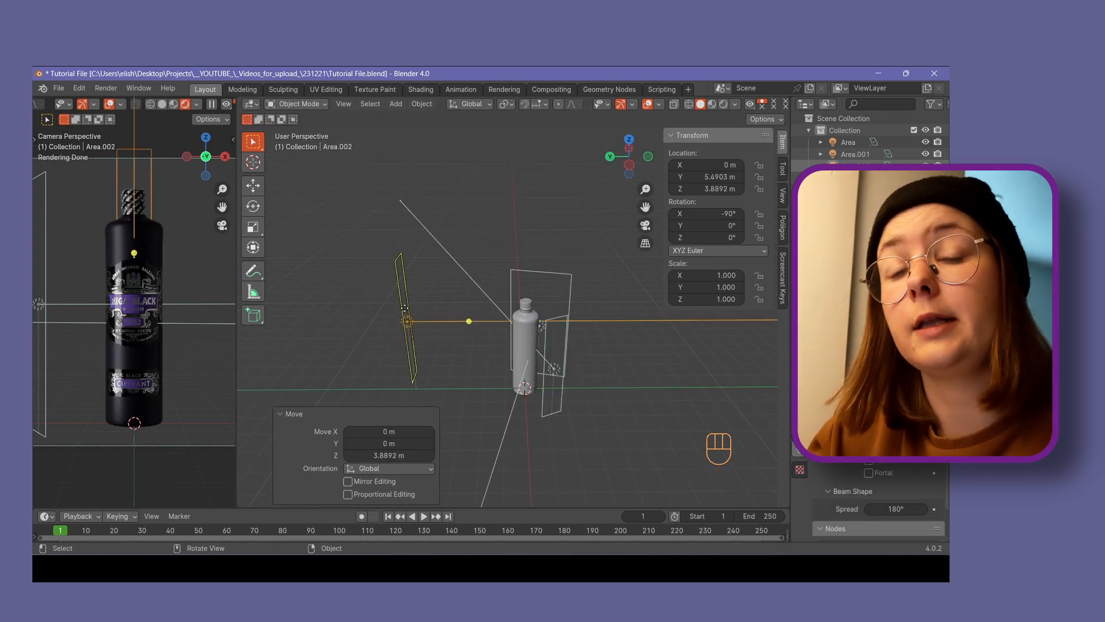
pyautogui.press('g')
pyautogui.press('z')
pyautogui.click(461, 385)
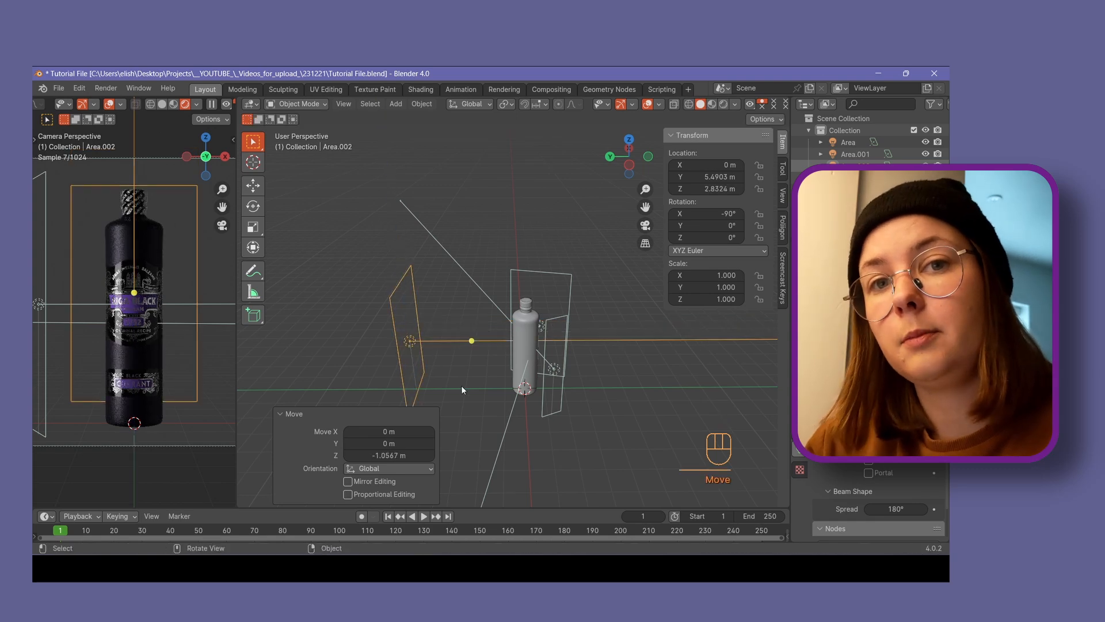
# - Add a plane and rotate it 90° around the X axis so it stands upright
pyautogui.hotkey('shift', 'a')
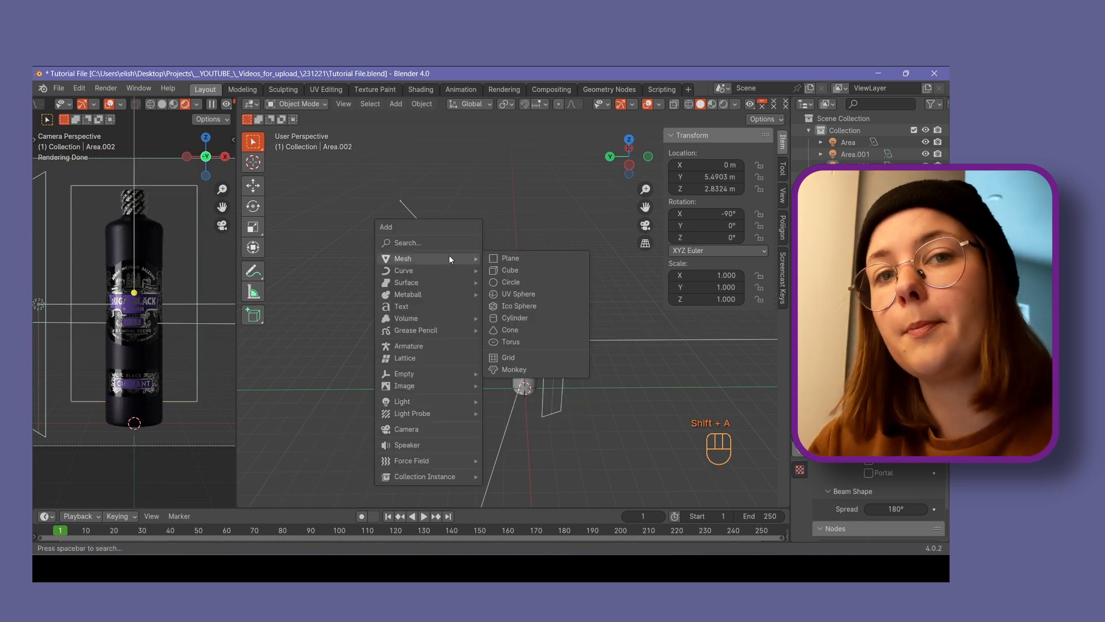
pyautogui.click(506, 257)
pyautogui.press('r')
pyautogui.press('x')
pyautogui.press('KP_9')
pyautogui.press('KP_0')
pyautogui.click(601, 457)
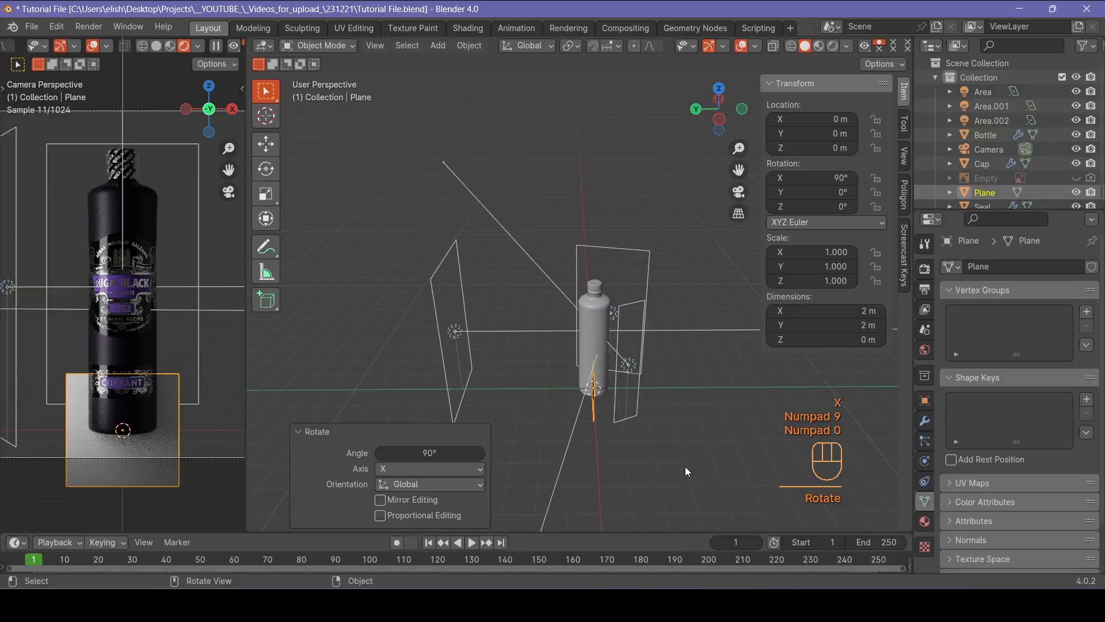
# - Move the plane between the bottle and the third area light, to about Y 3.85 m and Z 2.84 m
pyautogui.press('g')
pyautogui.press('x')
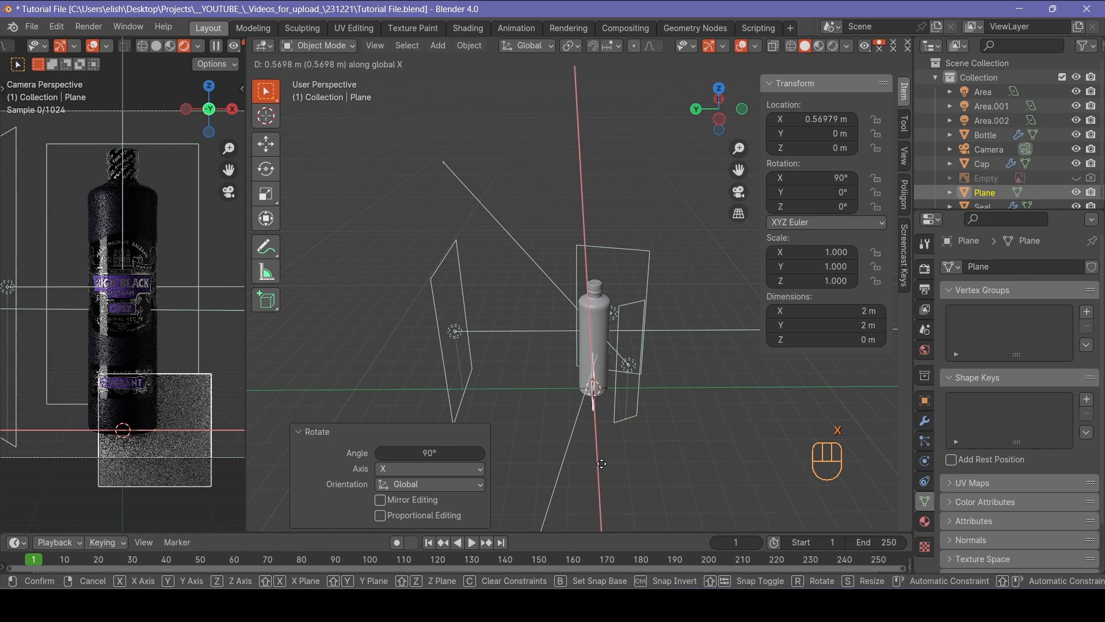
pyautogui.press('y')
pyautogui.click(588, 460)
pyautogui.press('g')
pyautogui.press('z')
pyautogui.click(585, 401)
# - Scale the plane along X and Z to about 6.26 m wide and 6.78 m high
pyautogui.press('s')
pyautogui.press('x')
pyautogui.press('z')
pyautogui.click(512, 323)
pyautogui.press('s')
pyautogui.press('y')
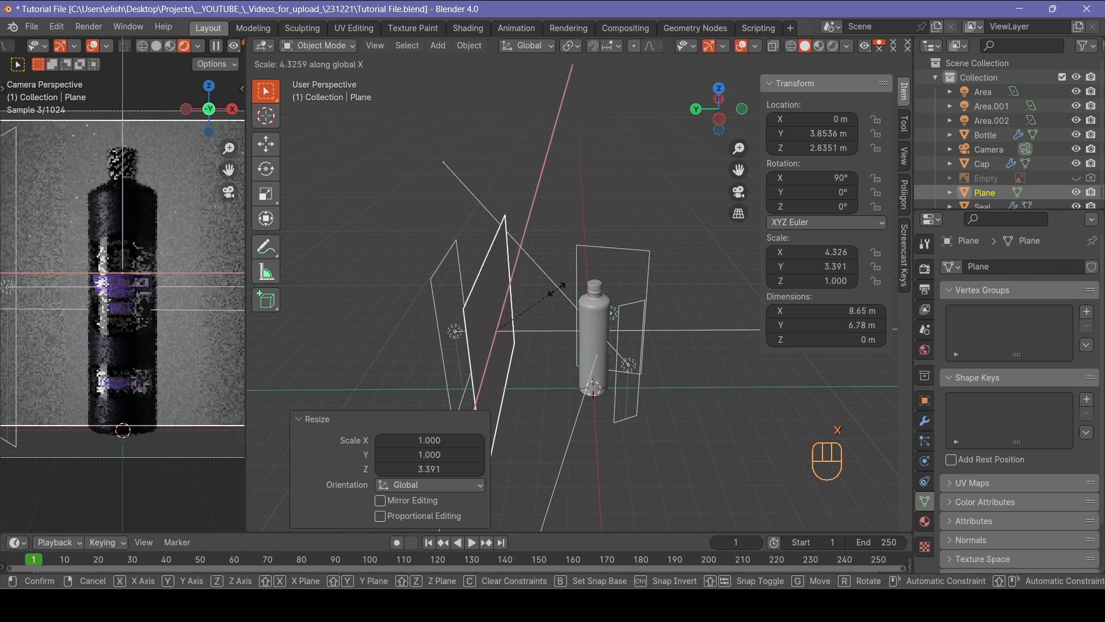
pyautogui.click(662, 271)
# - In the Shading workspace, replace the plane's surface shader with a Translucent BSDF linked to the Material Output
pyautogui.click(468, 27)
pyautogui.click(581, 352)
pyautogui.press('x')
pyautogui.moveTo(668, 428); pyautogui.dragTo(547, 412)
pyautogui.click(464, 465)
pyautogui.click(519, 487)
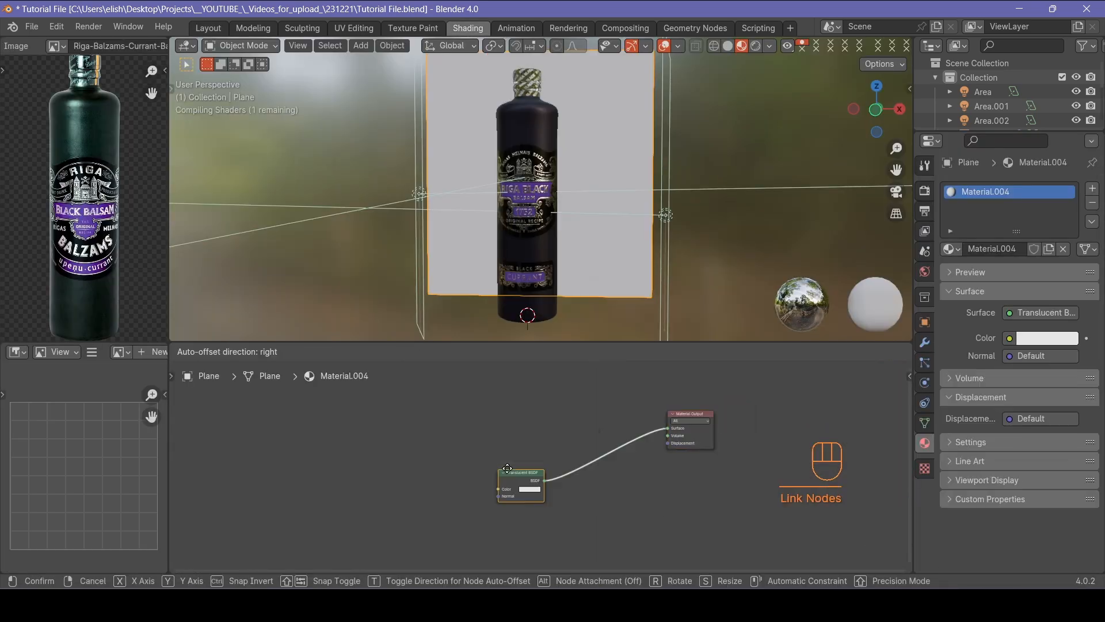
# - Return to the Layout workspace, shrink and raise the third area light, and open the plane's object properties
pyautogui.click(208, 28)
pyautogui.click(440, 254)
pyautogui.press('g')
pyautogui.press('z')
pyautogui.click(541, 397)
pyautogui.moveTo(440, 255); pyautogui.dragTo(448, 298)
pyautogui.press('g')
pyautogui.press('z')
pyautogui.click(534, 406)
pyautogui.click(496, 391)
pyautogui.click(925, 401)
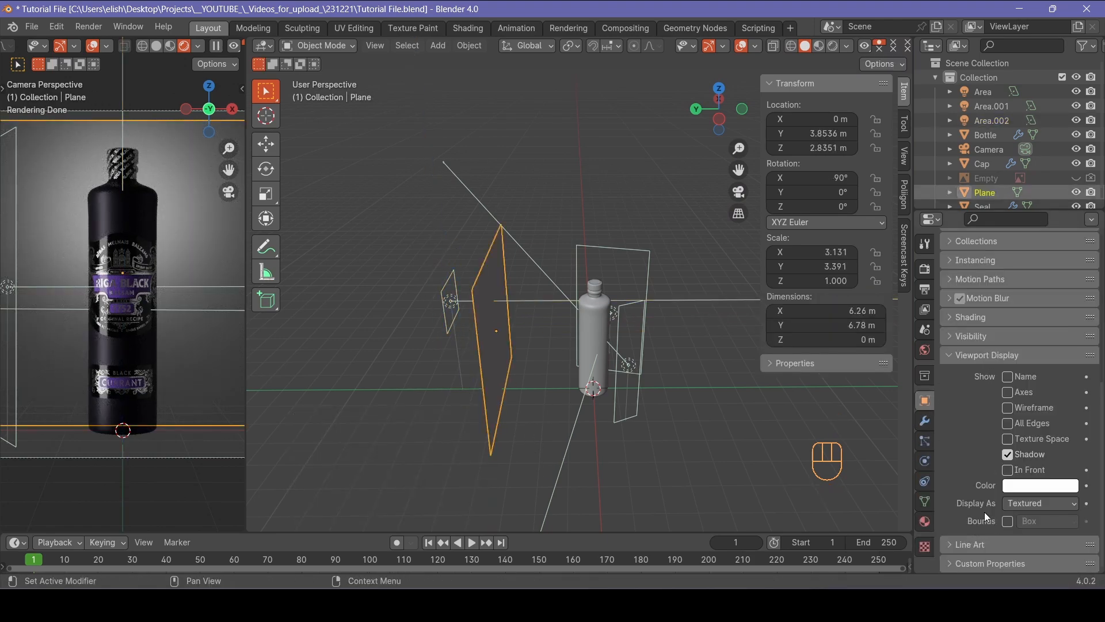
# - Reposition the first area light beside the bottle along the Y and X axes
pyautogui.click(630, 364)
pyautogui.press('g')
pyautogui.press('y')
pyautogui.click(654, 413)
pyautogui.moveTo(623, 371); pyautogui.dragTo(638, 376)
pyautogui.press('g')
pyautogui.press('x')
pyautogui.click(662, 423)
pyautogui.click(662, 422)
# - Raise the third area light to about Z 5.03 m and stretch the translucent plane along Z
pyautogui.keyDown('ctrl'); pyautogui.moveTo(130, 190); pyautogui.dragTo(129, 138, button='middle'); pyautogui.keyUp('ctrl')
pyautogui.click(447, 301)
pyautogui.press('g')
pyautogui.press('z')
pyautogui.click(446, 361)
pyautogui.click(502, 364)
pyautogui.press('s')
pyautogui.press('z')
pyautogui.click(505, 380)
# - Lower the third area light to about Z 4.18 m and check it from the front view
pyautogui.click(403, 351)
pyautogui.click(447, 282)
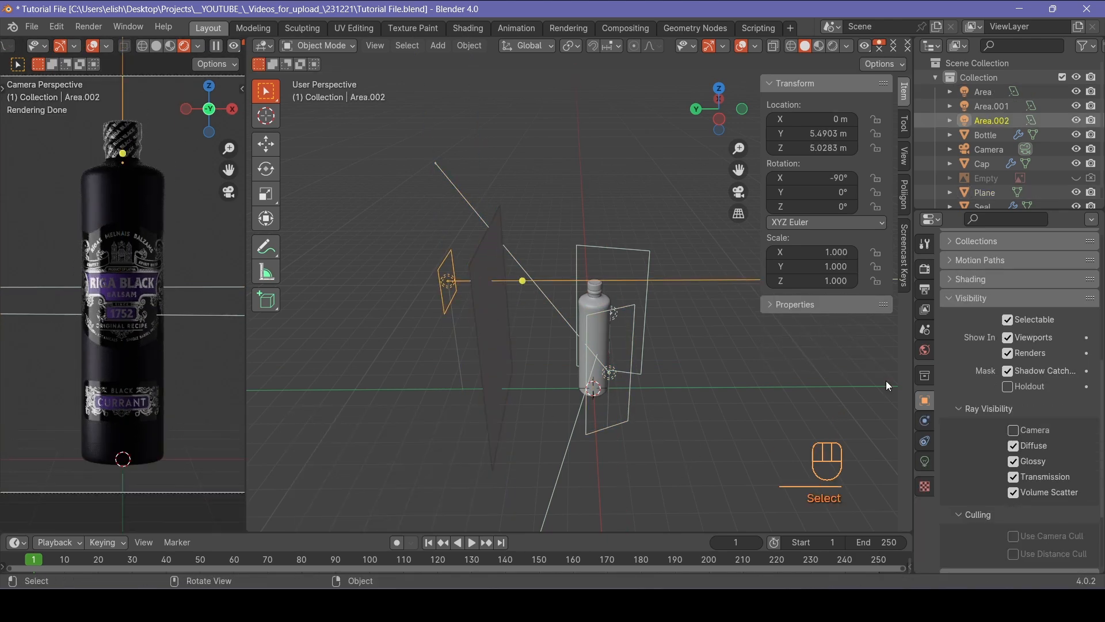
pyautogui.click(925, 461)
pyautogui.press('g')
pyautogui.press('z')
pyautogui.press('KP_1')
pyautogui.click(630, 339)
pyautogui.click(692, 387)
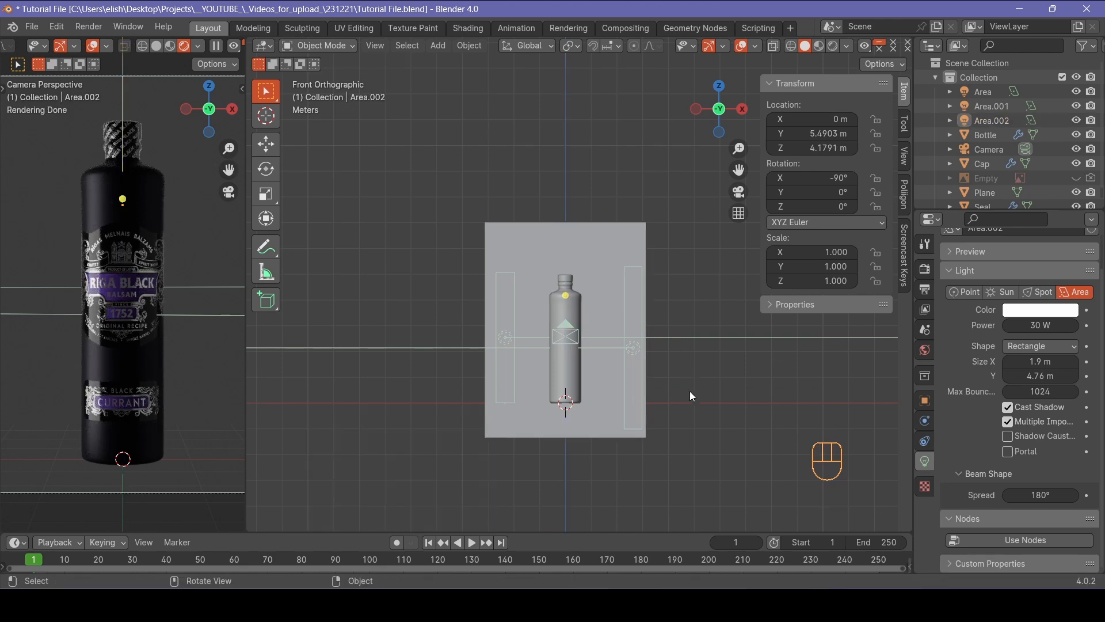
# - Set the second area light's power to 30 W
pyautogui.click(633, 348)
pyautogui.click(1072, 325)
pyautogui.click(725, 390)
pyautogui.write('30')
pyautogui.press('Return')
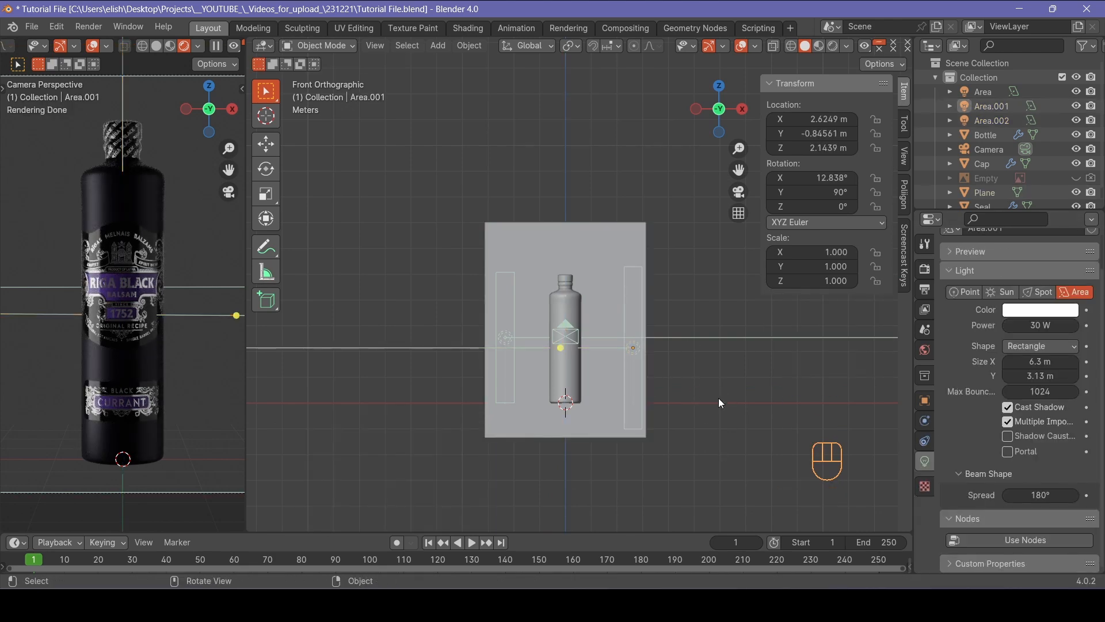
# - Add a second plane and rotate it 90° around the X axis
pyautogui.moveTo(623, 374); pyautogui.dragTo(562, 374, button='middle')
pyautogui.click(661, 387)
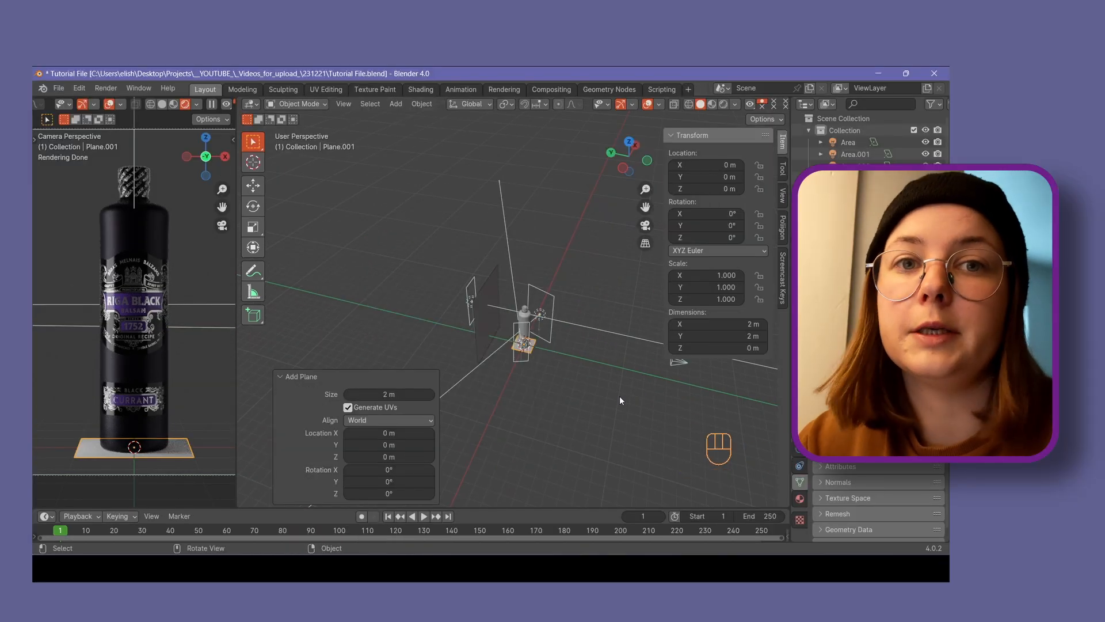
pyautogui.write('rx90')
pyautogui.press('Return')
# - Move the second plane far behind the bottle, to about Y 11.35 m and Z 2.41 m
pyautogui.press('g')
pyautogui.press('y')
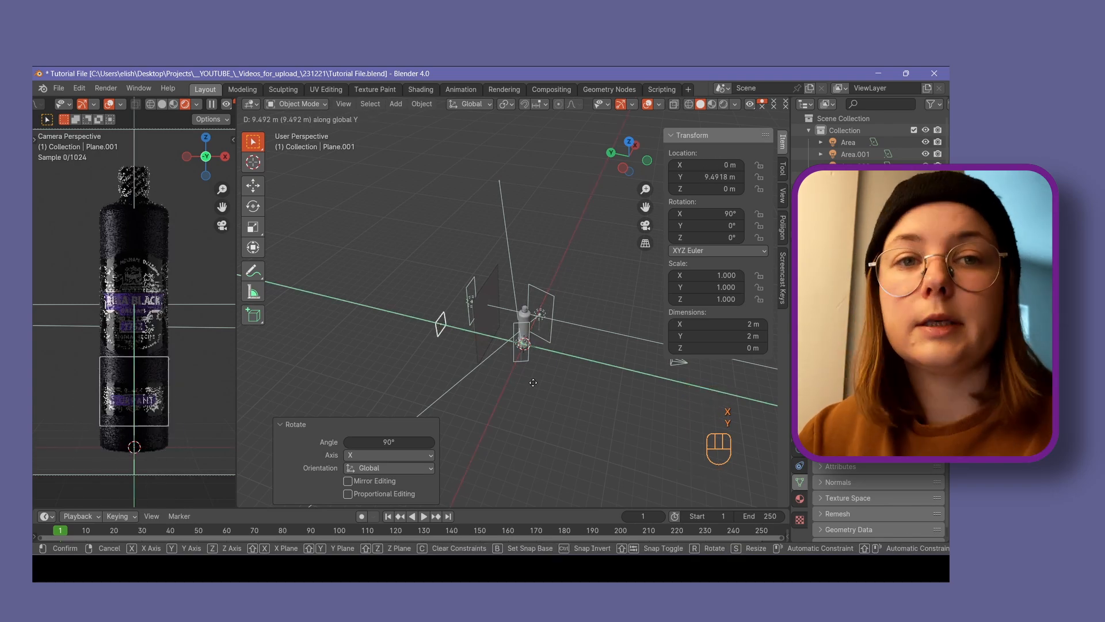
pyautogui.click(520, 382)
pyautogui.press('g')
pyautogui.press('z')
pyautogui.click(516, 359)
# - Enlarge the second plane to about 23.3 m by 13.7 m and place it at about Y 13.21 m and Z 2.52 m
pyautogui.press('s')
pyautogui.press('z')
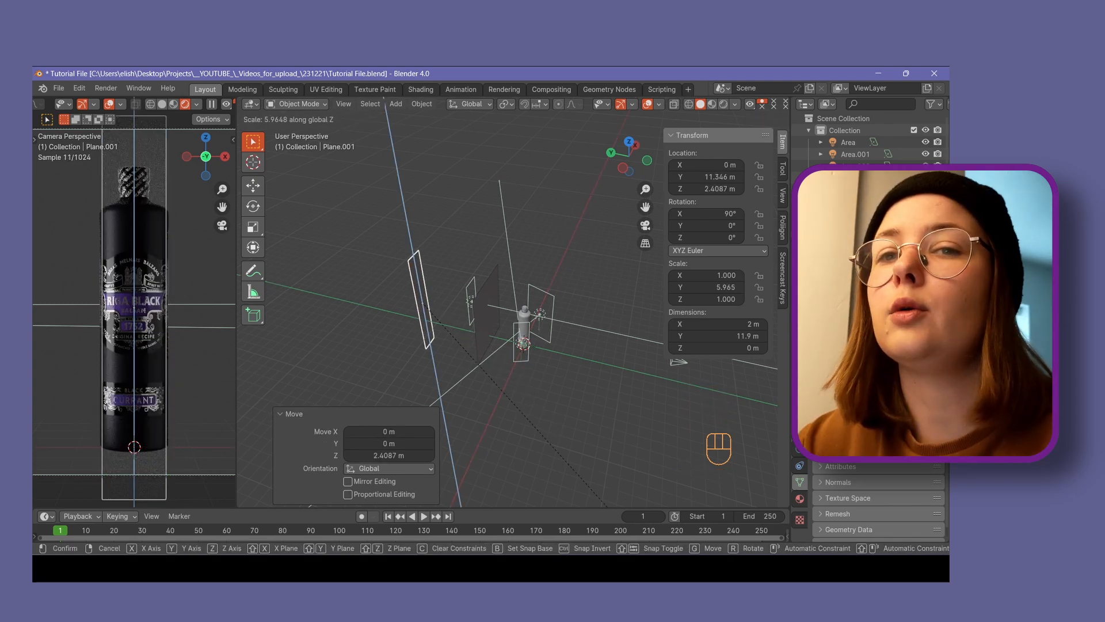
pyautogui.click(567, 394)
pyautogui.press('s')
pyautogui.press('y')
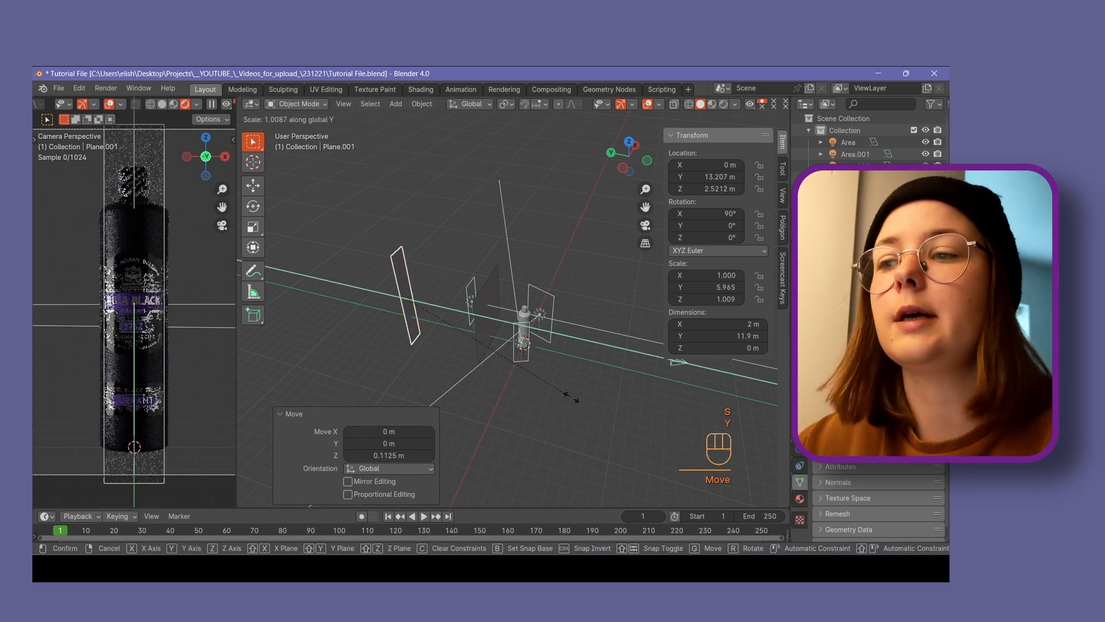
pyautogui.press('x')
pyautogui.click(488, 361)
pyautogui.press('s')
pyautogui.press('x')
pyautogui.click(387, 347)
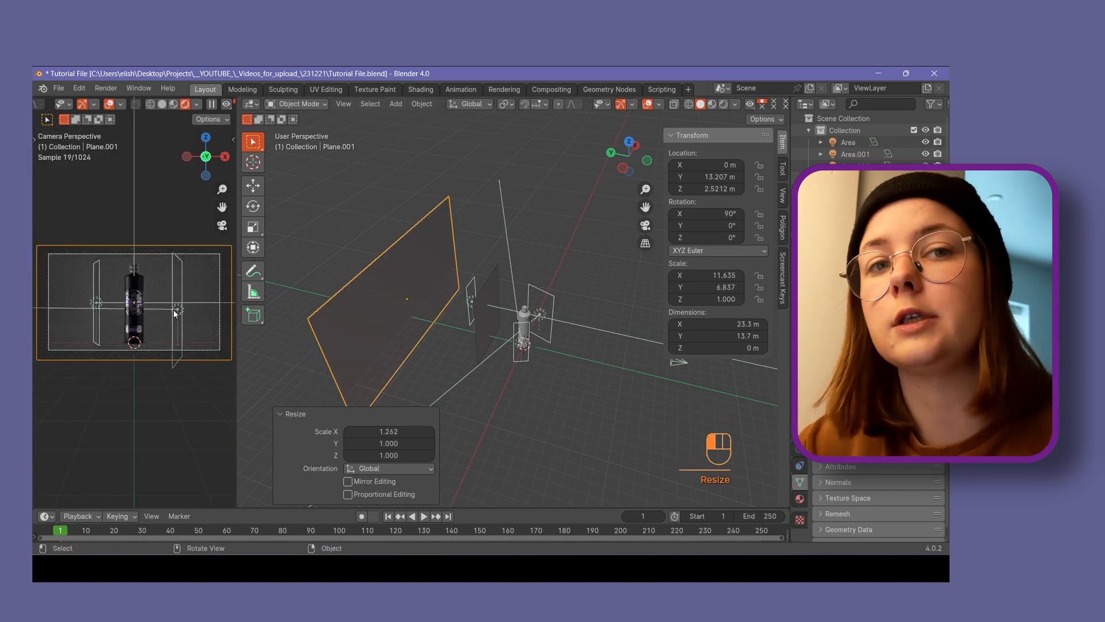
# - Give the large backdrop plane a new material and darken its surface
pyautogui.scroll(5, 168, 292)
pyautogui.click(800, 499)
pyautogui.click(872, 348)
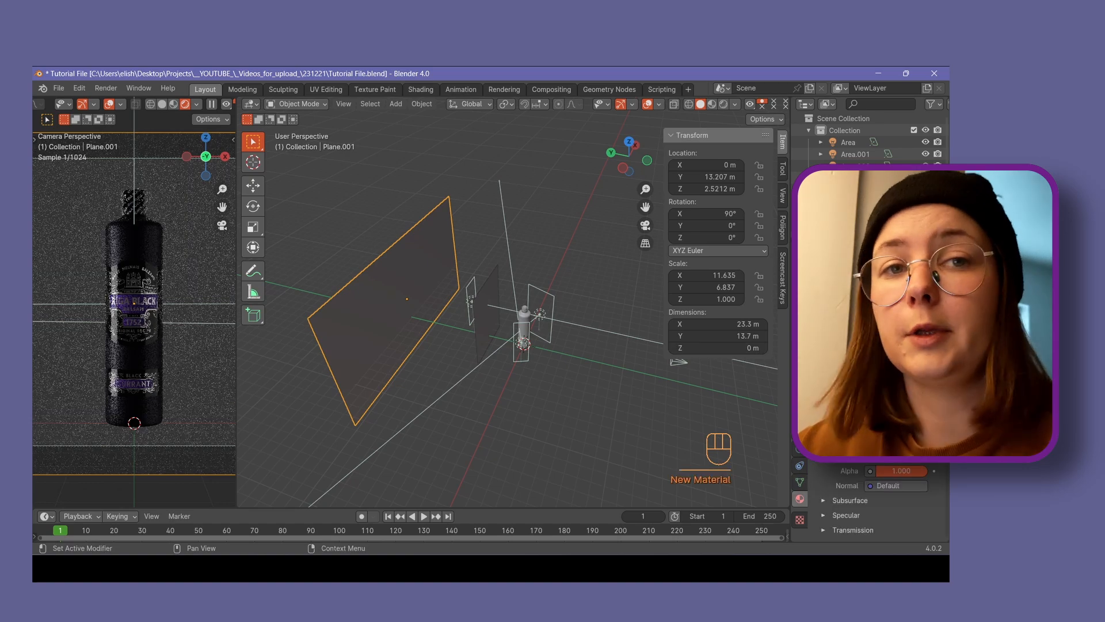
pyautogui.scroll(4, 916, 476)
pyautogui.moveTo(906, 502); pyautogui.dragTo(889, 502)
pyautogui.click(616, 416)
# - Add a fourth area light and rotate it -90° around the X axis
pyautogui.hotkey('shift', 'a')
pyautogui.moveTo(466, 464)
pyautogui.click(555, 502)
pyautogui.write('r')
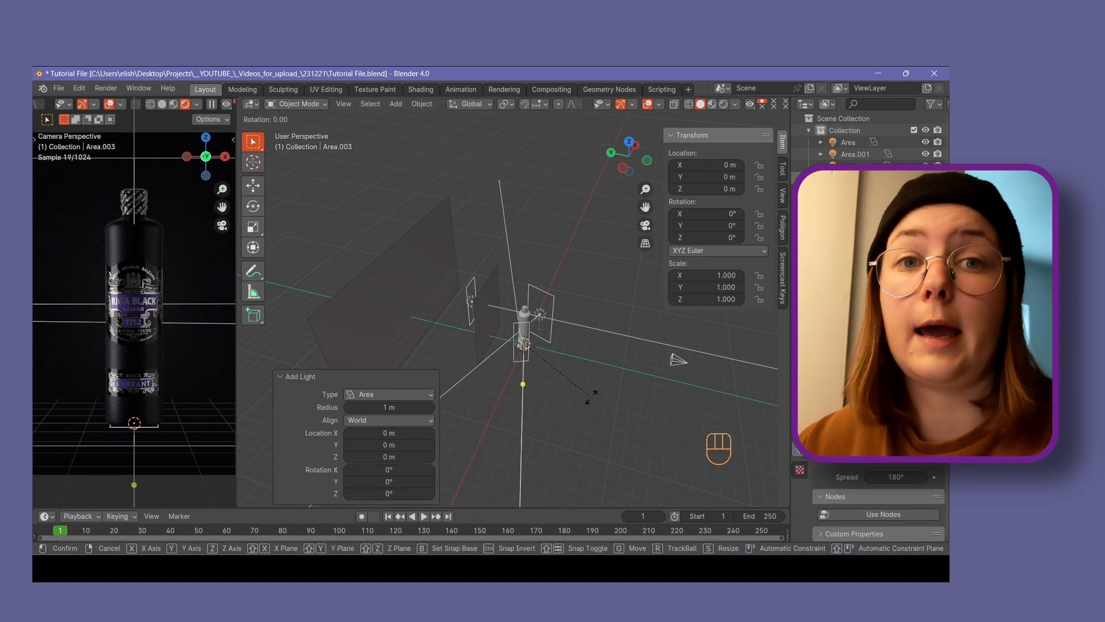
pyautogui.write('x90')
pyautogui.press('BackSpace')
pyautogui.press('BackSpace')
pyautogui.write('-90')
pyautogui.click(592, 398)
# - Move the fourth area light behind the large backdrop plane, to about Y 18.31 m
pyautogui.press('g')
pyautogui.press('x')
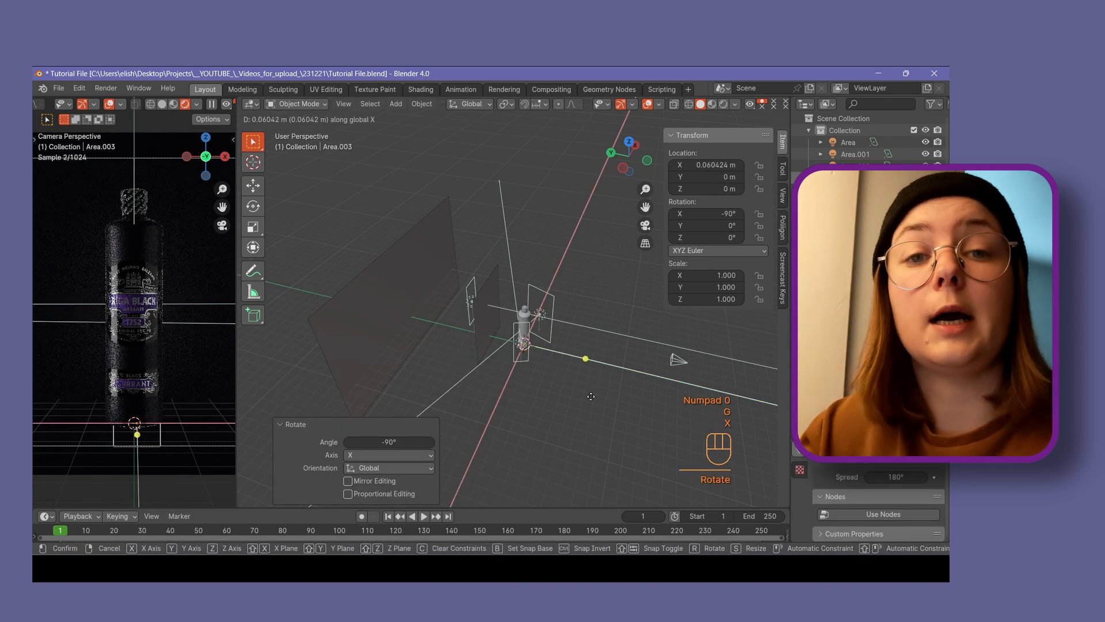
pyautogui.press('y')
pyautogui.click(464, 368)
pyautogui.moveTo(455, 374); pyautogui.dragTo(505, 371, button='middle')
pyautogui.press('g')
pyautogui.press('y')
pyautogui.click(516, 397)
# - Scale the fourth area light to about 20.22 and raise it to about Z 2.72 m
pyautogui.press('s')
pyautogui.click(726, 132)
pyautogui.press('g')
pyautogui.press('z')
pyautogui.click(415, 355)
pyautogui.moveTo(414, 360); pyautogui.dragTo(415, 371)
# - Add a fifth area light and rotate it 90° around the X axis
pyautogui.moveTo(415, 372); pyautogui.dragTo(572, 436, button='middle')
pyautogui.hotkey('shift', 'a')
pyautogui.click(613, 478)
pyautogui.write('rx')
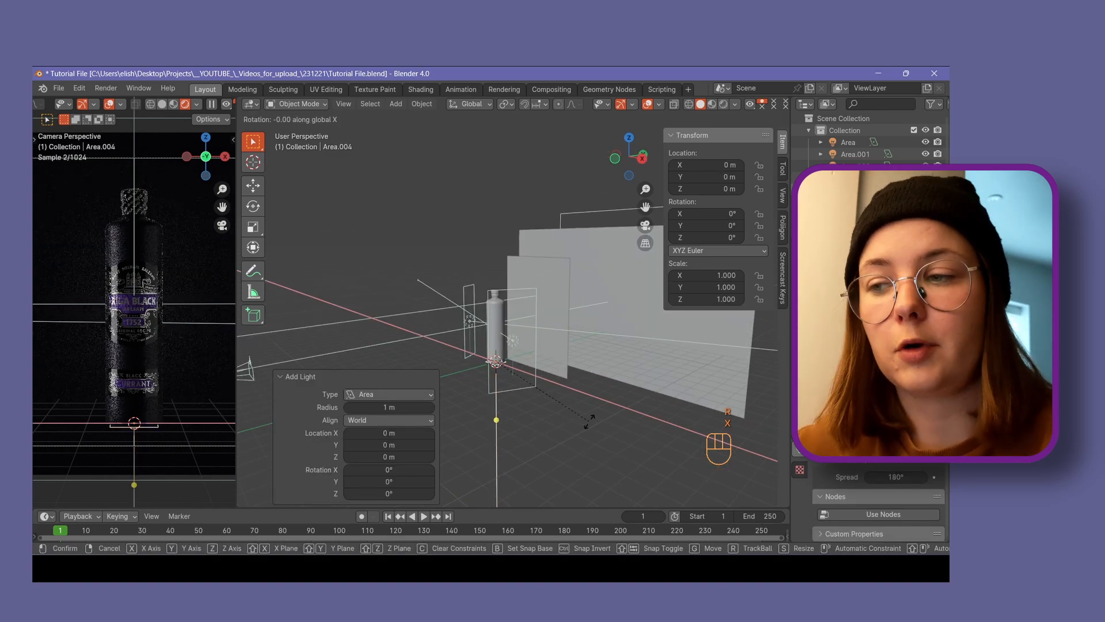
pyautogui.write('90')
pyautogui.press('Return')
# - Lower the fifth area light to about Z -2.09 m and tilt it to about 119.6° around X
pyautogui.press('g')
pyautogui.press('z')
pyautogui.click(589, 427)
pyautogui.press('r')
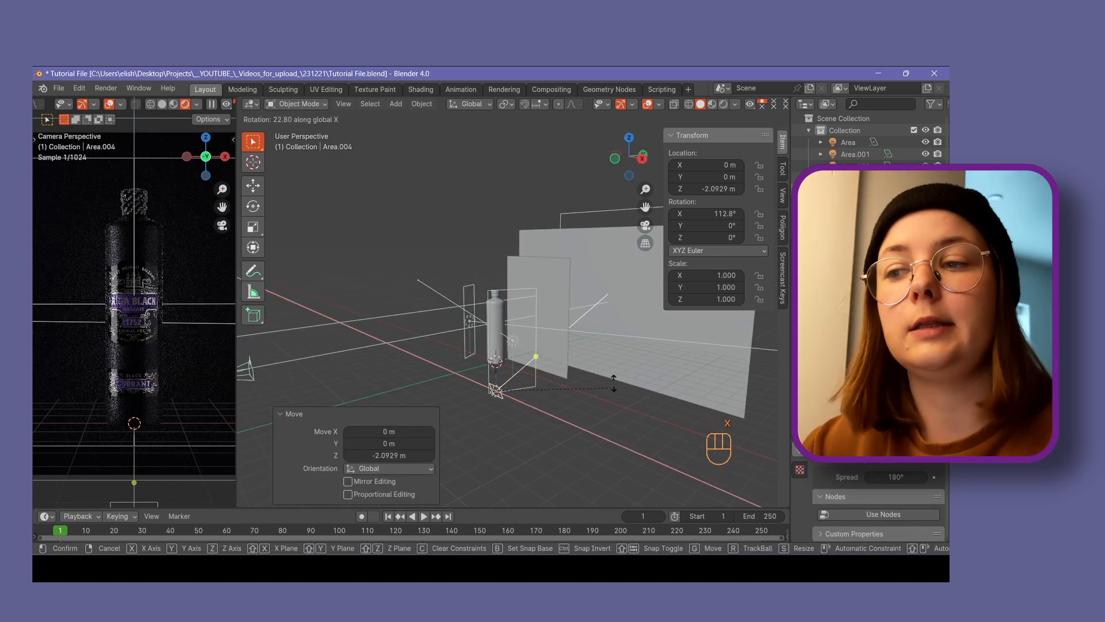
pyautogui.click(616, 374)
# - Move the fifth area light along the Y axis to about 1.42 m
pyautogui.click(606, 214)
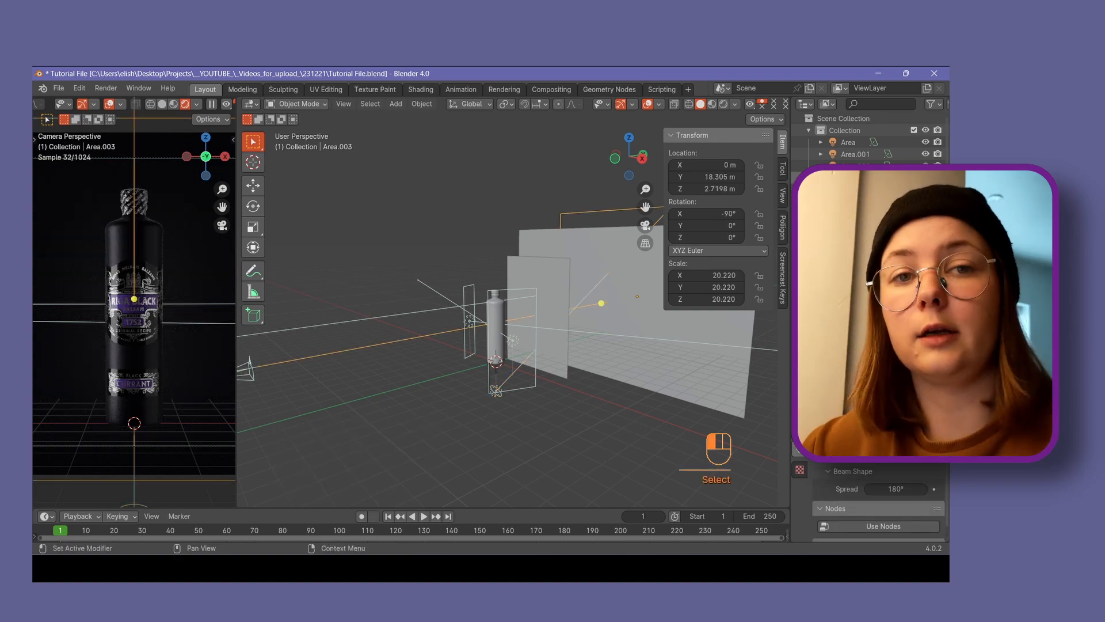
pyautogui.click(499, 391)
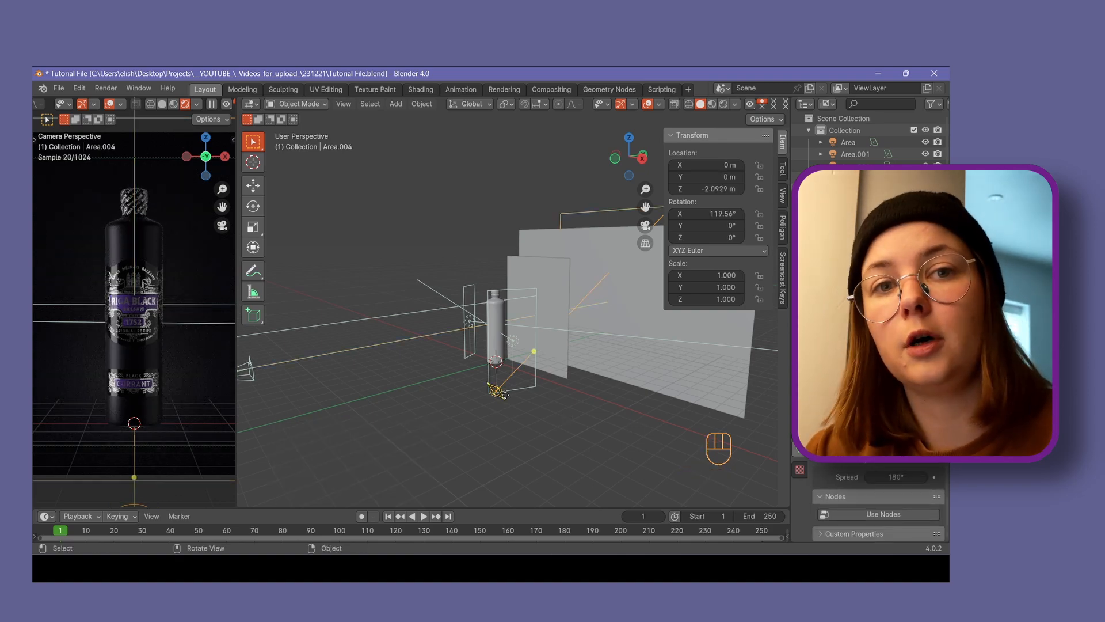
pyautogui.press('g')
pyautogui.press('y')
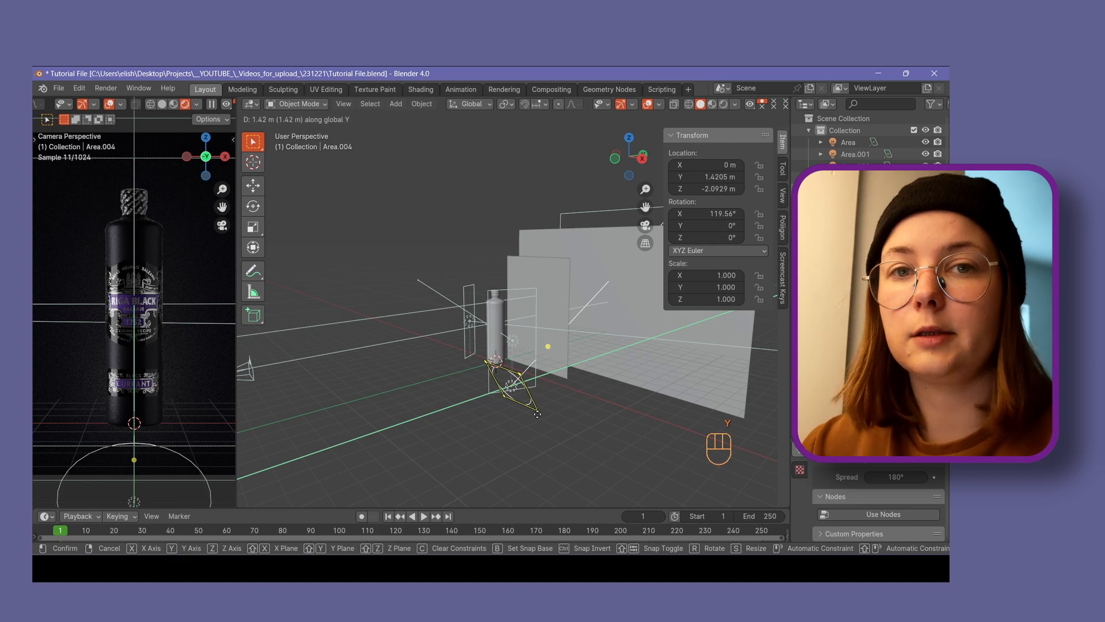
pyautogui.click(532, 405)
# - Duplicate the fifth area light up to about Z 9.03 m and tilt the copy to about 55.66° around X
pyautogui.hotkey('shift', 'd')
pyautogui.press('z')
pyautogui.click(576, 241)
pyautogui.press('r')
pyautogui.press('x')
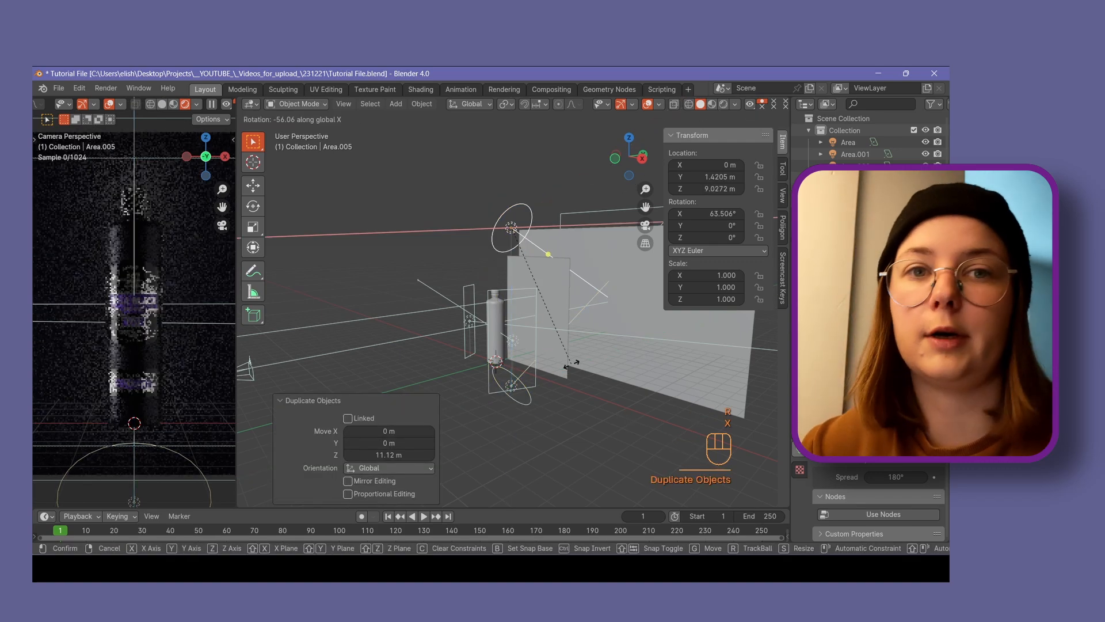
pyautogui.click(579, 365)
pyautogui.press('r')
pyautogui.press('x')
pyautogui.click(600, 376)
# - Move the duplicated upper area light along the Y axis to about -2.86 m
pyautogui.moveTo(600, 376); pyautogui.dragTo(544, 379, button='middle')
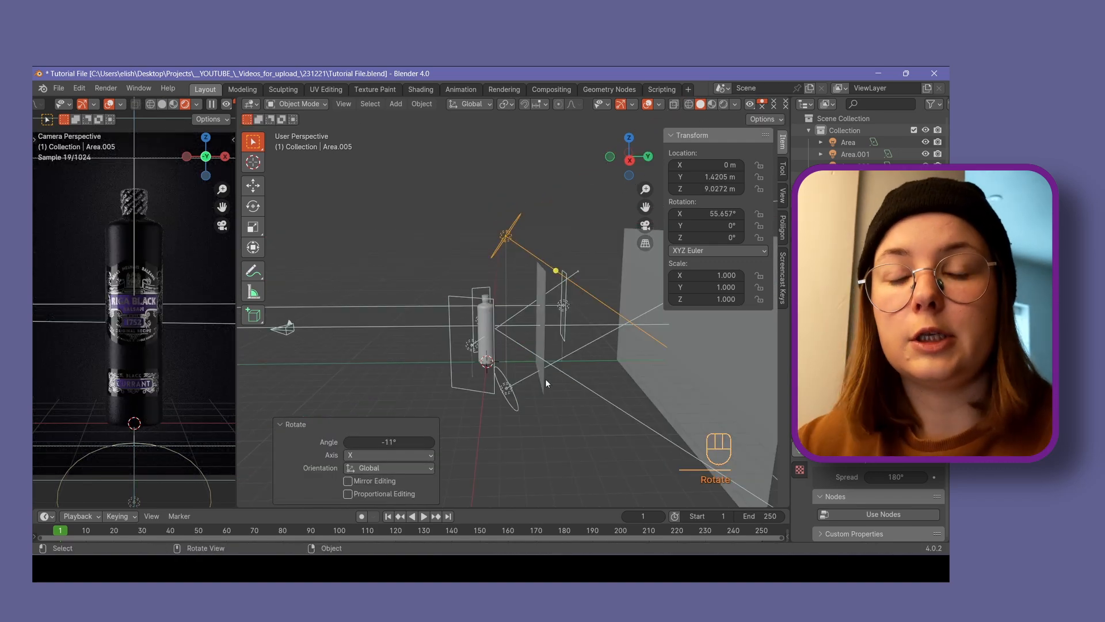
pyautogui.press('g')
pyautogui.press('y')
pyautogui.click(578, 415)
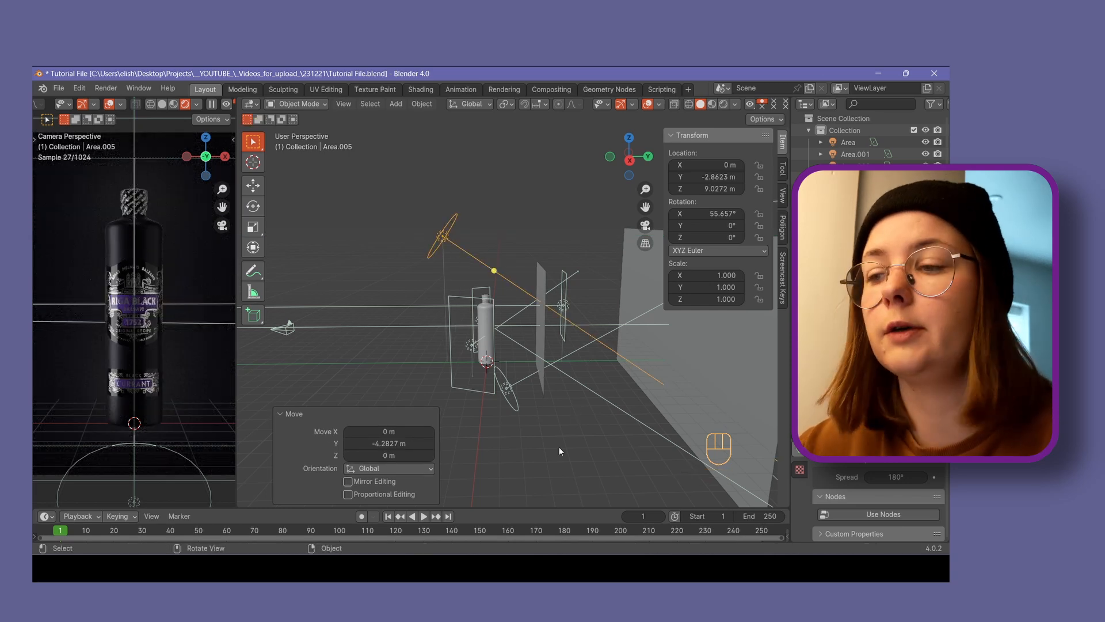
# - Shorten the translucent diffusing plane to a Y scale of about 3.989
pyautogui.click(547, 383)
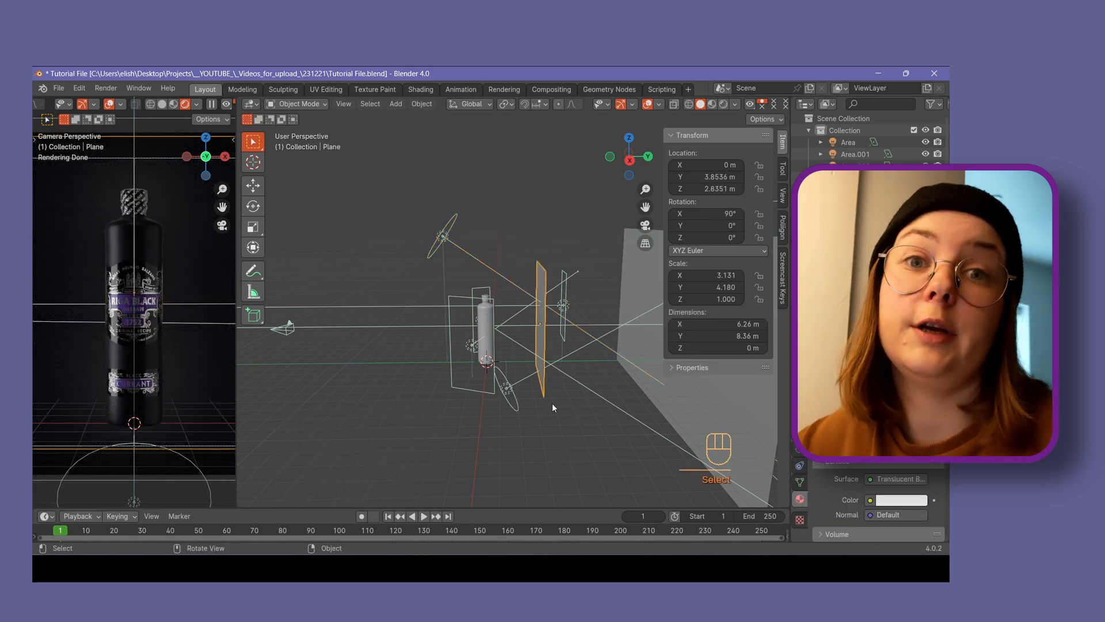
pyautogui.moveTo(552, 407); pyautogui.dragTo(565, 439)
pyautogui.click(562, 431)
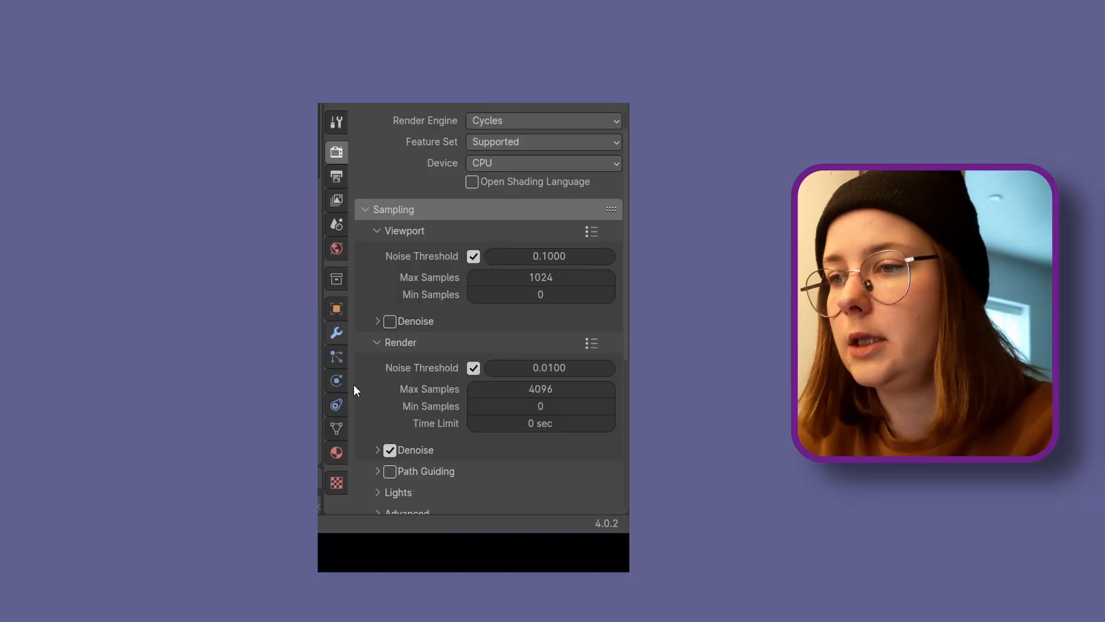
# - Configure Cycles to render with GPU Compute, using a render noise threshold of 0.1 and 500 max samples
pyautogui.scroll(2, 390, 175)
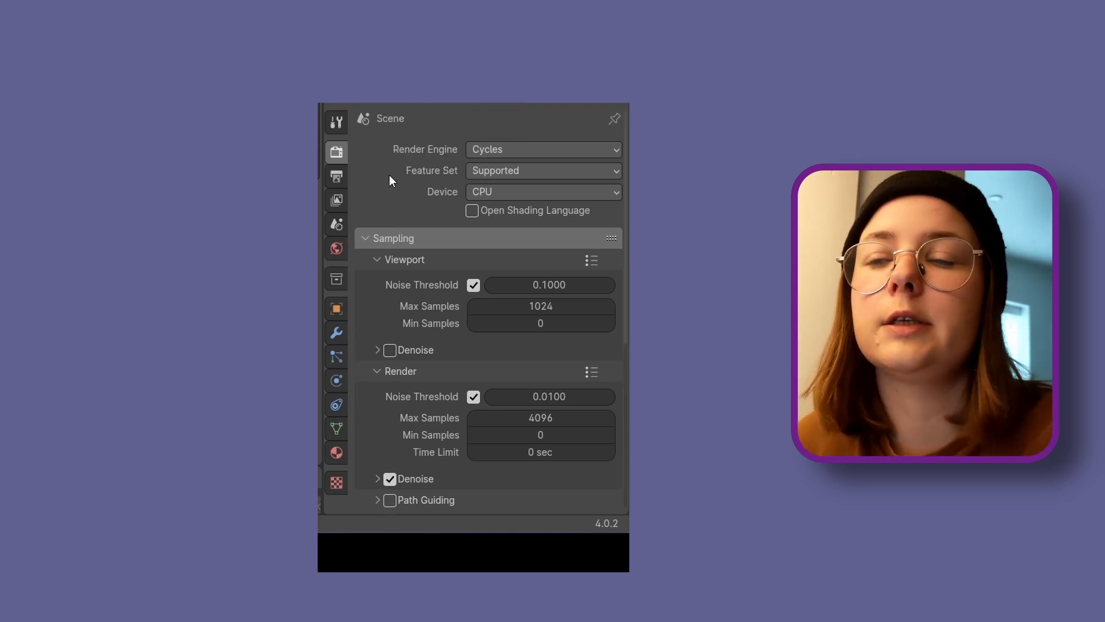
pyautogui.click(524, 149)
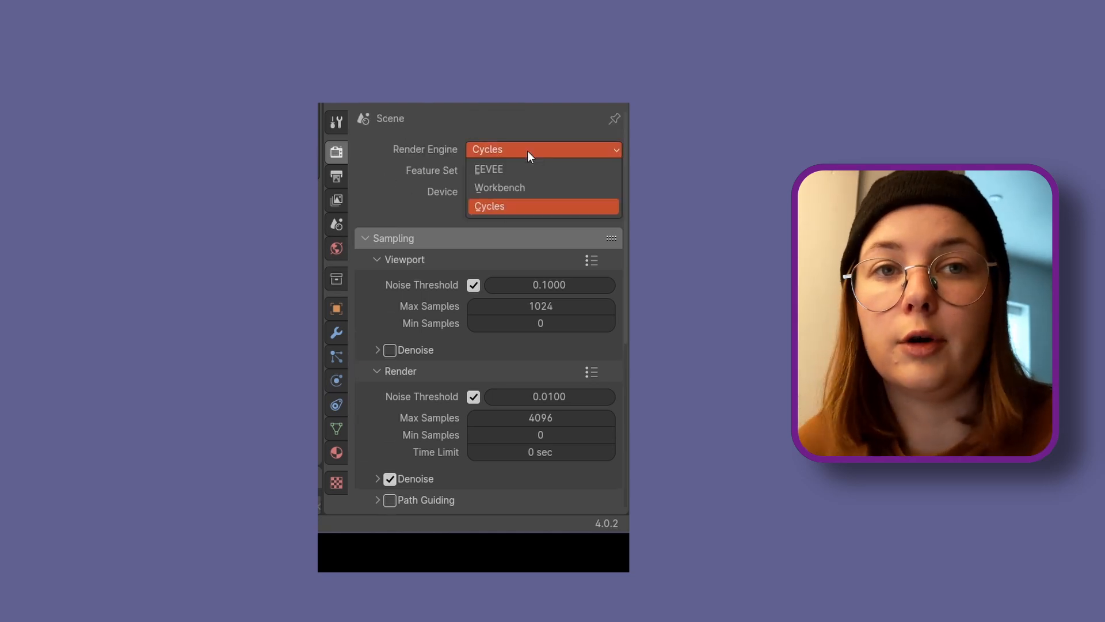
pyautogui.click(516, 209)
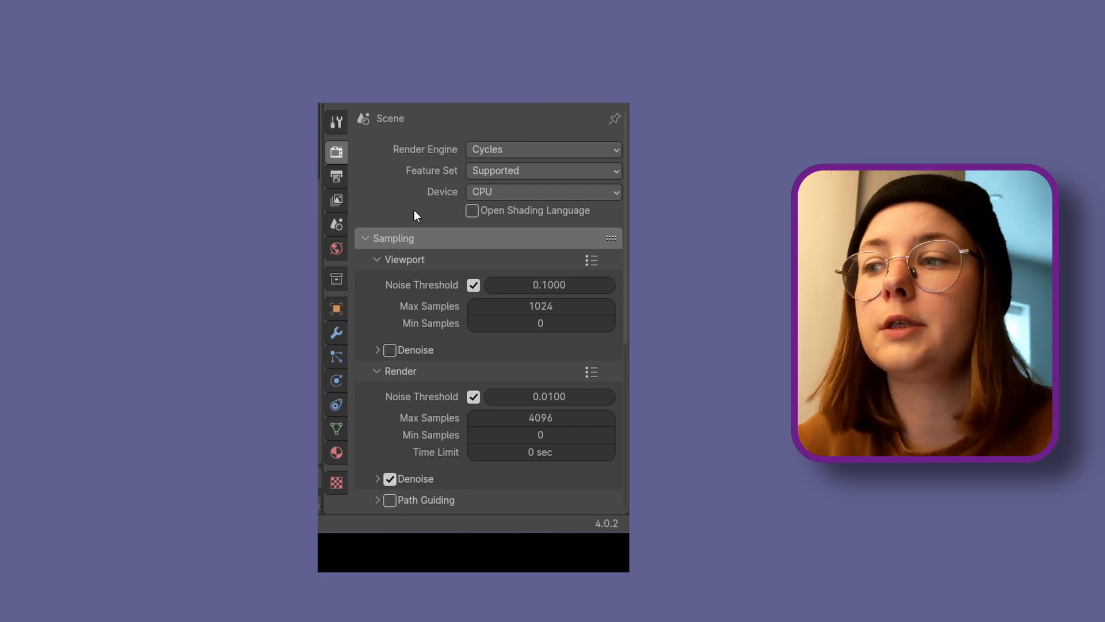
pyautogui.click(536, 196)
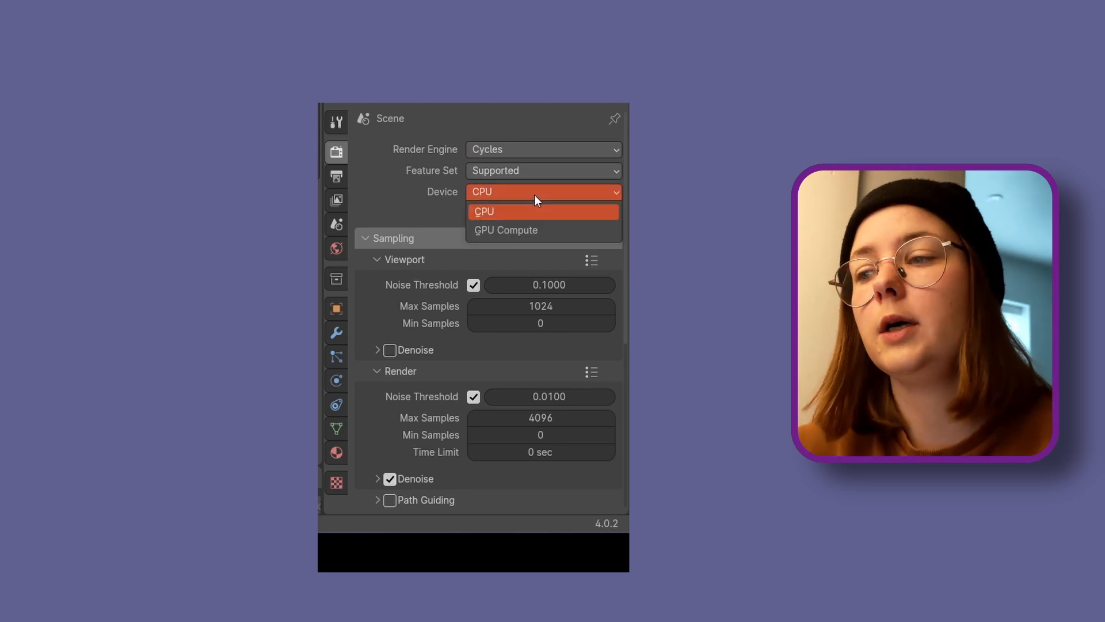
pyautogui.click(530, 235)
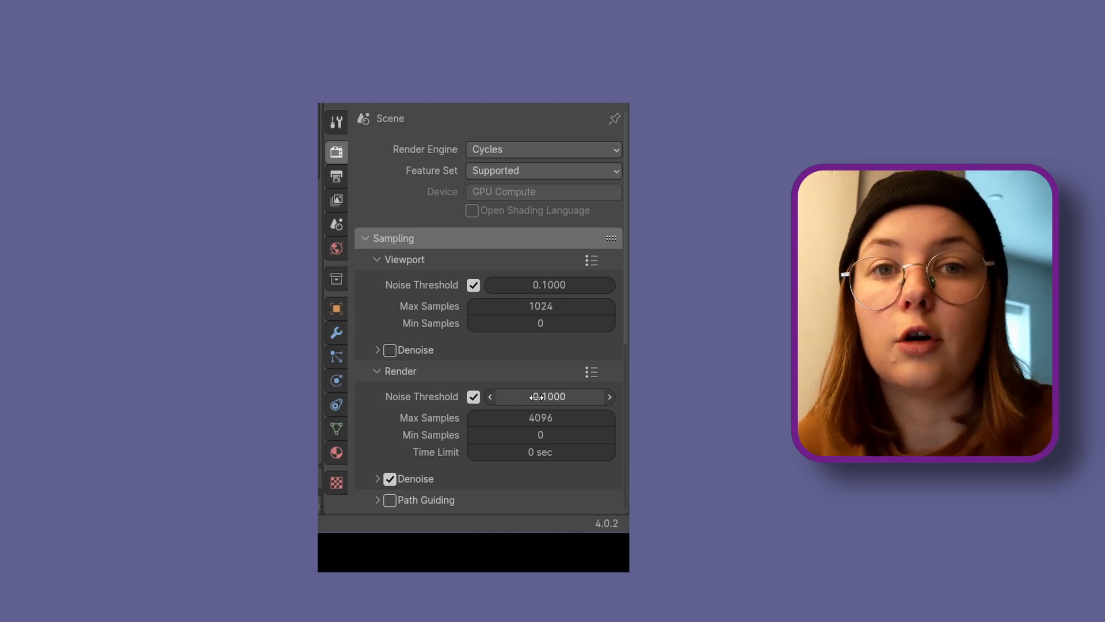
pyautogui.click(582, 421)
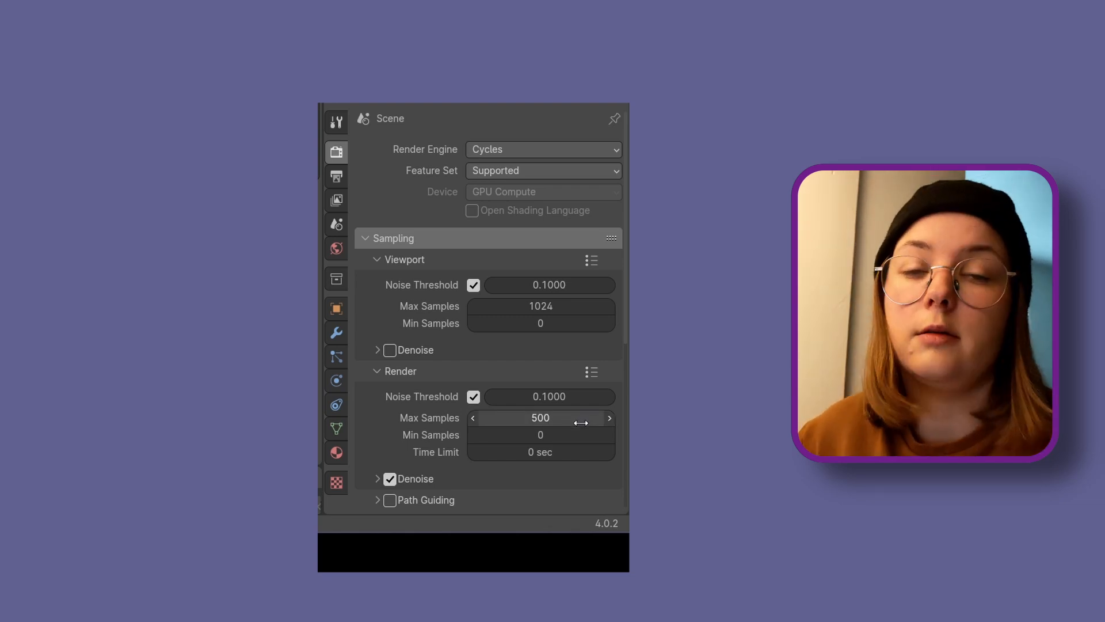
# - Enable Fast GI Approximation in the light path settings
pyautogui.scroll(-8, 397, 426)
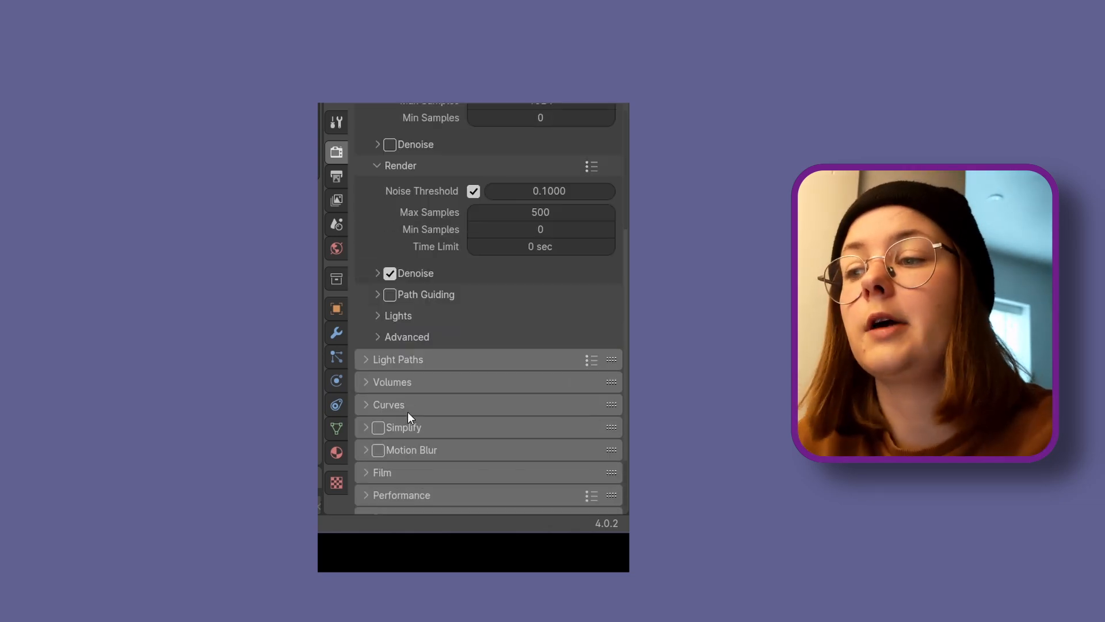
pyautogui.click(365, 359)
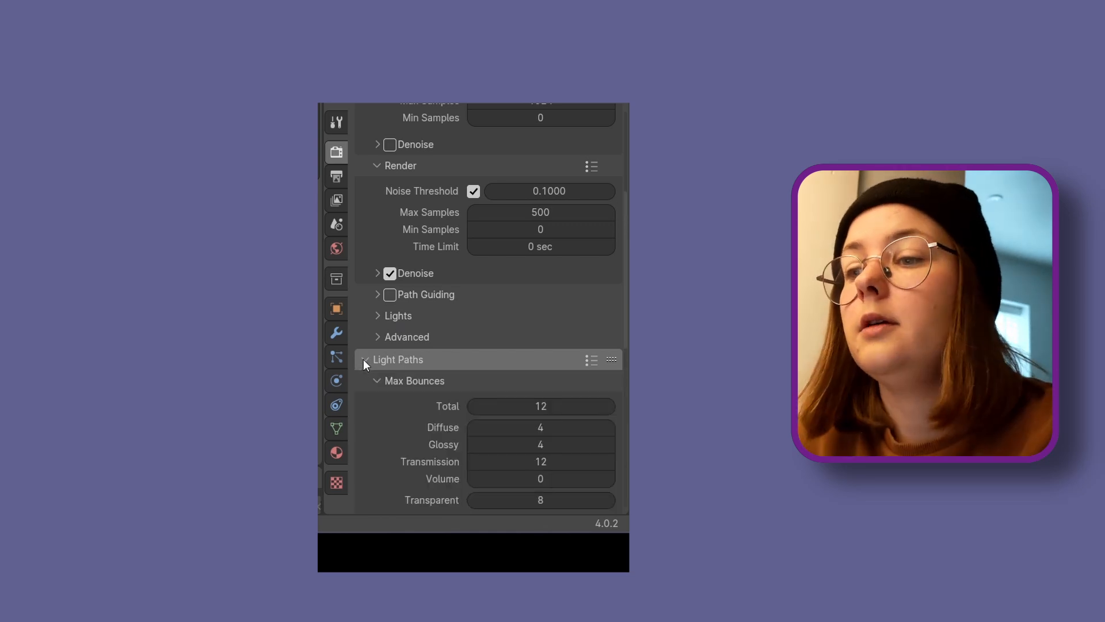
pyautogui.scroll(-7, 406, 421)
pyautogui.scroll(-4, 400, 415)
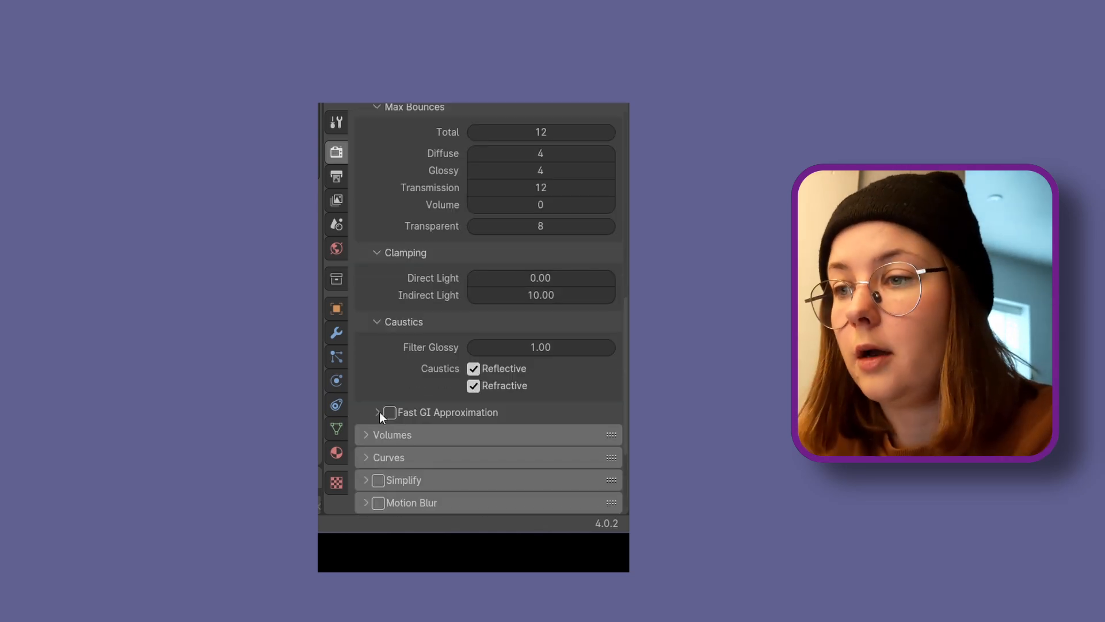
pyautogui.click(389, 414)
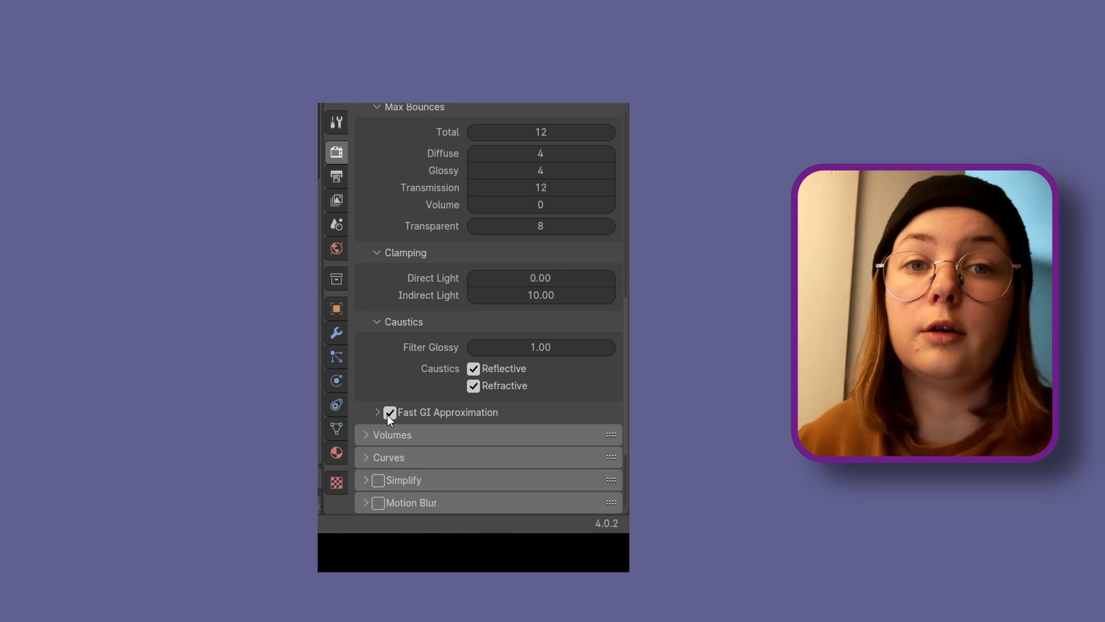
# - Enable spatial splits and persistent data in the render performance settings
pyautogui.scroll(-5, 363, 409)
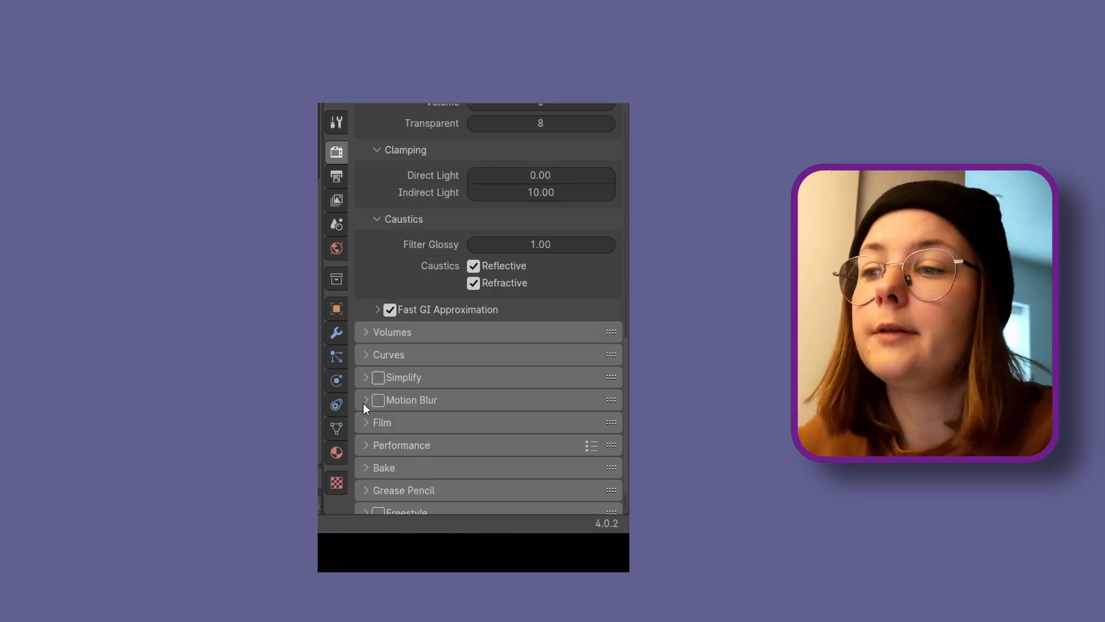
pyautogui.click(362, 412)
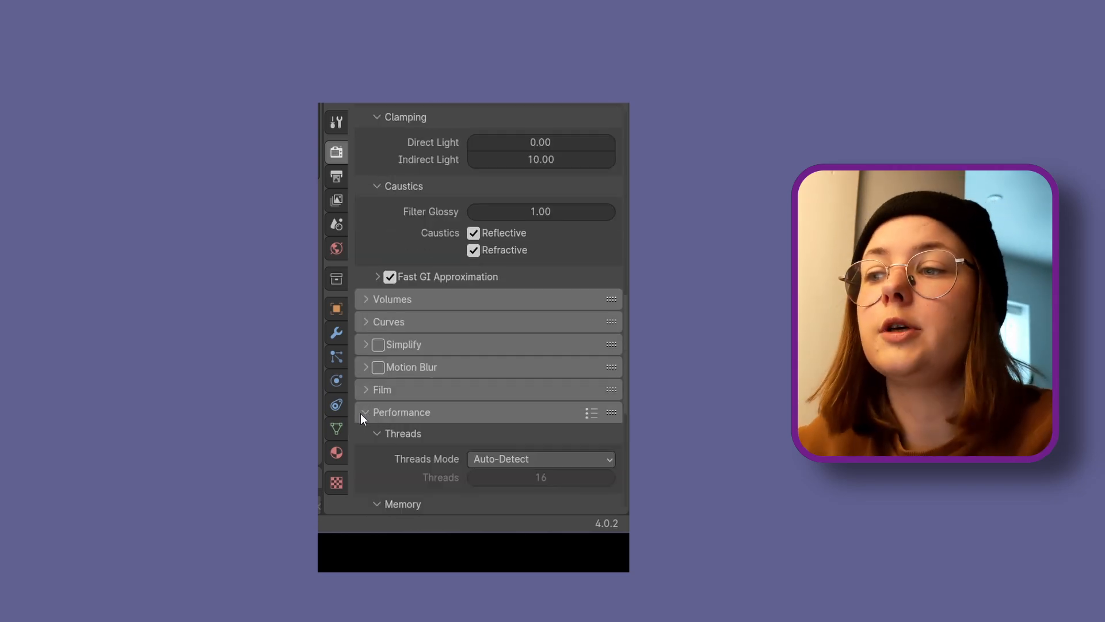
pyautogui.scroll(-6, 380, 420)
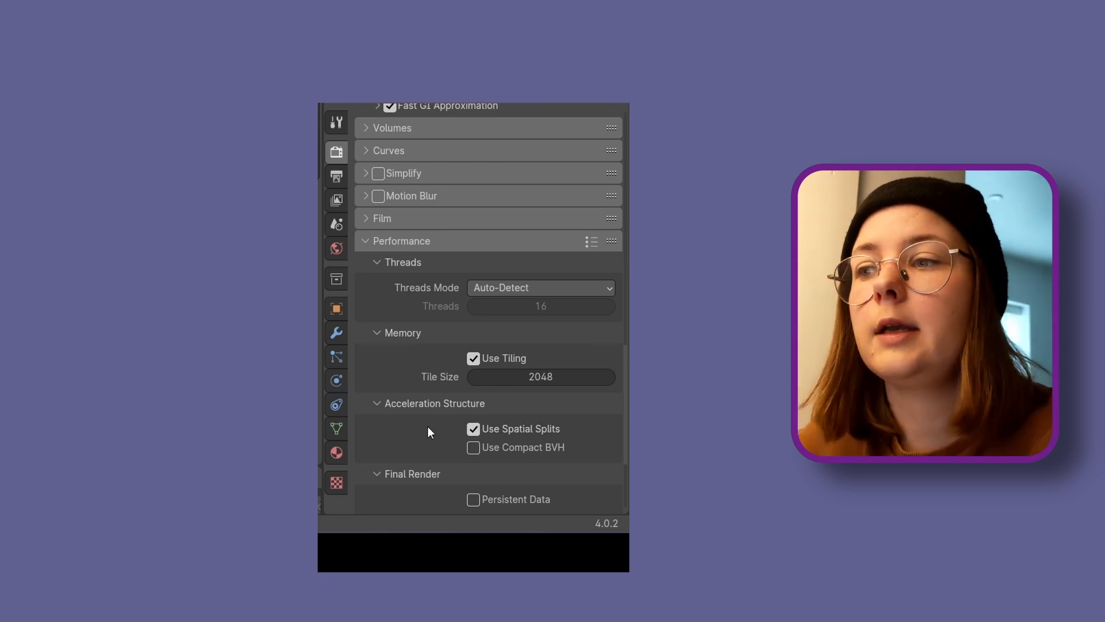
pyautogui.scroll(-2, 427, 432)
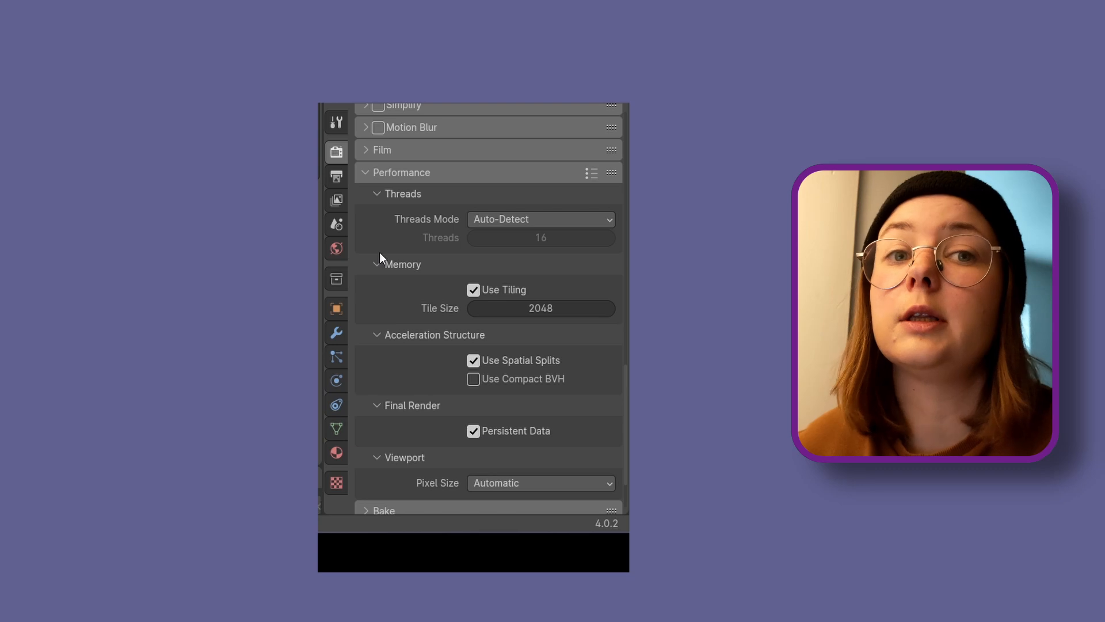
pyautogui.click(366, 172)
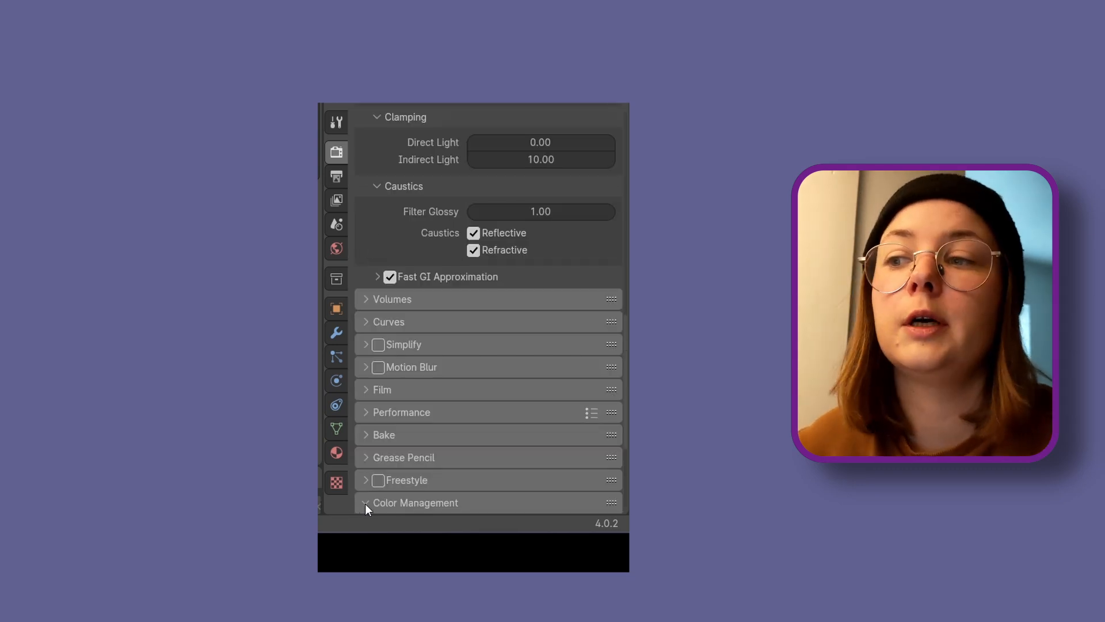
# - Set the color management look to Medium High Contrast
pyautogui.scroll(-5, 424, 450)
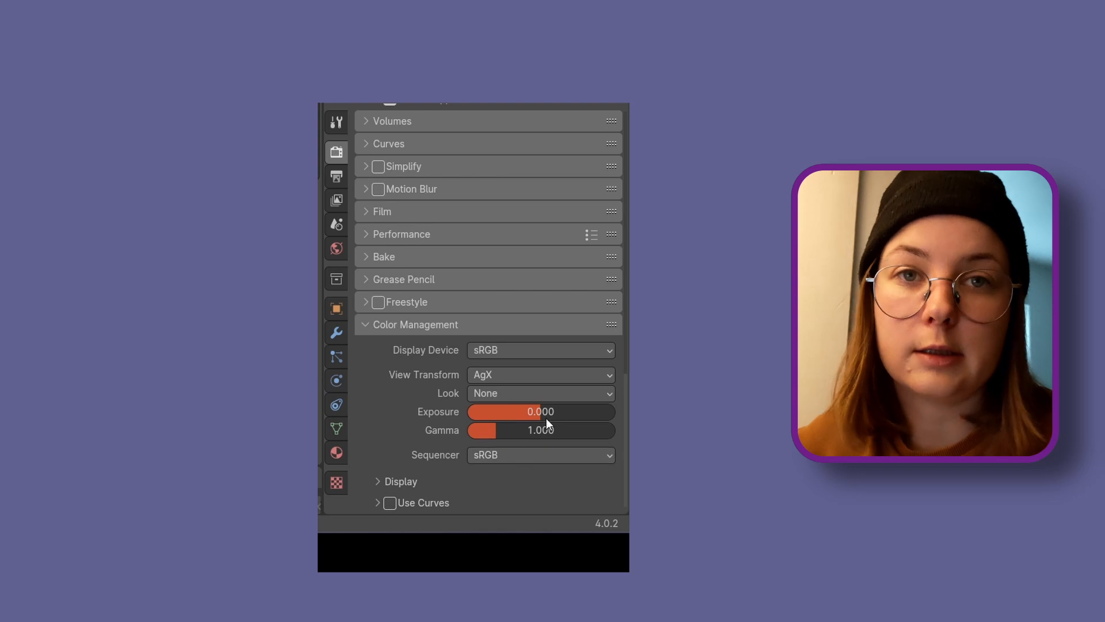
pyautogui.click(560, 397)
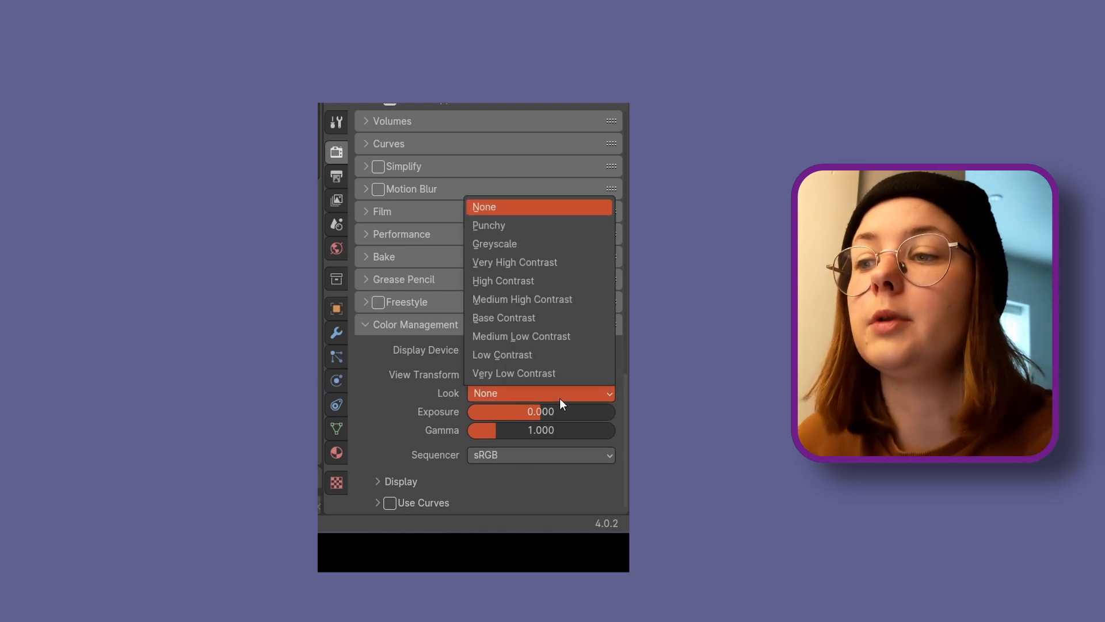
pyautogui.click(541, 298)
# - Try the High Contrast look and switch back to Medium High Contrast
pyautogui.click(530, 393)
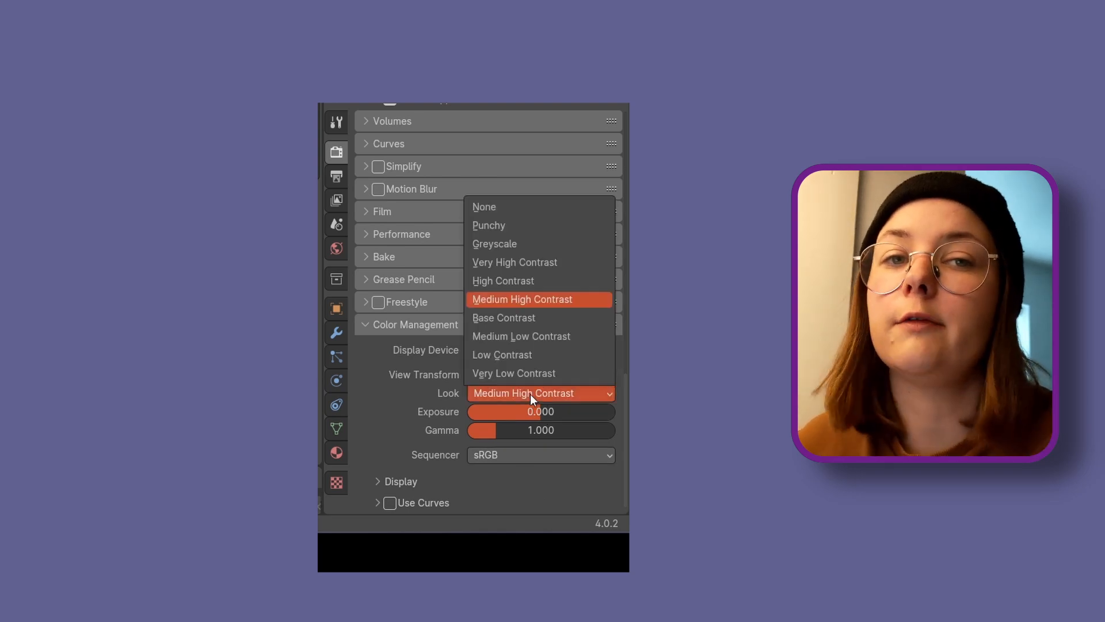
pyautogui.click(527, 282)
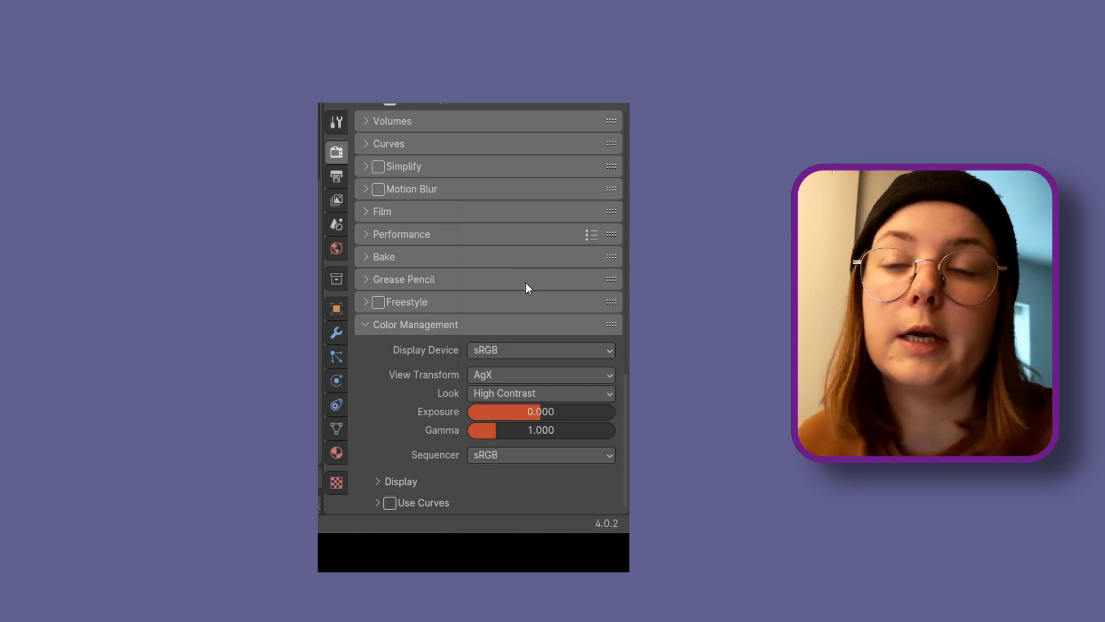
pyautogui.click(545, 397)
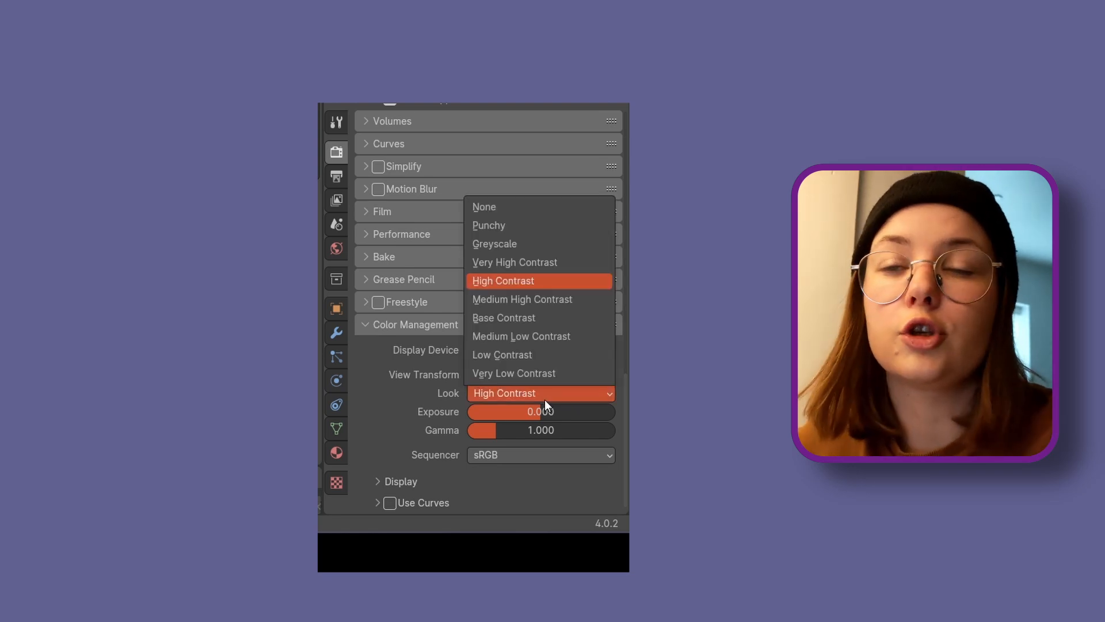
pyautogui.click(534, 301)
# - Change the color management view transform to Filmic
pyautogui.click(515, 374)
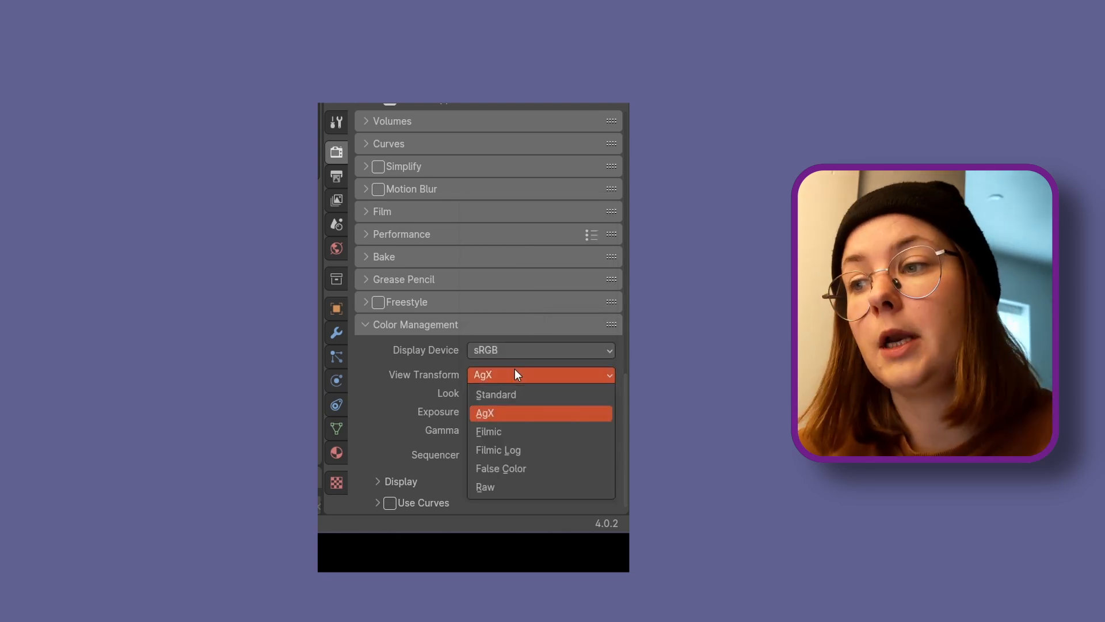
pyautogui.click(503, 432)
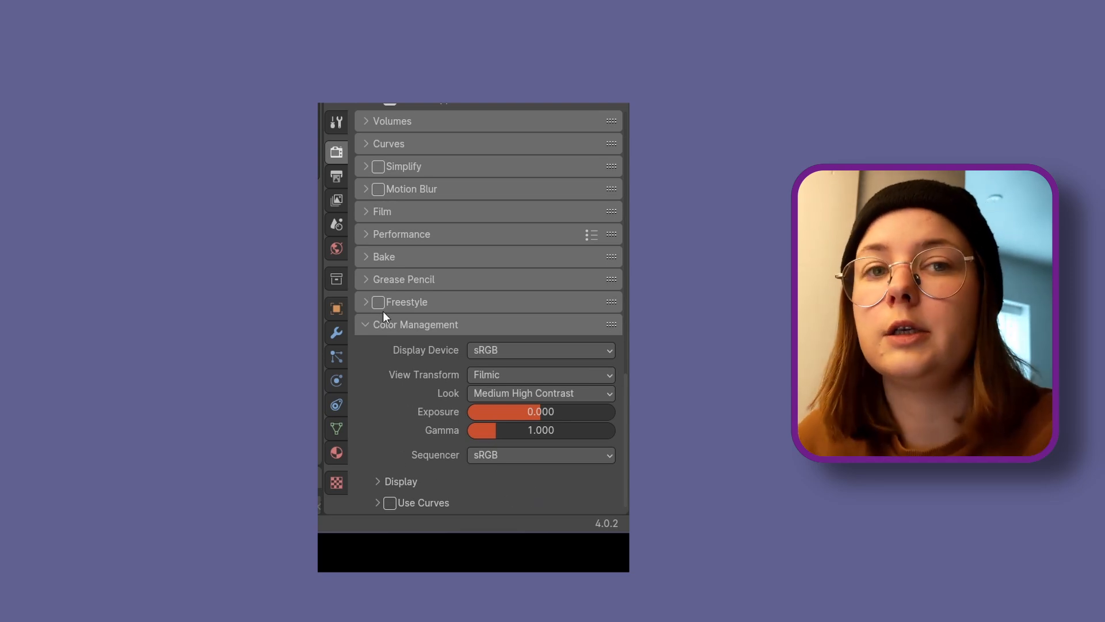
pyautogui.click(367, 324)
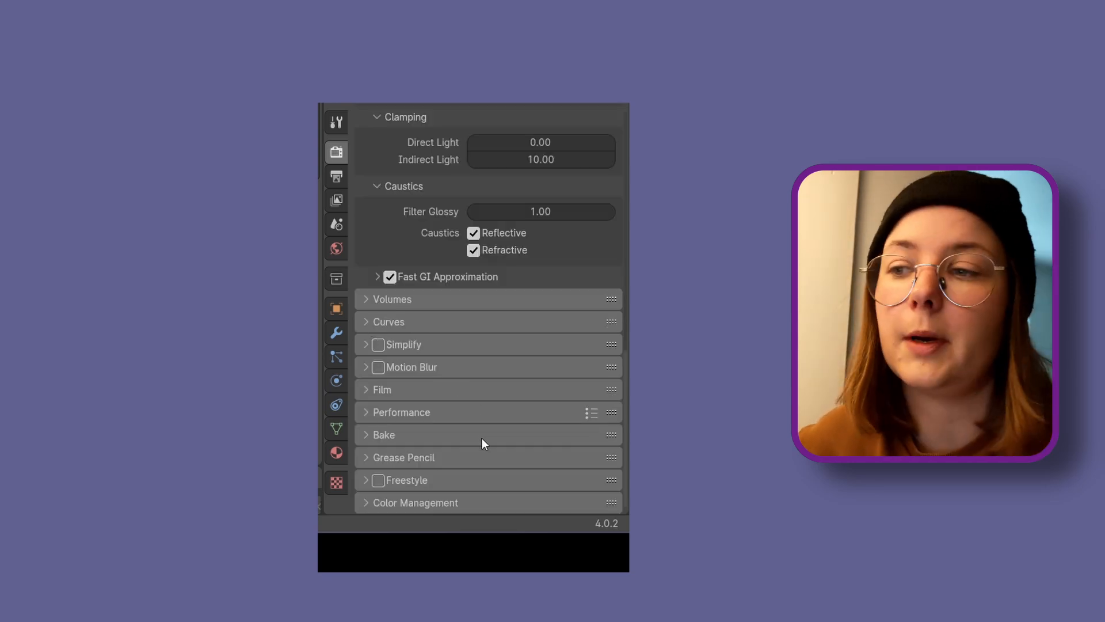
pyautogui.scroll(12, 482, 435)
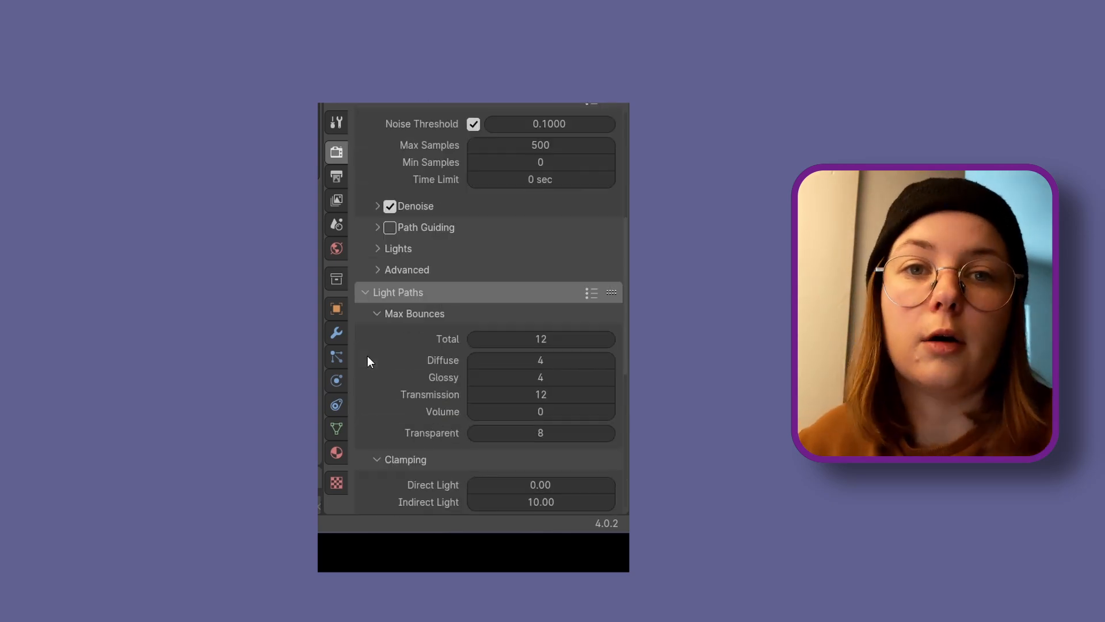
pyautogui.scroll(10, 368, 361)
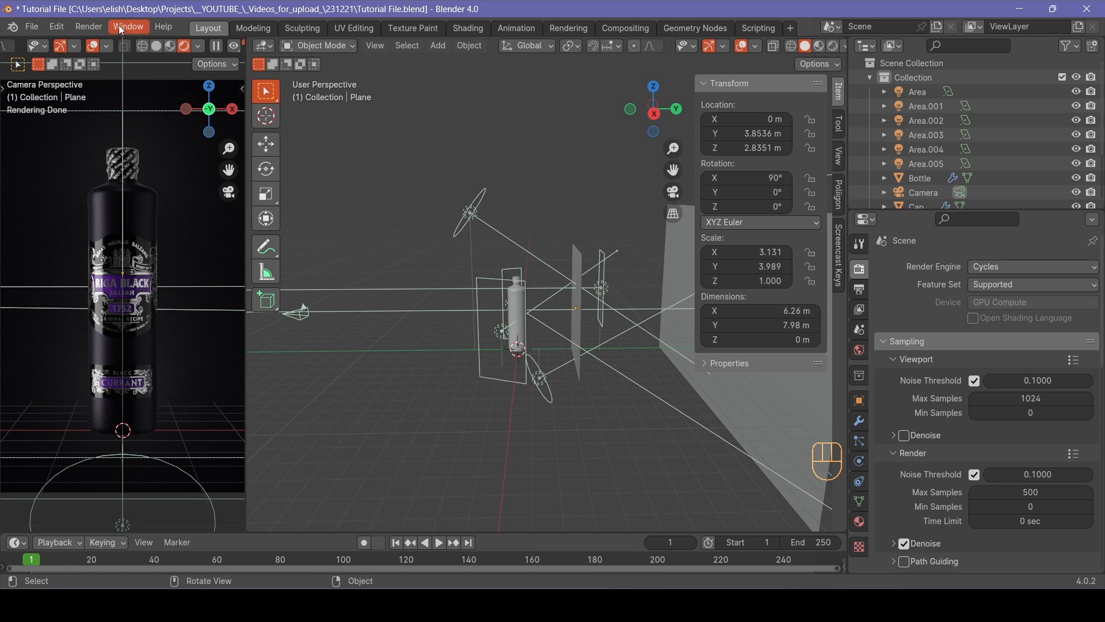
# - Save the file and start rendering the still image
pyautogui.click(90, 26)
pyautogui.hotkey('ctrl', 's')
pyautogui.click(87, 29)
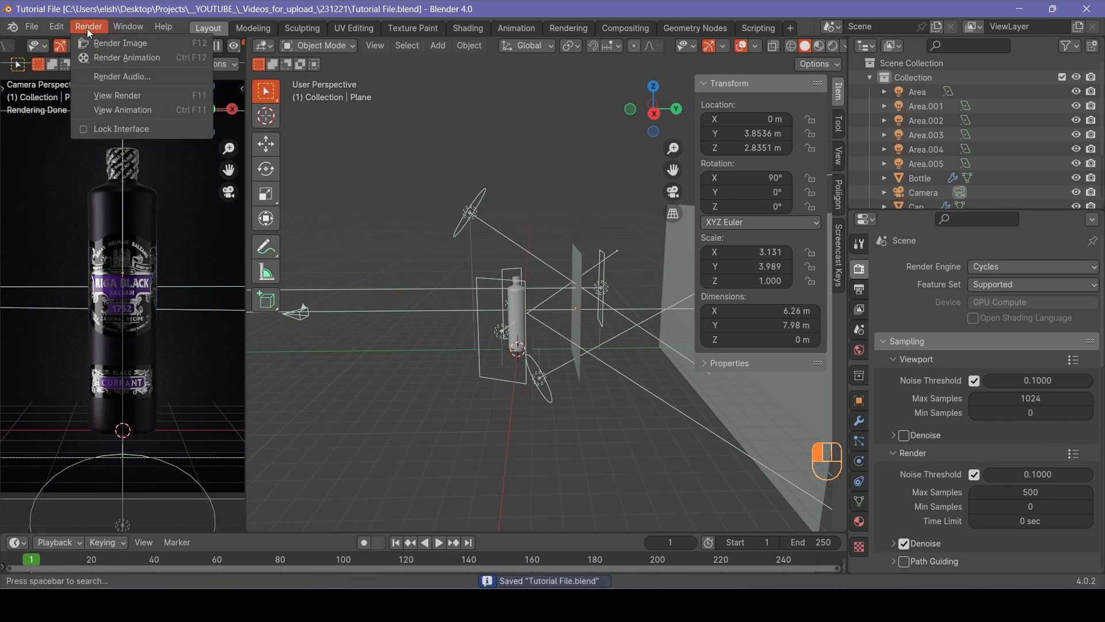
pyautogui.click(111, 45)
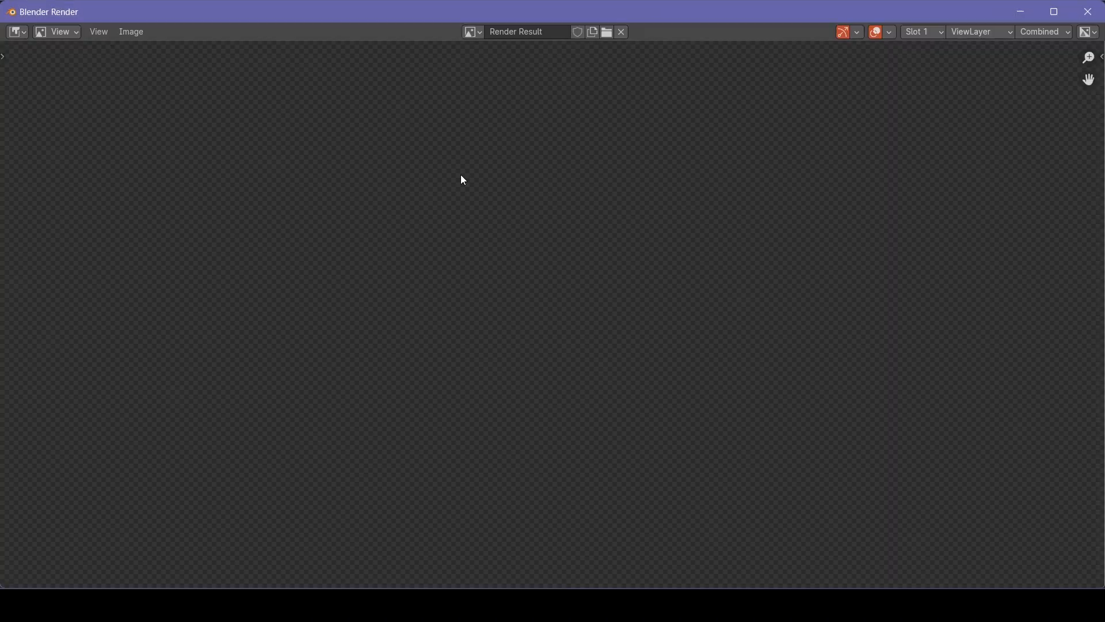